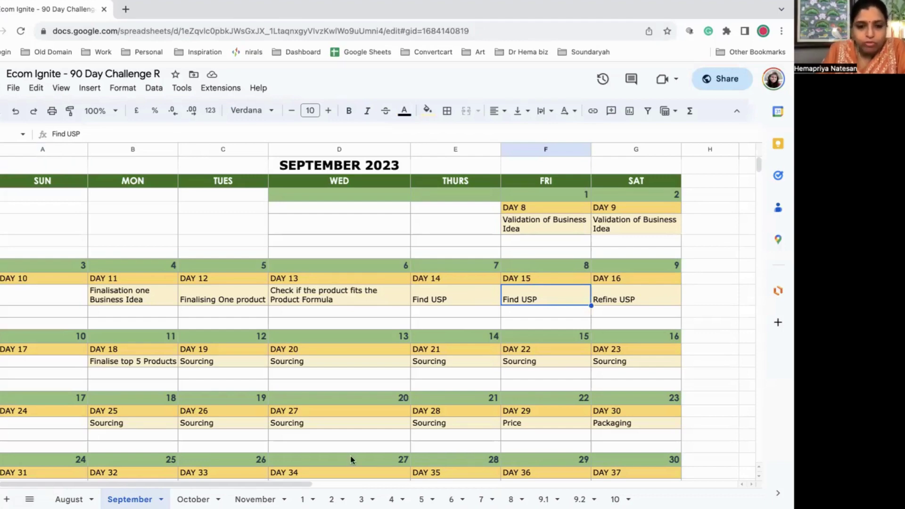
- Open sheet 2 and review the handkerchief product description and the list of selling points from "extremely soft" to "celebrating traditional indian weaves"
click(332, 499)
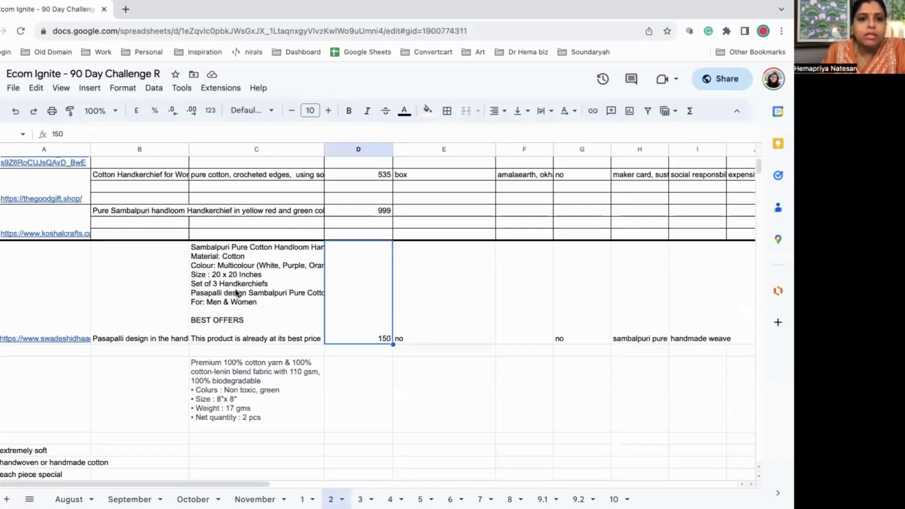
click(237, 293)
scroll(237, 293, down, 2)
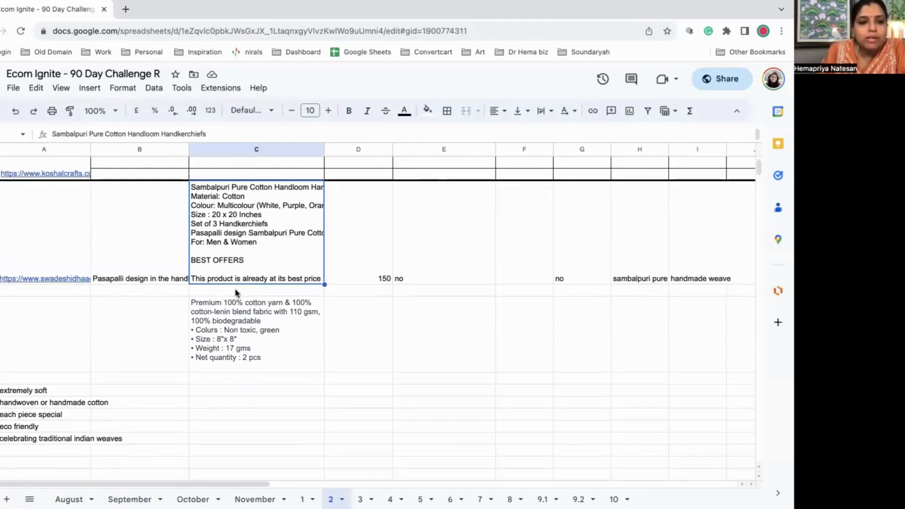
click(27, 393)
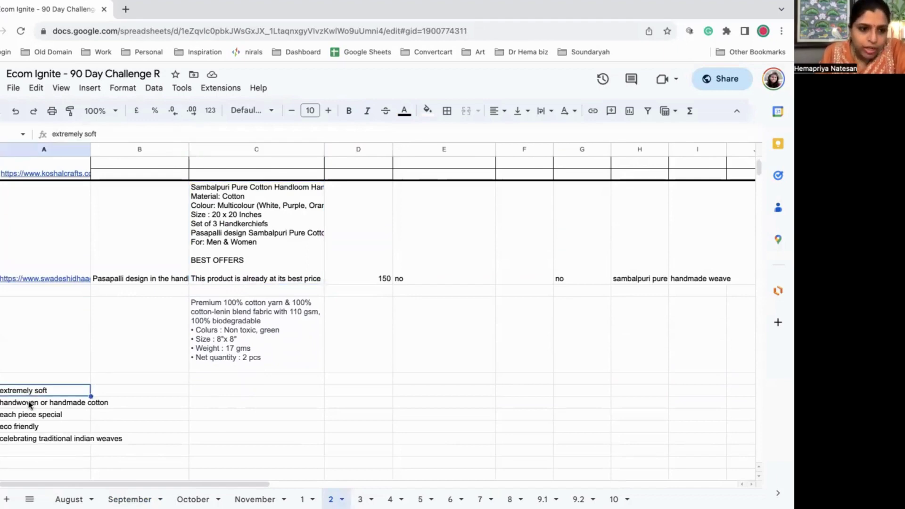
click(30, 405)
click(30, 417)
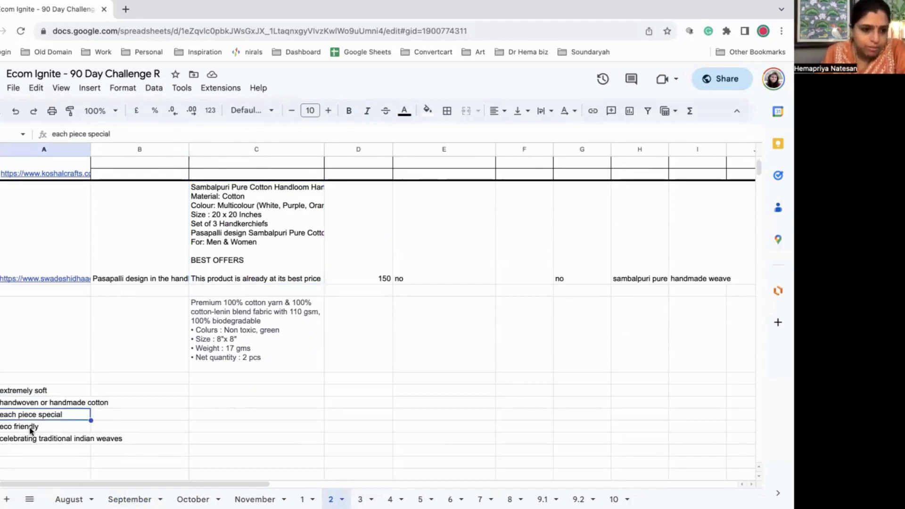
click(30, 428)
click(31, 440)
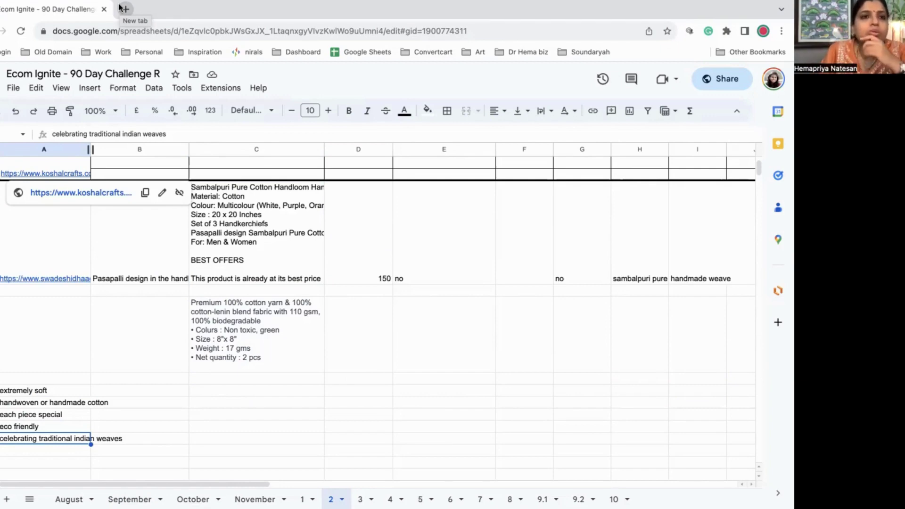
- Search Google in a new browser tab for "eco firendly hand kerchief"
click(124, 9)
text(e)
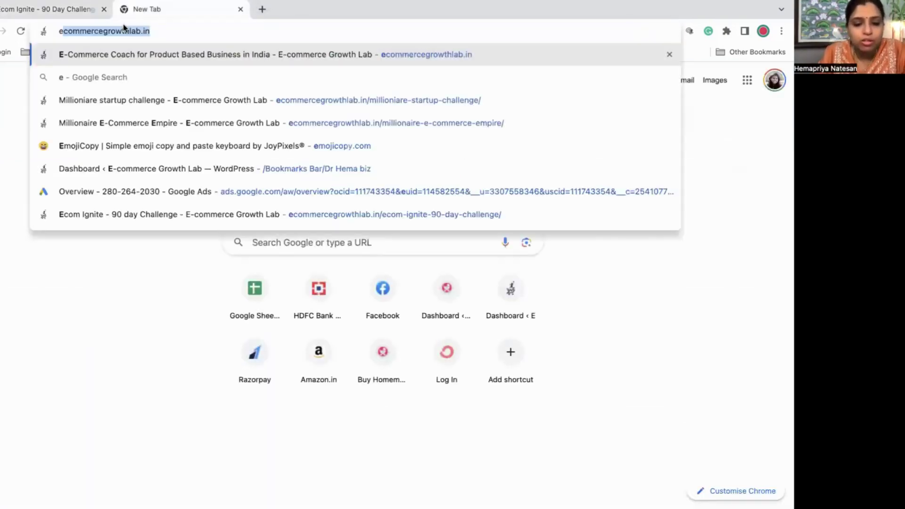
text(co firendl)
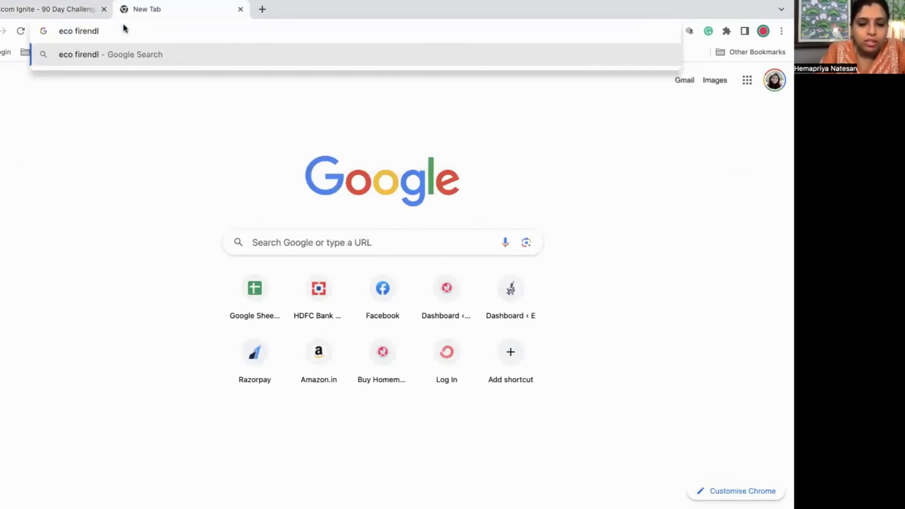
text(y hand kerchi)
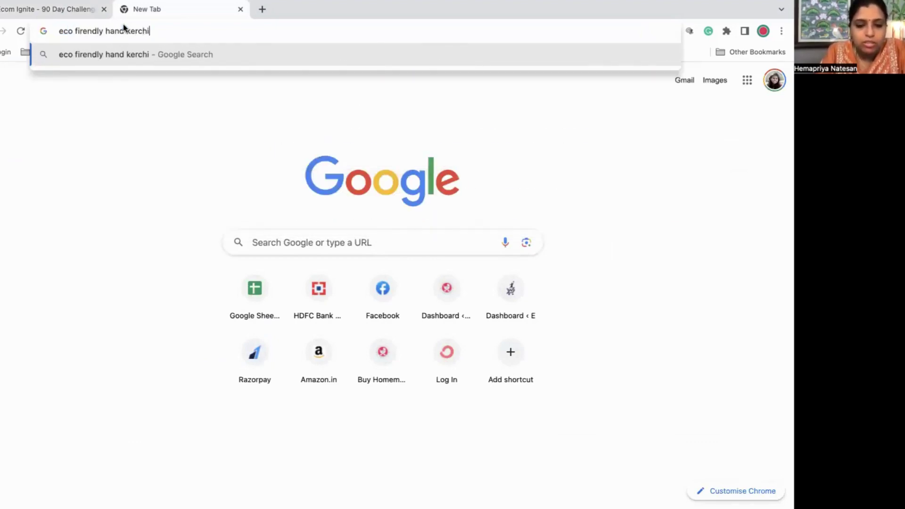
text(ef)
key(Return)
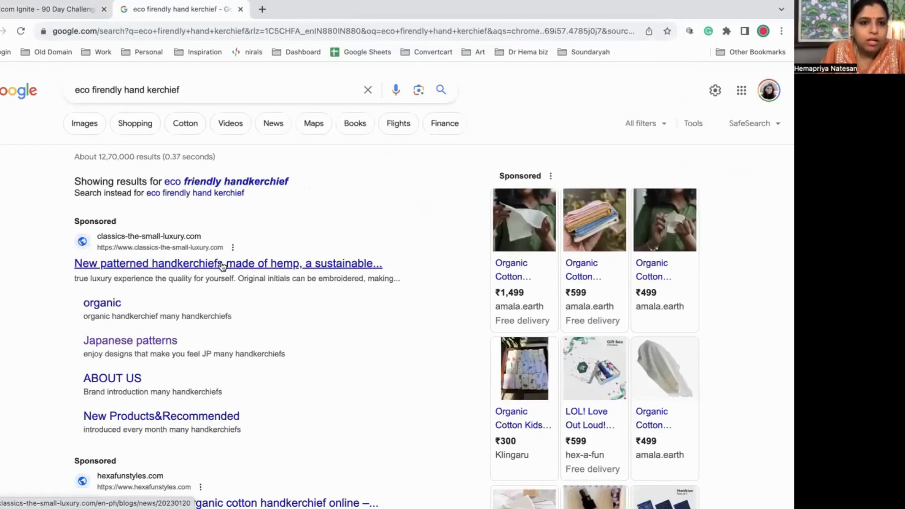
- Open the sponsored article on patterned hemp handkerchiefs and examine its product details and the shop's design and material categories
scroll(221, 266, down, 1)
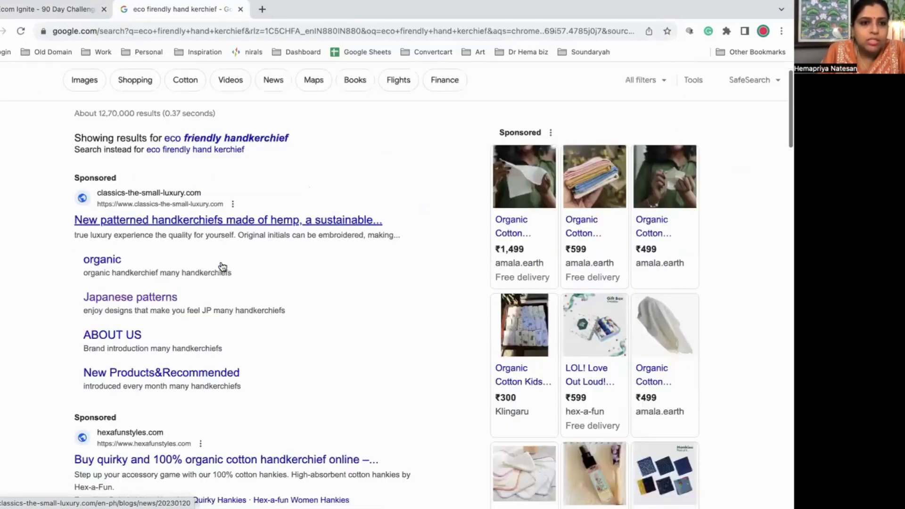
click(202, 224)
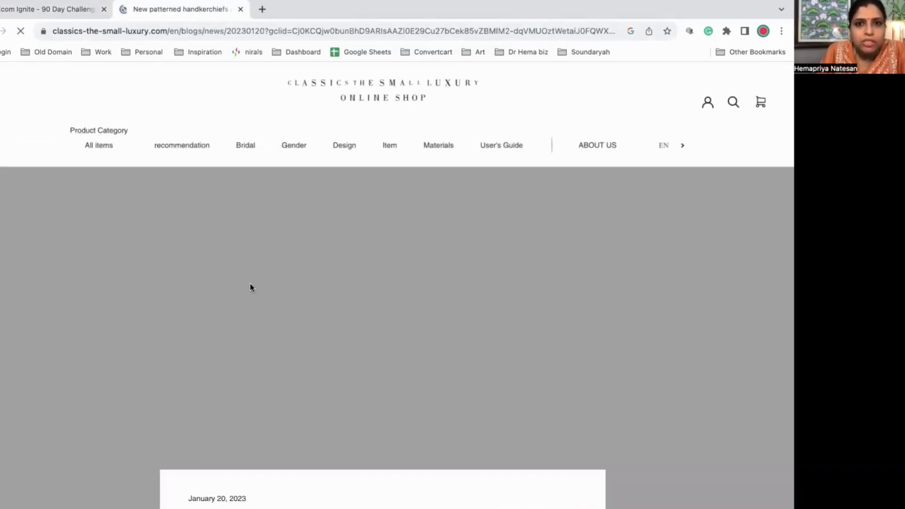
scroll(249, 287, down, 4)
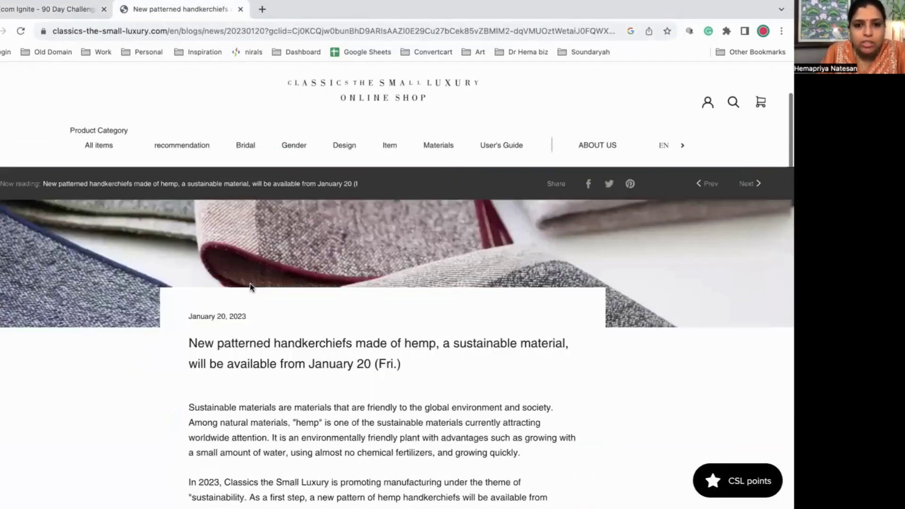
scroll(249, 285, down, 7)
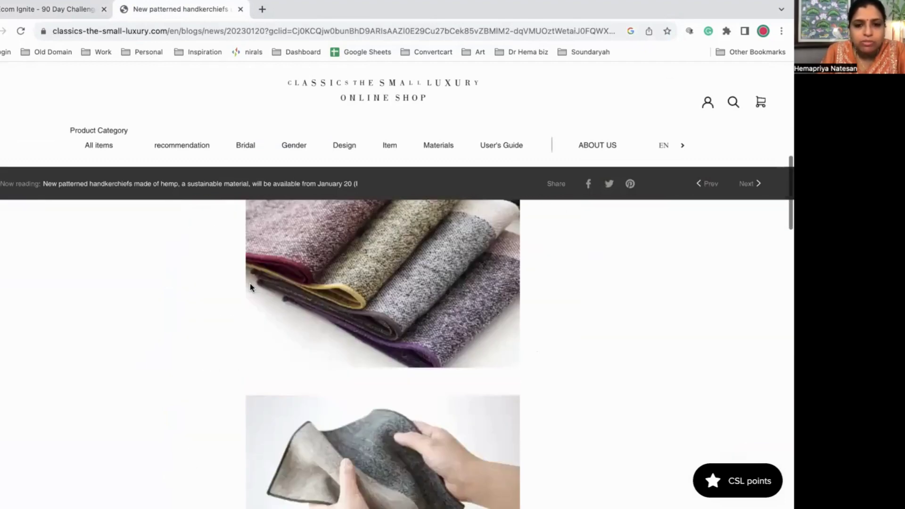
scroll(249, 288, down, 15)
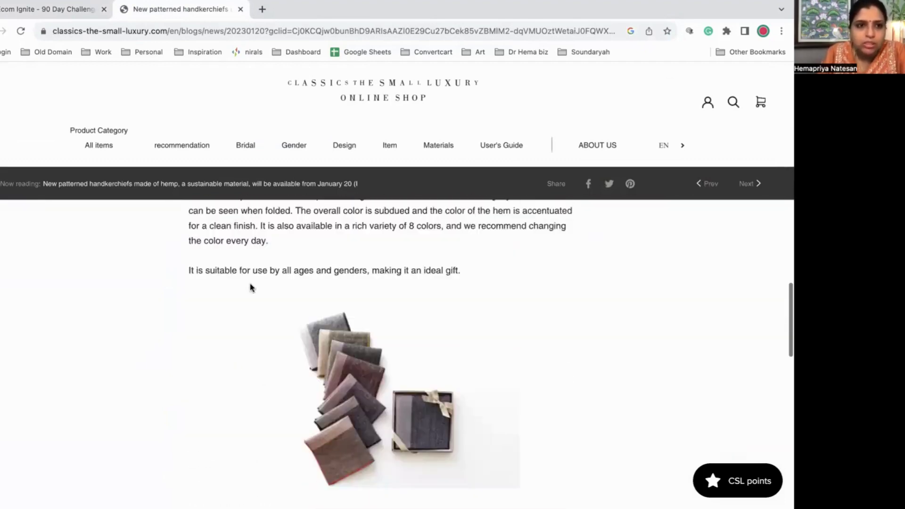
scroll(250, 288, down, 3)
click(535, 207)
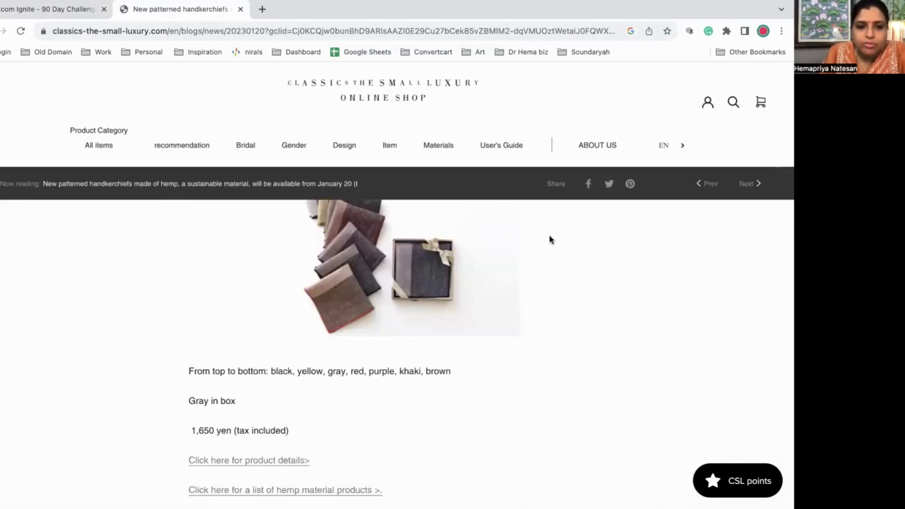
scroll(521, 387, down, 2)
scroll(424, 411, up, 2)
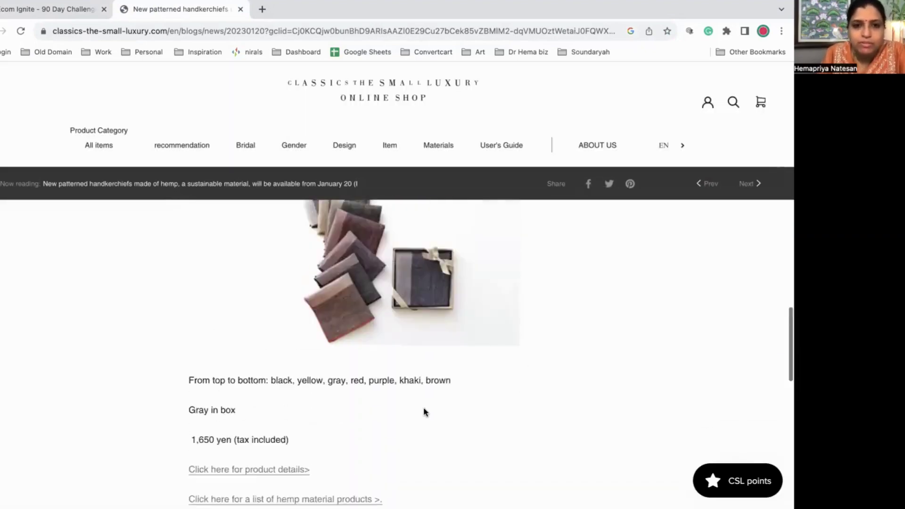
scroll(424, 411, up, 20)
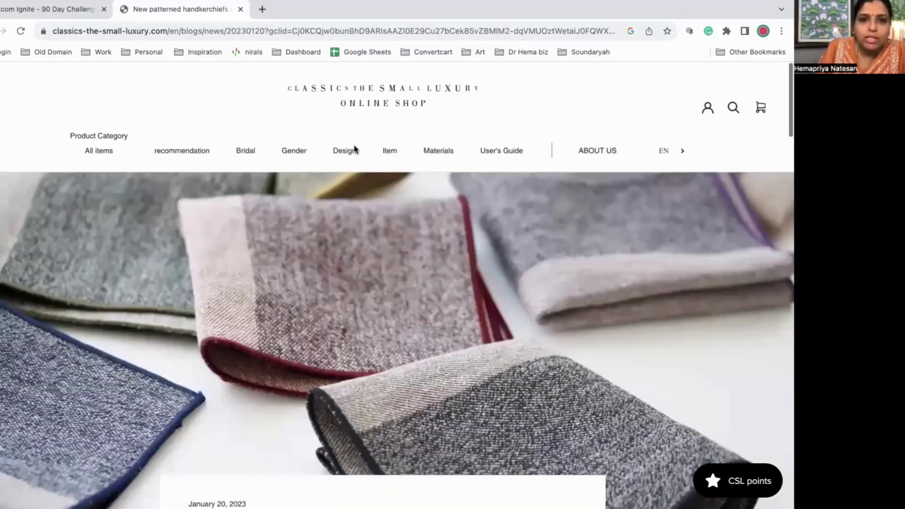
mouse_move(354, 148)
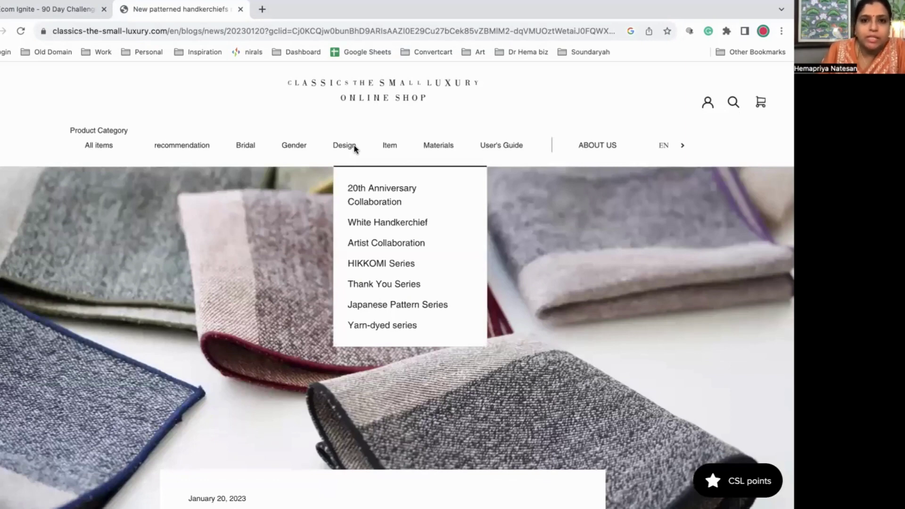
mouse_move(436, 144)
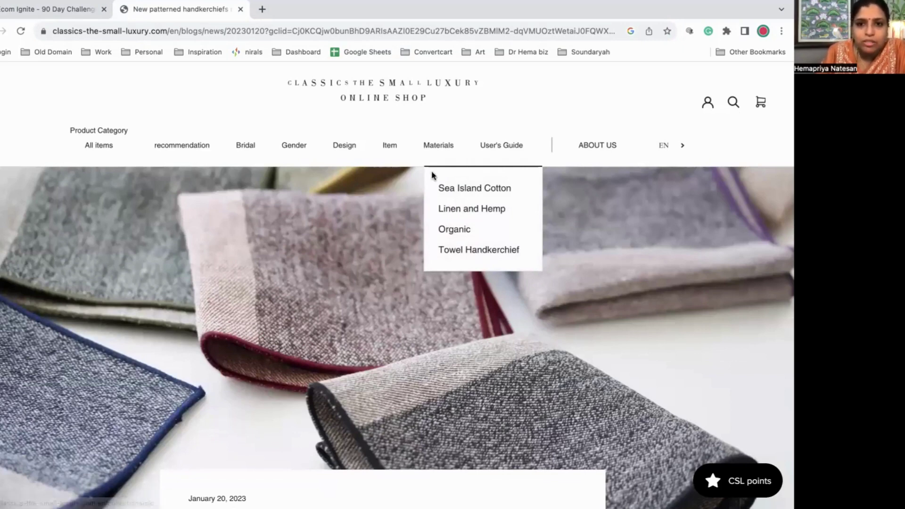
- Switch back to the spreadsheet and add "hemp handkerchief" below "celebrating traditional indian weaves" in column A
click(60, 9)
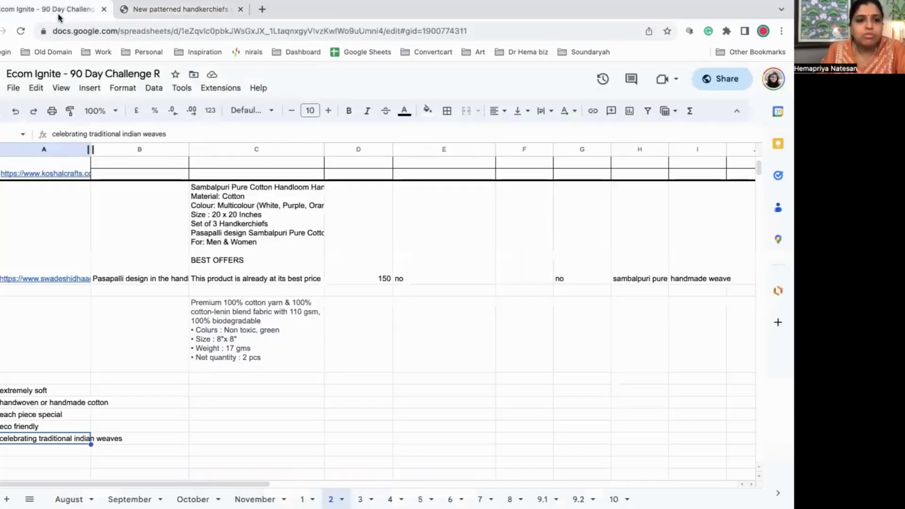
click(41, 450)
text(hem)
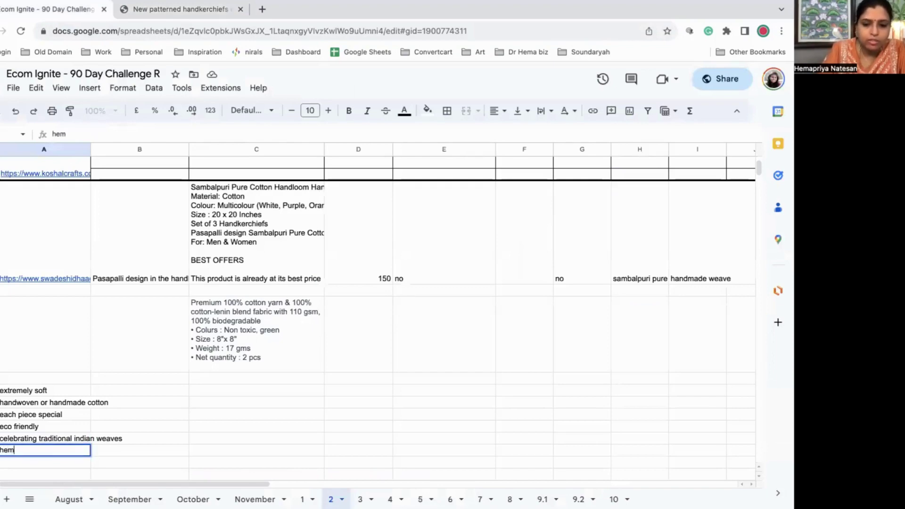
text(p kn)
key(BackSpace)
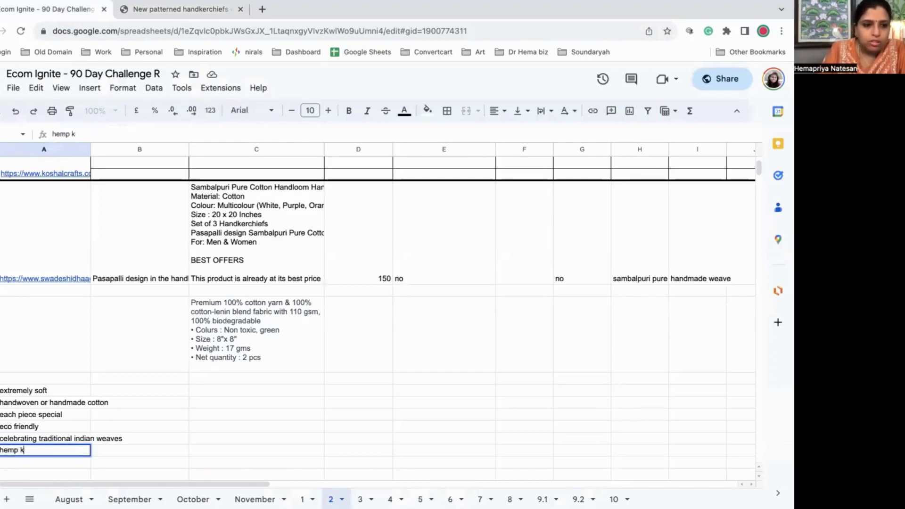
text(handkerchief)
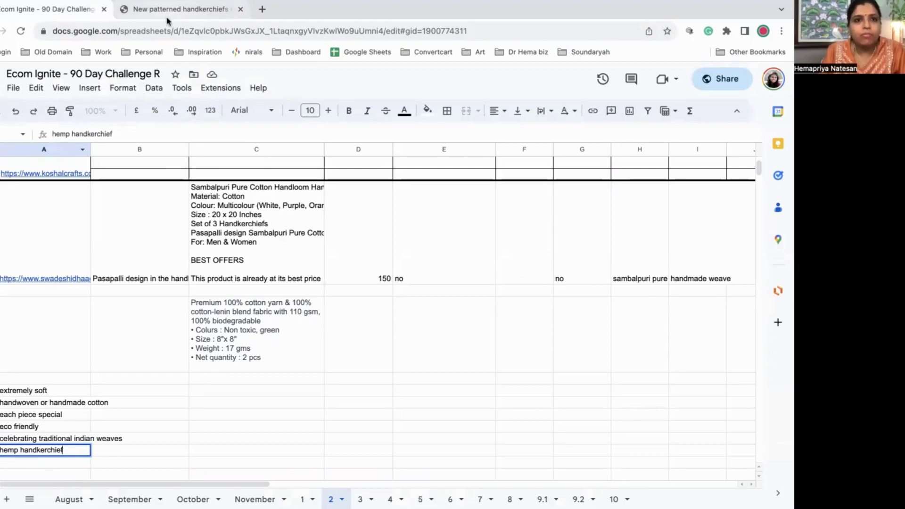
- Return to the handkerchief shop's site, open the Japanese Pattern Series collection and look through its products
click(166, 13)
mouse_move(215, 149)
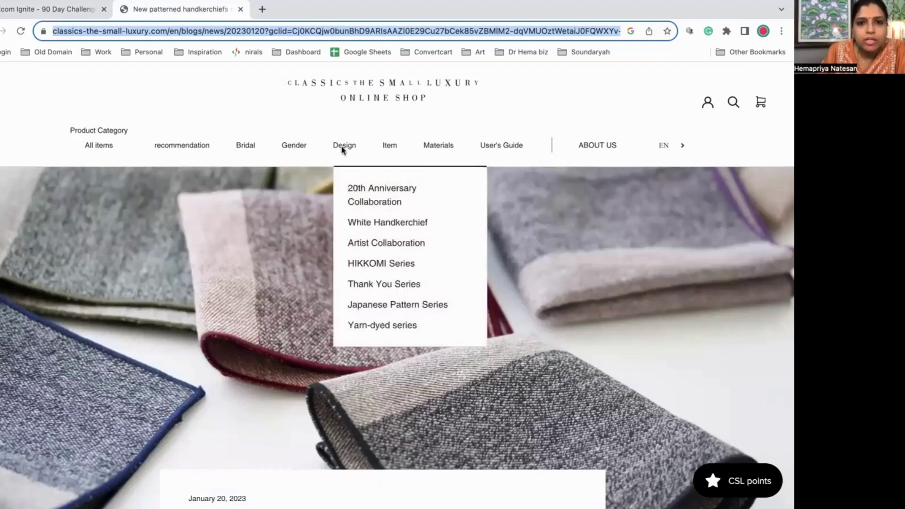
click(407, 305)
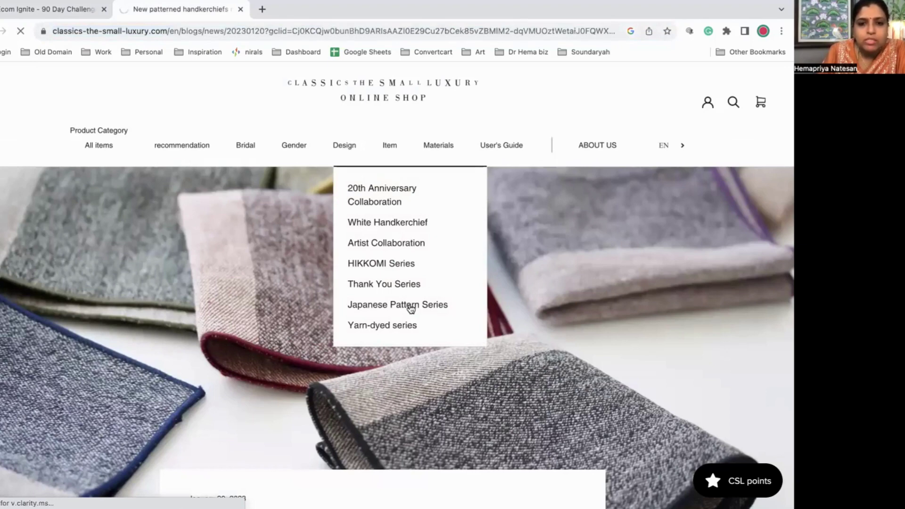
scroll(383, 347, down, 4)
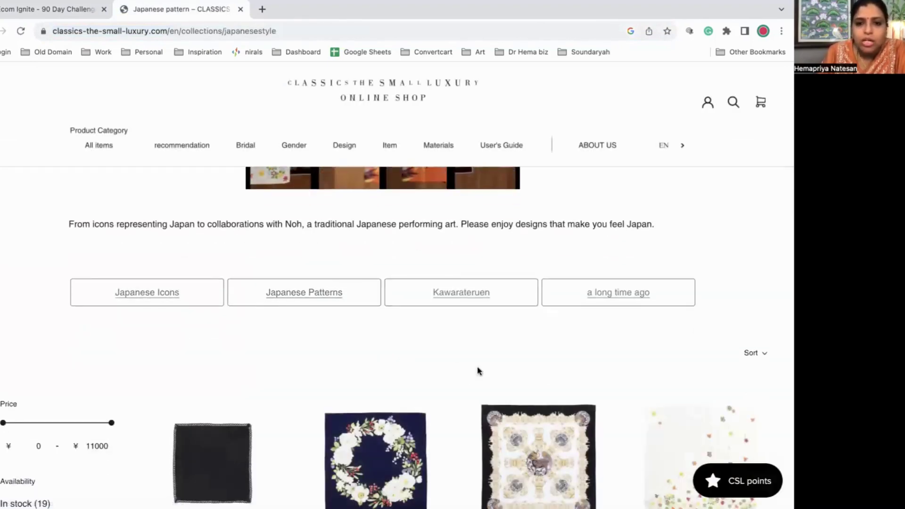
scroll(479, 390, down, 4)
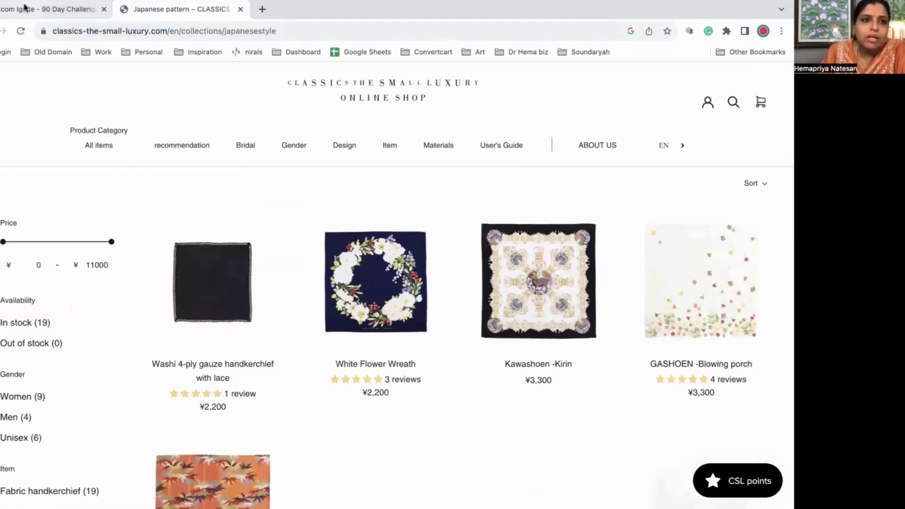
- Switch back to the spreadsheet and add "indian embroidery, indian designs" below "hemp handkerchief" in column A
click(25, 7)
click(38, 463)
text(in)
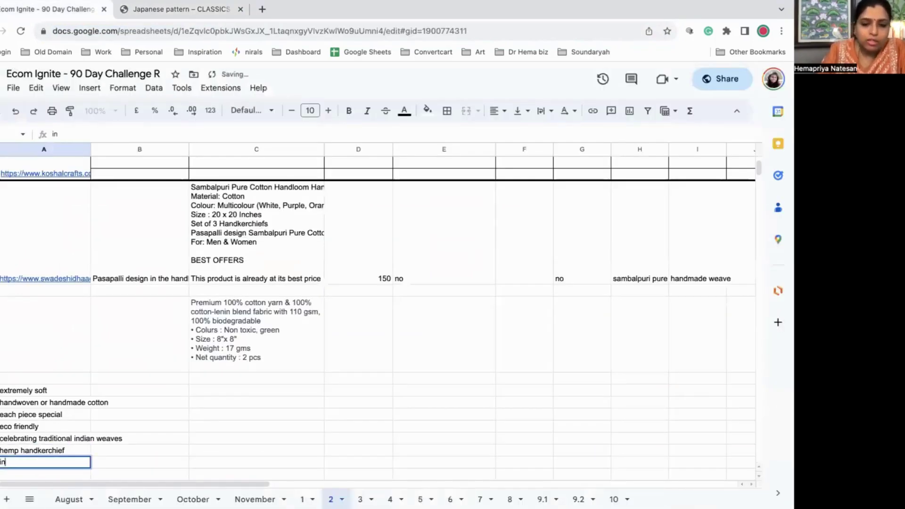
text(dian)
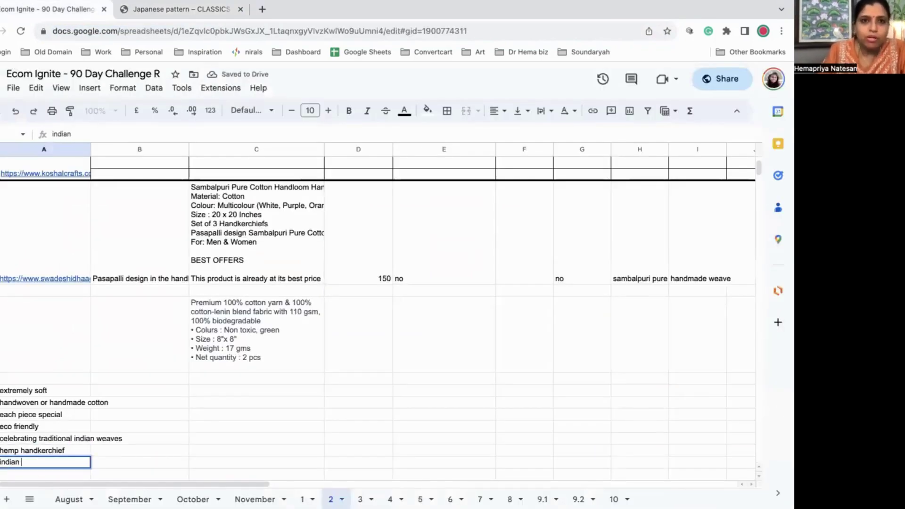
text( embroidery)
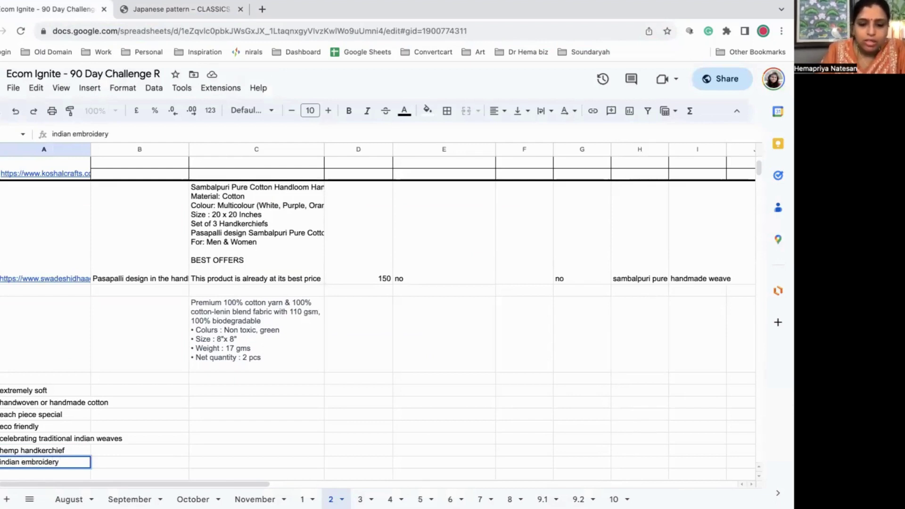
text(, indian d)
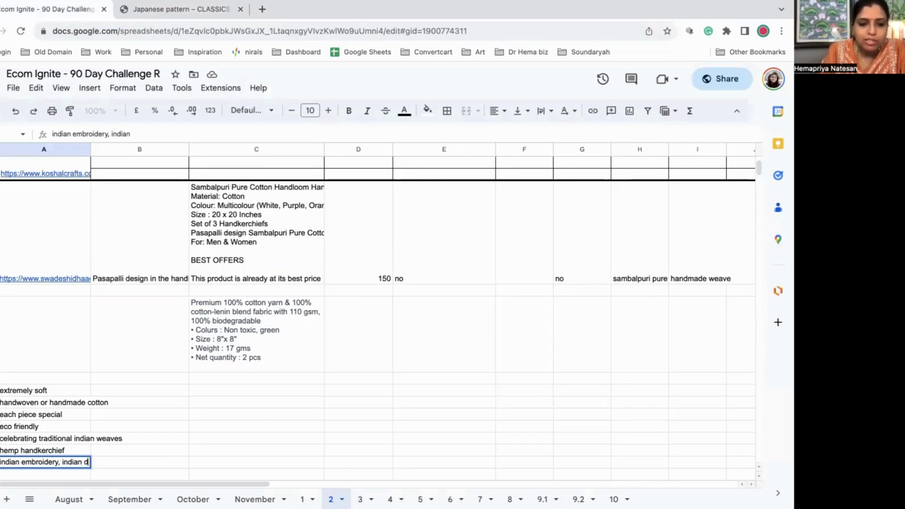
text(esigns)
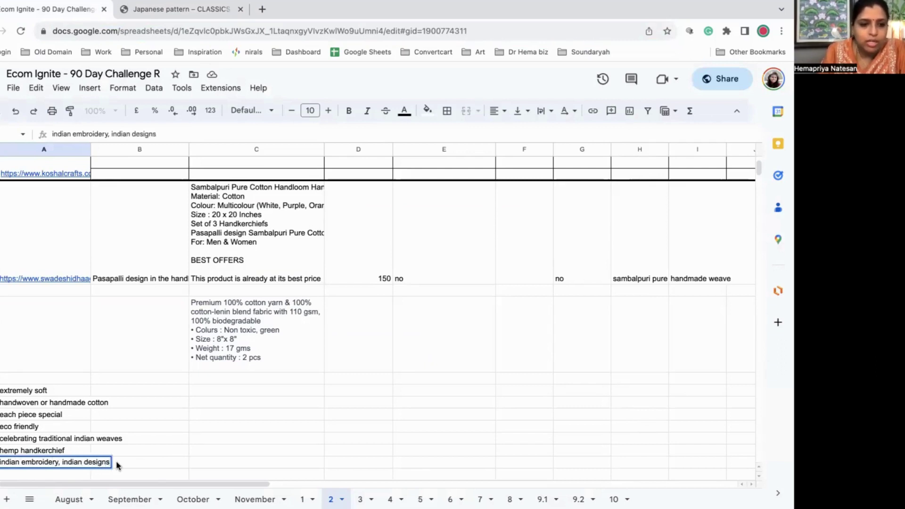
key(Tab)
key(Return)
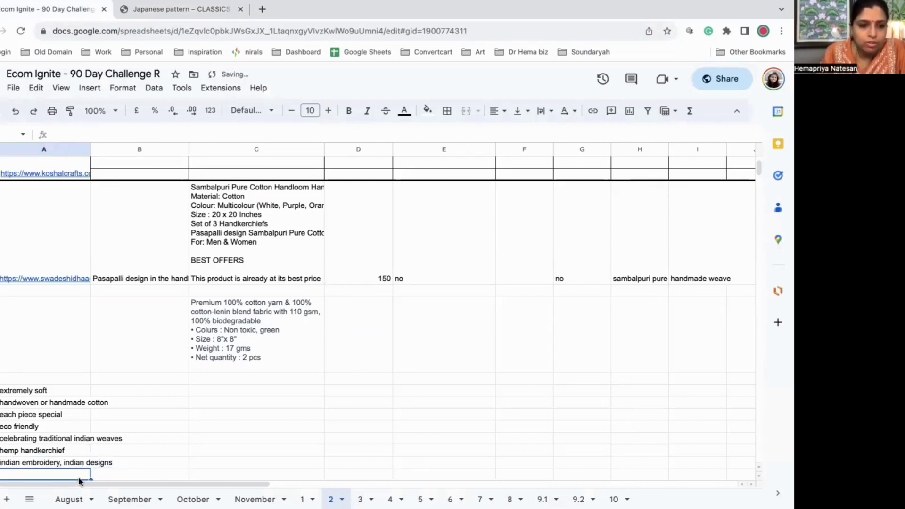
scroll(81, 478, down, 3)
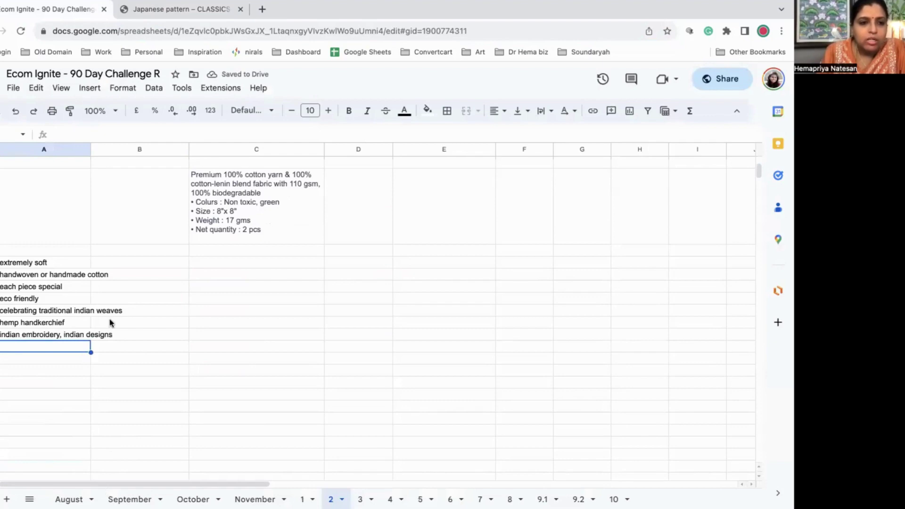
- Go back to the Google results for eco-friendly handkerchiefs and open Etsy's "Buy Eco Friendly Hankies Online In India" result
click(223, 13)
key(super+bracketleft)
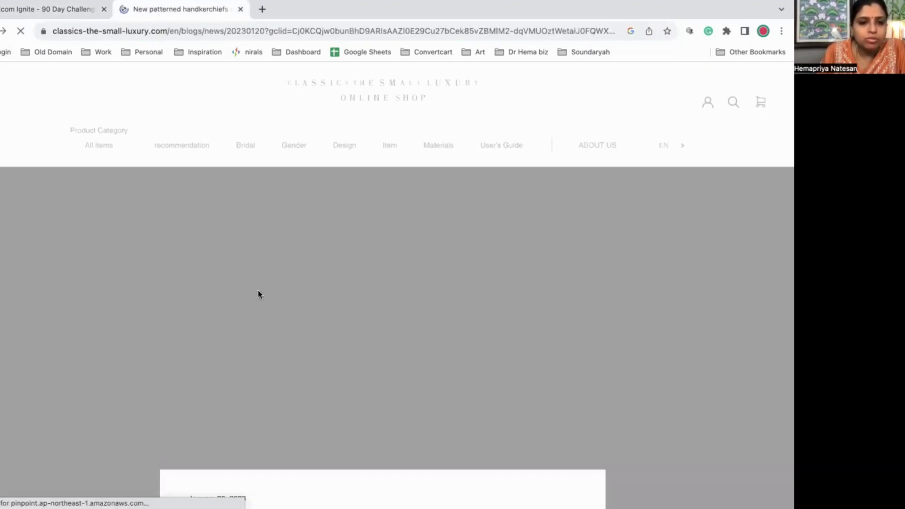
key(super+bracketleft)
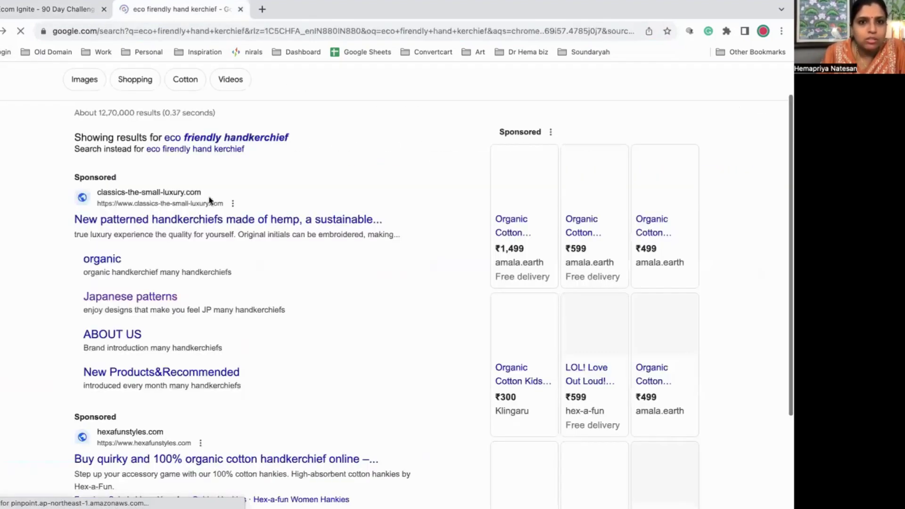
scroll(300, 309, down, 3)
scroll(301, 309, down, 2)
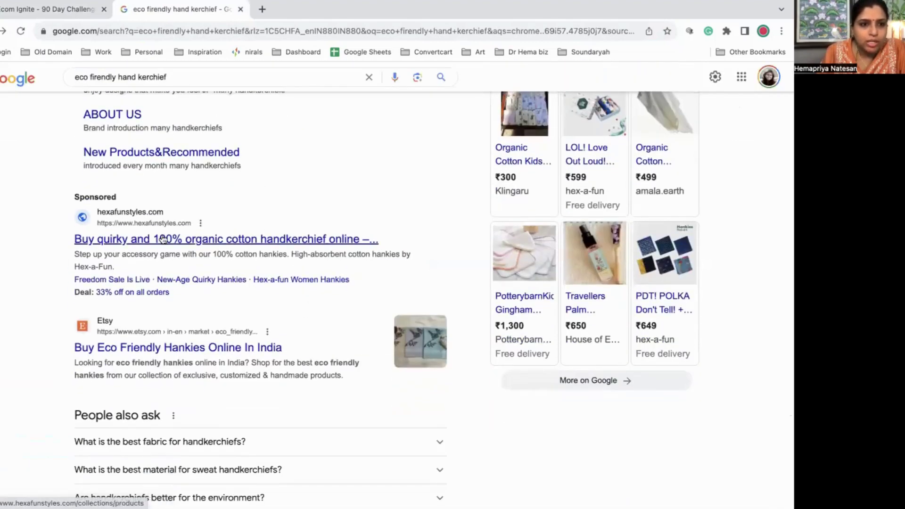
scroll(267, 397, down, 2)
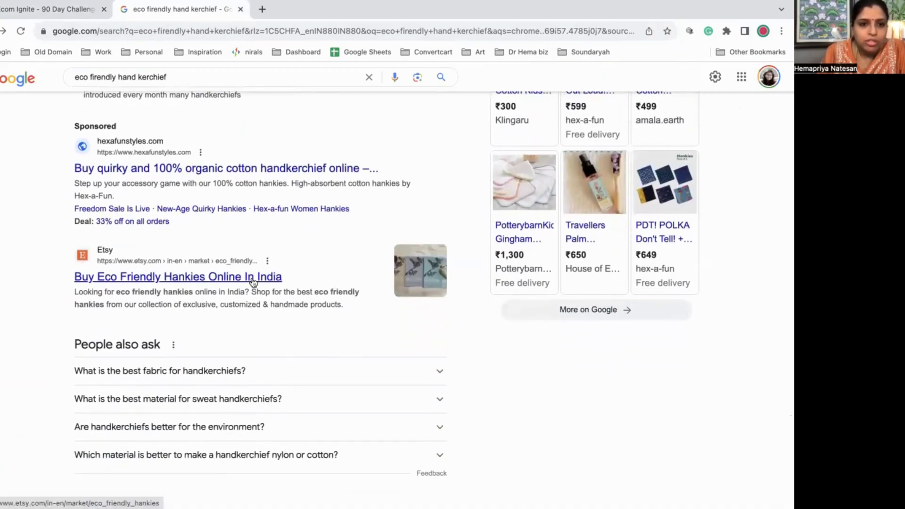
click(253, 282)
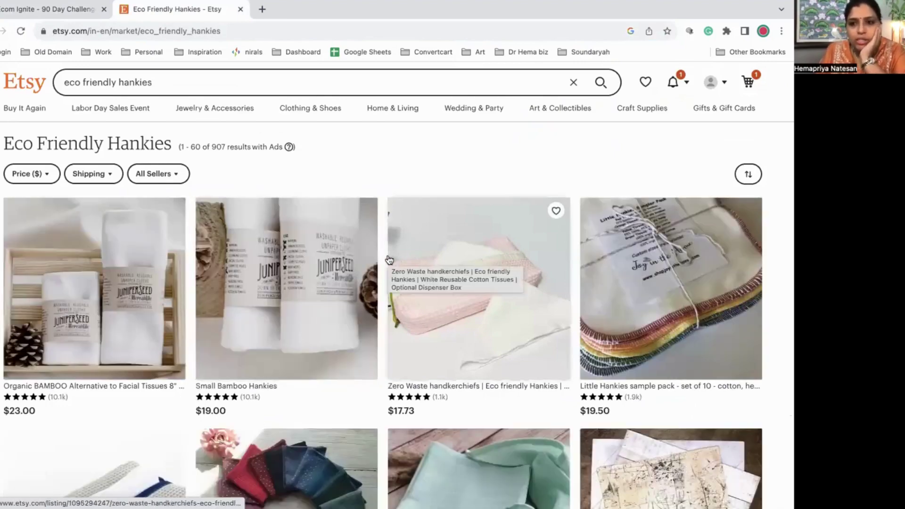
- Look through Etsy's Eco Friendly Hankies listings, comparing their materials, designs, packaging and formats for product ideas
scroll(488, 316, down, 3)
scroll(489, 317, down, 3)
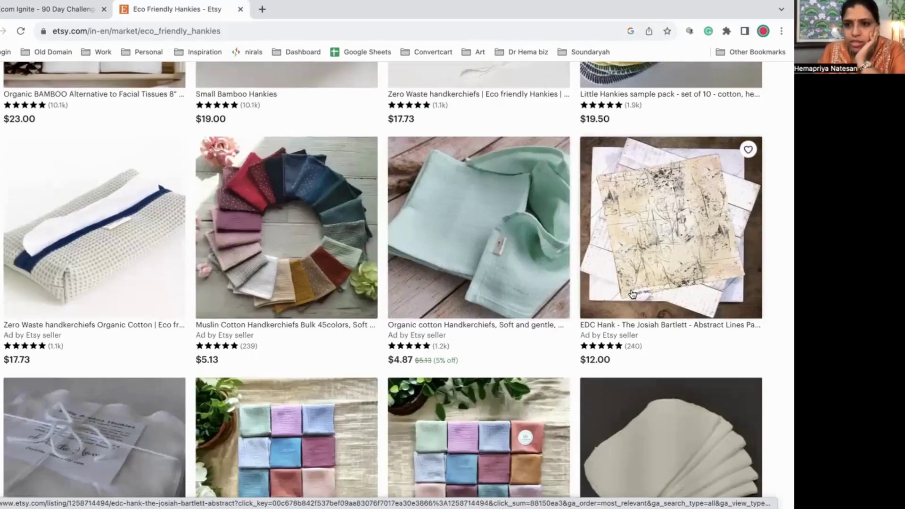
scroll(633, 294, down, 8)
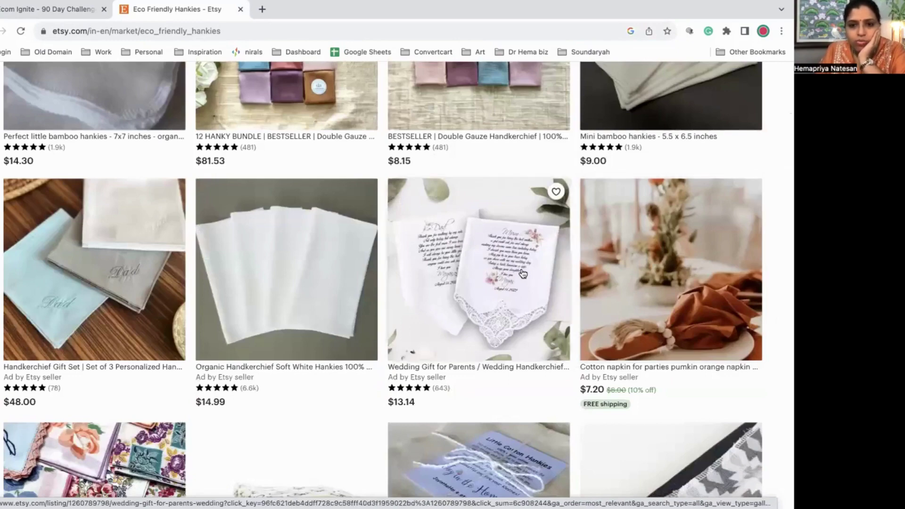
scroll(522, 273, down, 4)
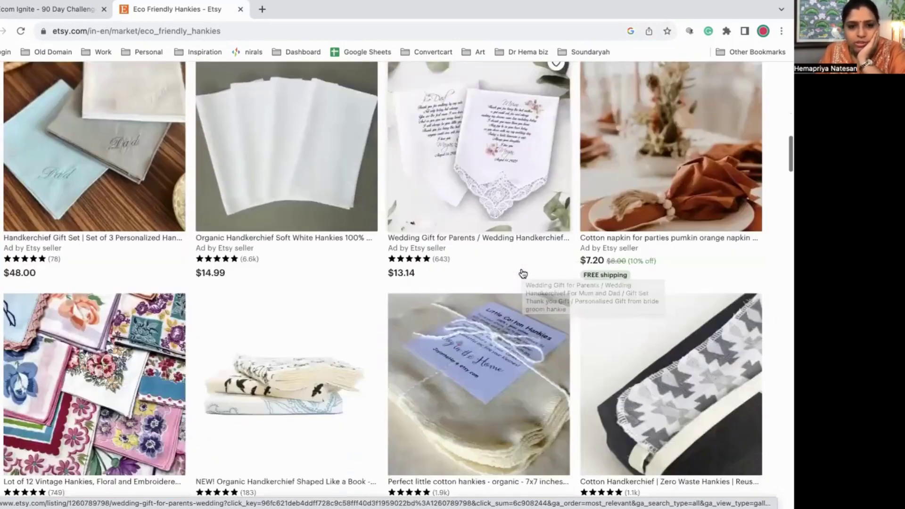
scroll(300, 374, down, 1)
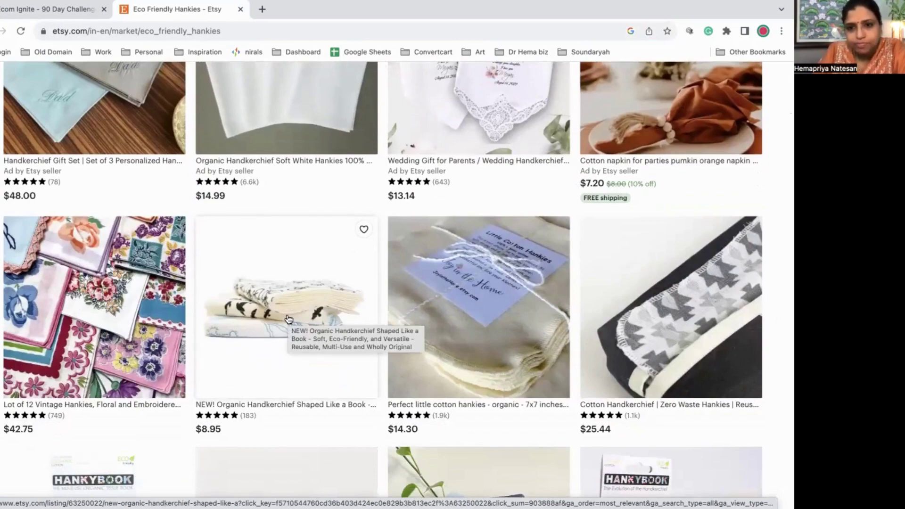
scroll(289, 319, down, 6)
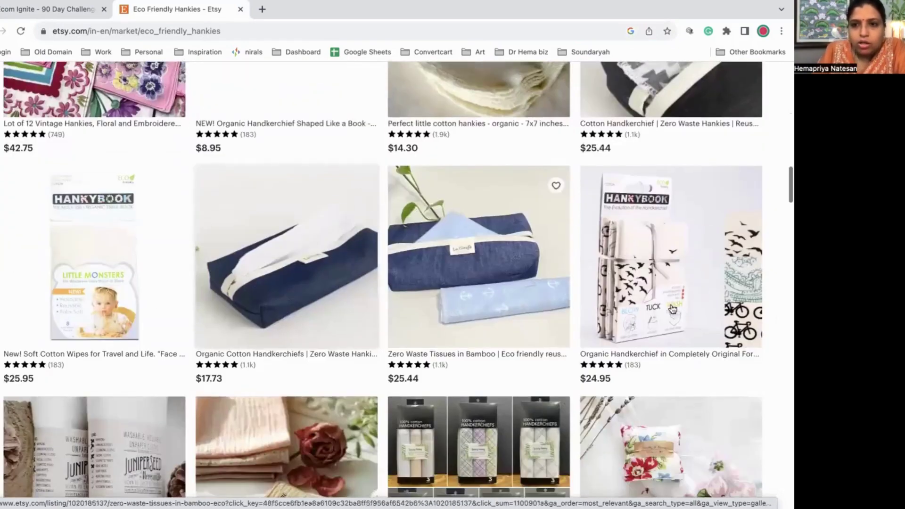
scroll(469, 271, down, 3)
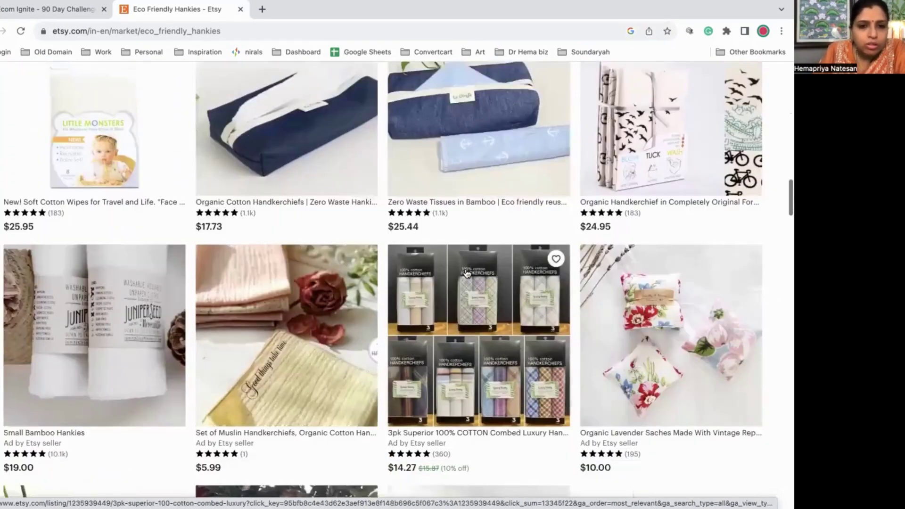
scroll(467, 273, down, 3)
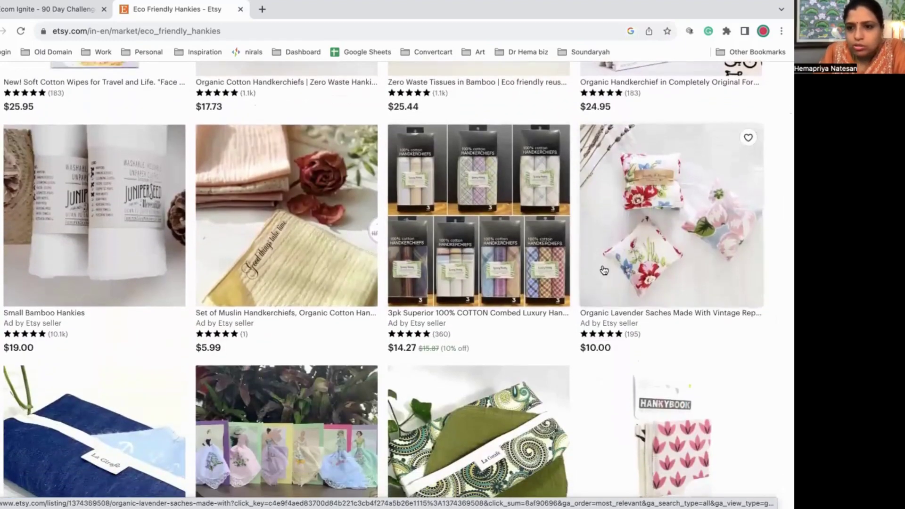
scroll(424, 329, down, 3)
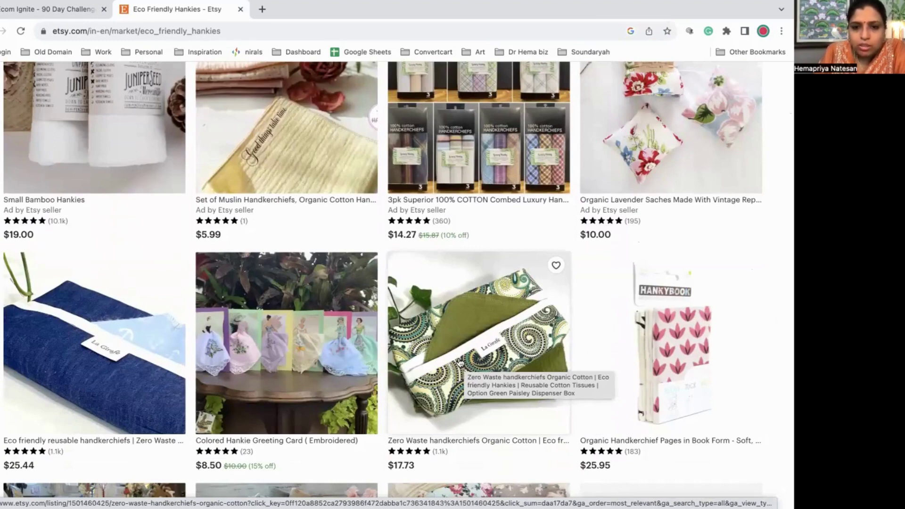
- Open the zero waste organic cotton handkerchiefs listing with the green paisley dispenser box and examine its video, first photos and title
click(459, 361)
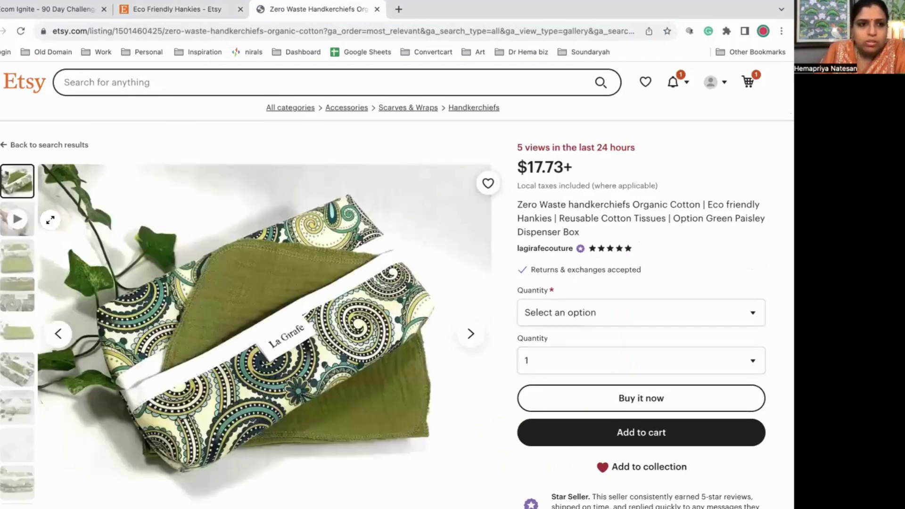
click(19, 264)
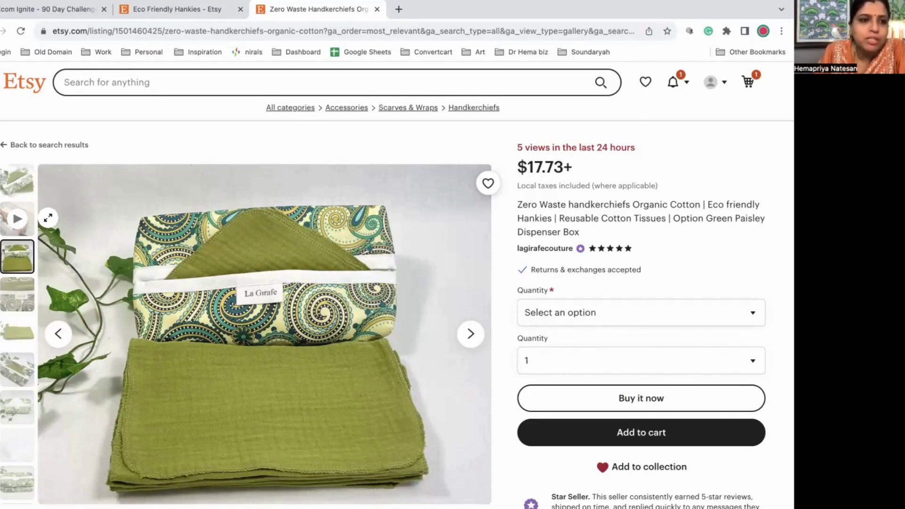
click(18, 218)
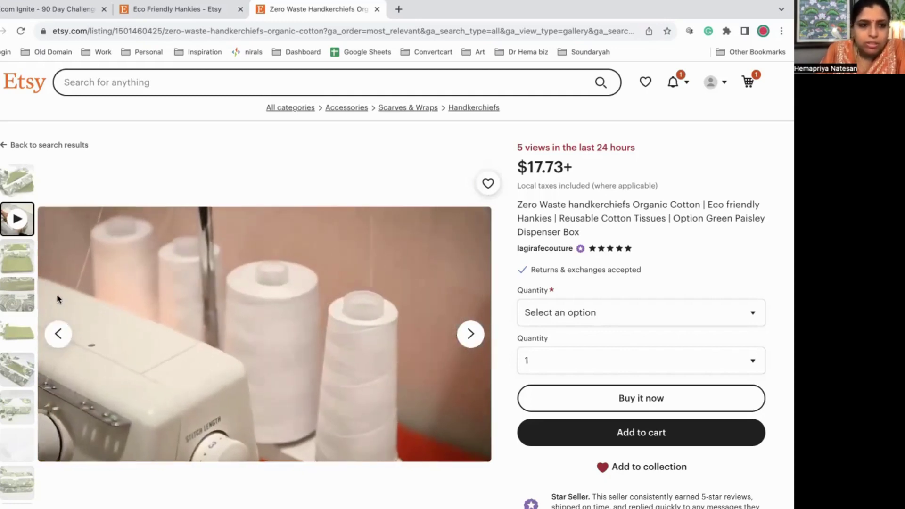
click(17, 257)
click(23, 305)
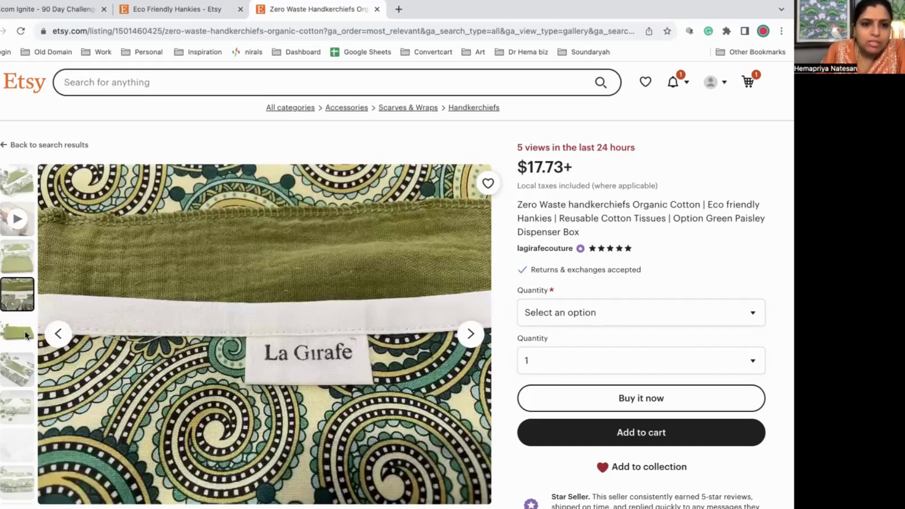
click(24, 332)
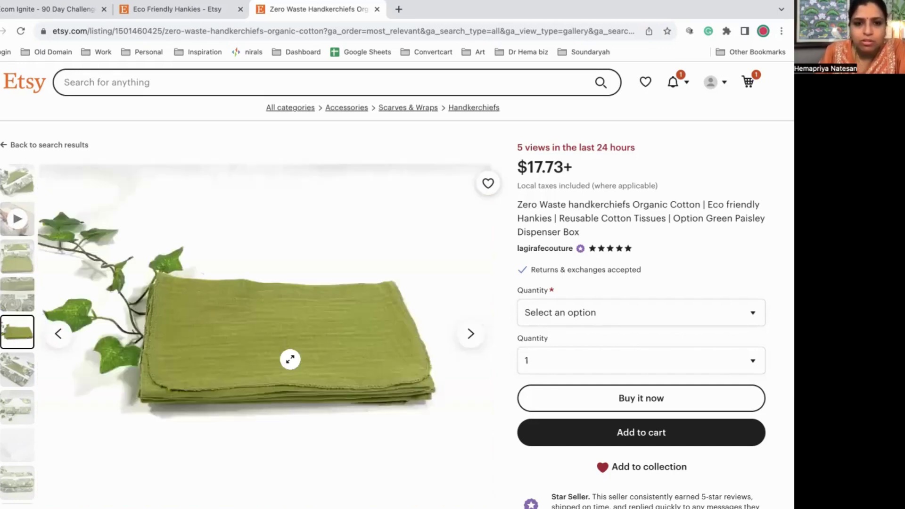
scroll(290, 359, down, 2)
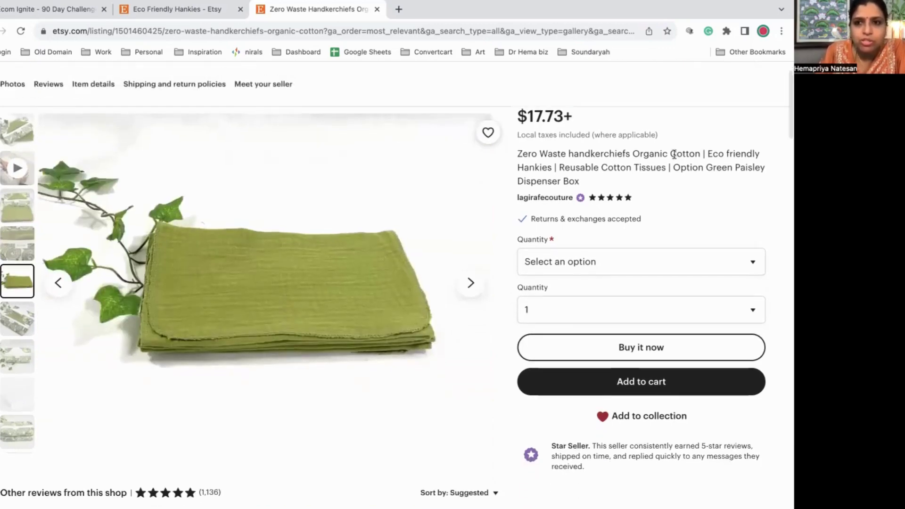
scroll(330, 278, up, 2)
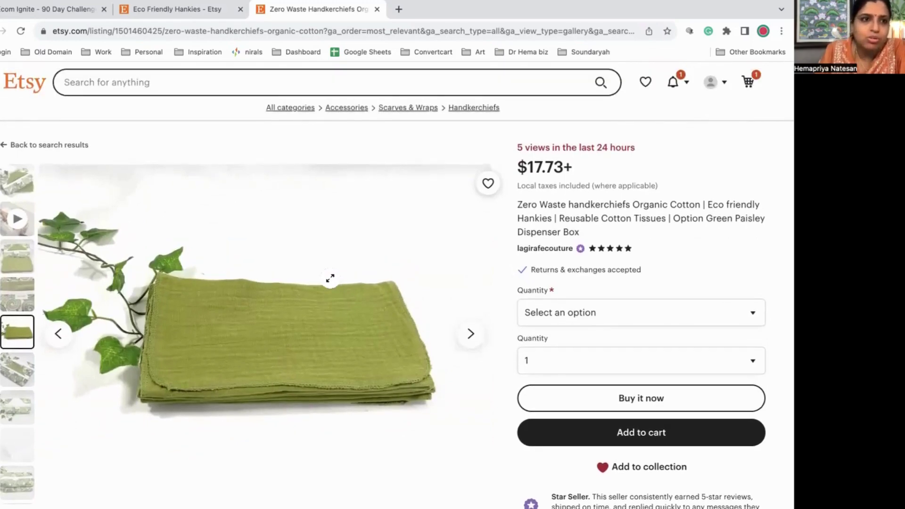
- Switch back to the spreadsheet and add "reusable cotton tissues with dispenser box" below "indian embroidery, indian designs" in column A
click(60, 9)
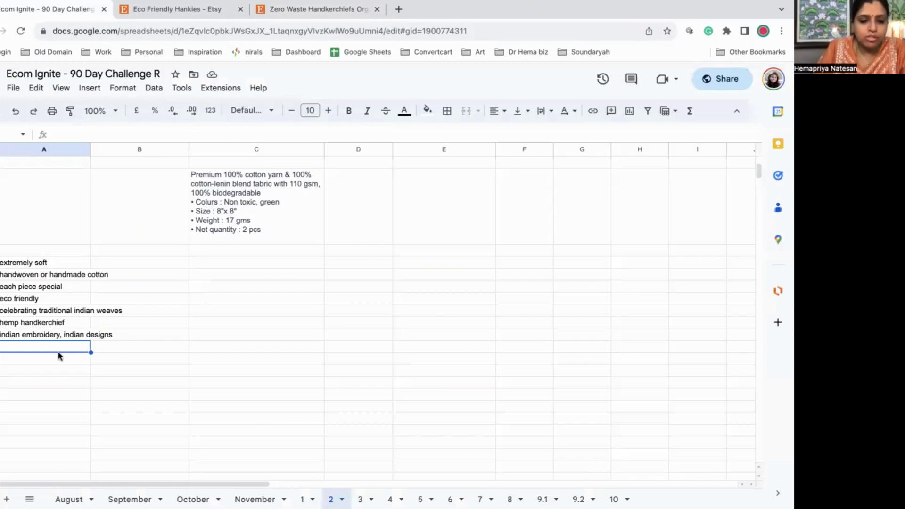
text(reusable co)
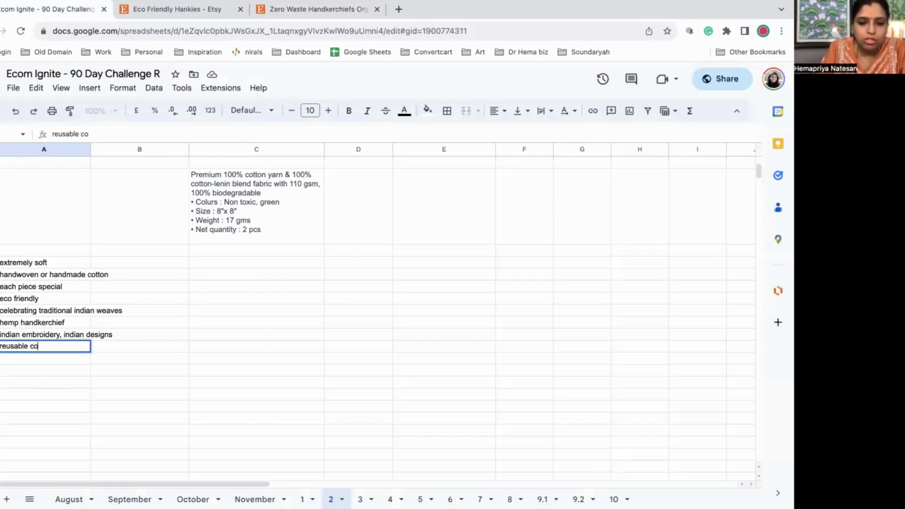
text(tton tyiss)
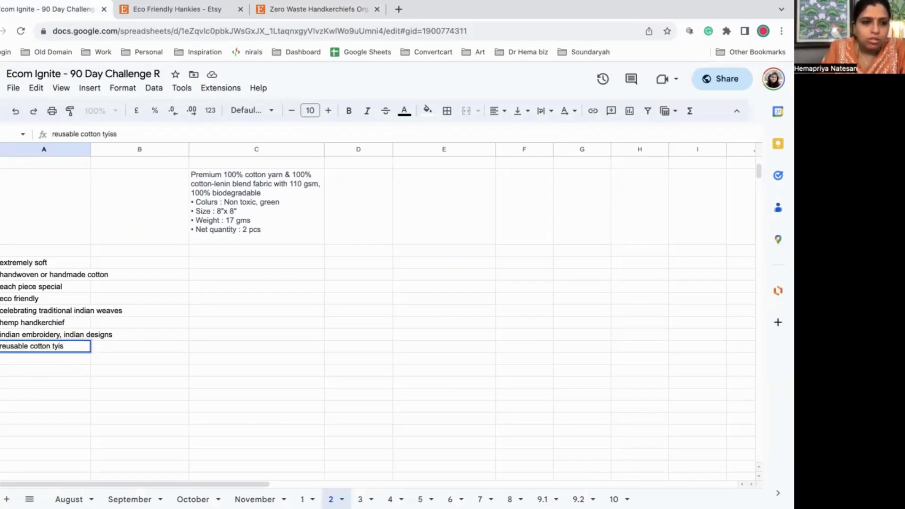
key(BackSpace)
key(BackSpace)
key(BackSpace)
key(BackSpace)
text(iss)
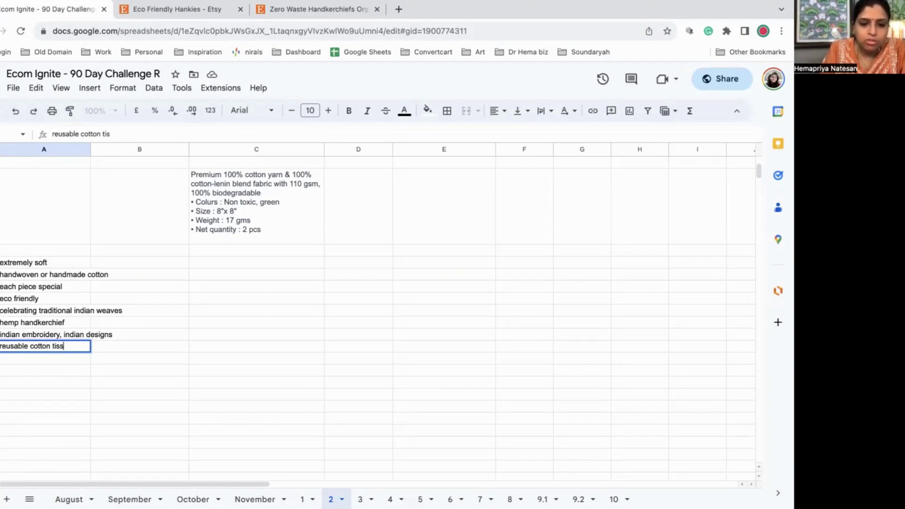
text(ues with d)
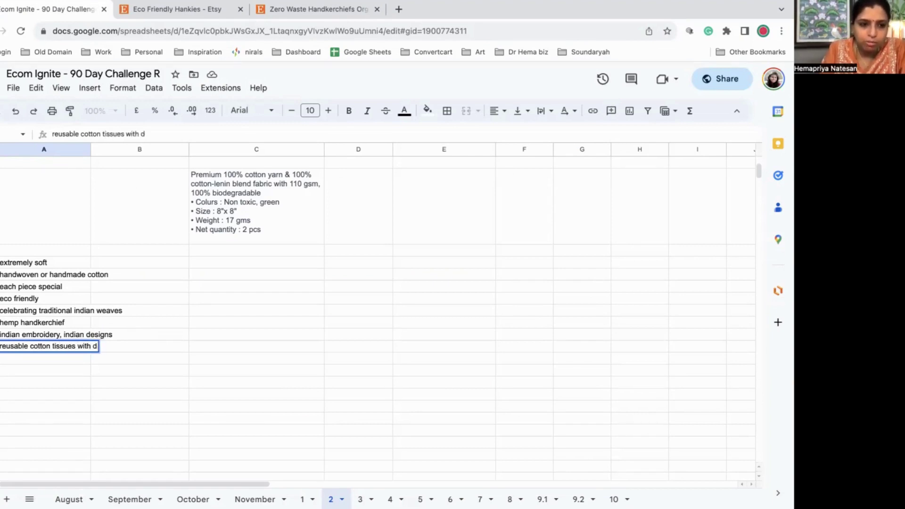
text(ispencer)
key(BackSpace)
key(BackSpace)
key(BackSpace)
key(BackSpace)
key(BackSpace)
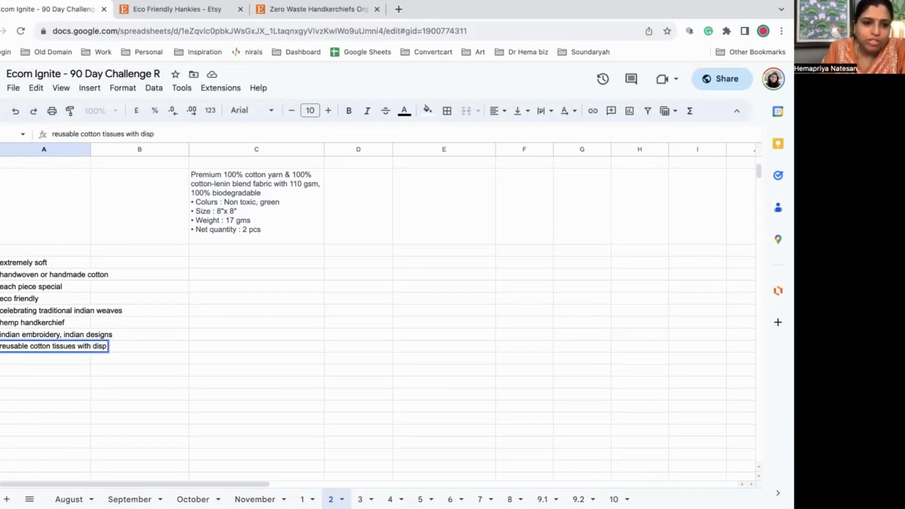
text(enser)
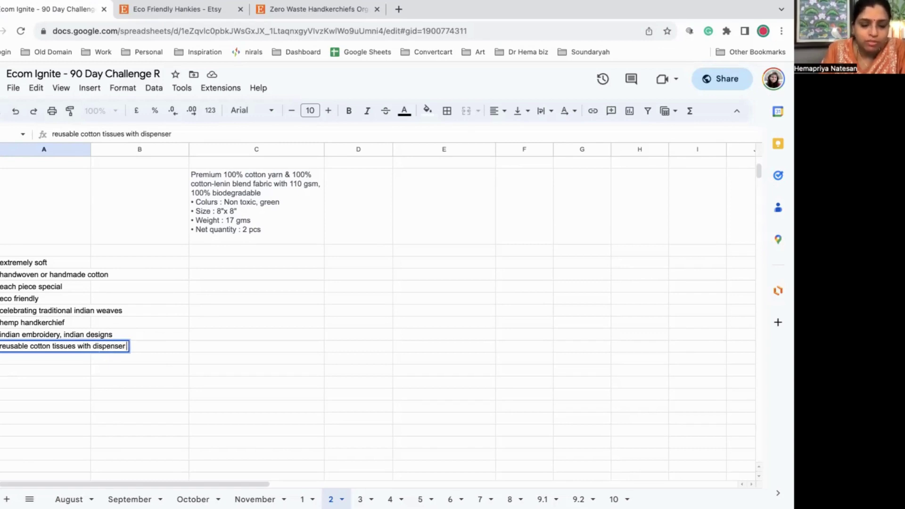
text( box)
click(100, 383)
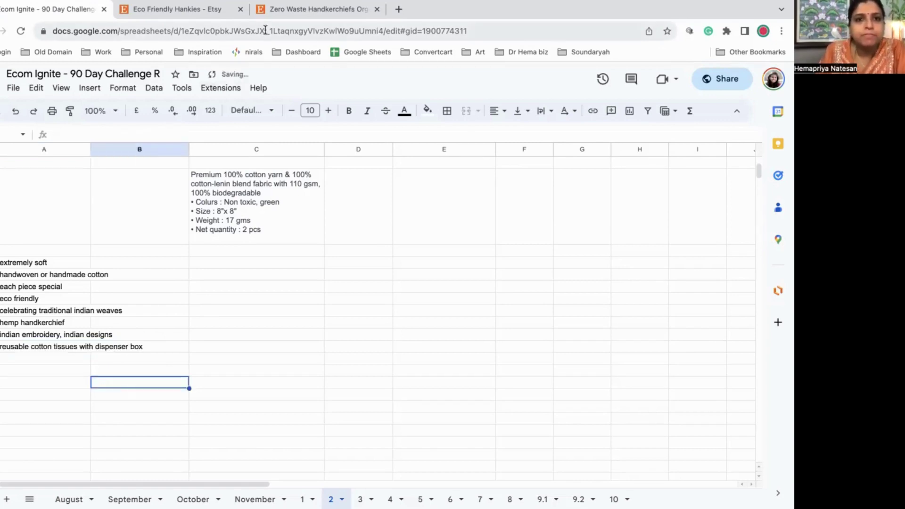
- Return to the Etsy listing for the zero waste handkerchiefs and examine its remaining photos, including the one of assorted dispenser box patterns
click(271, 9)
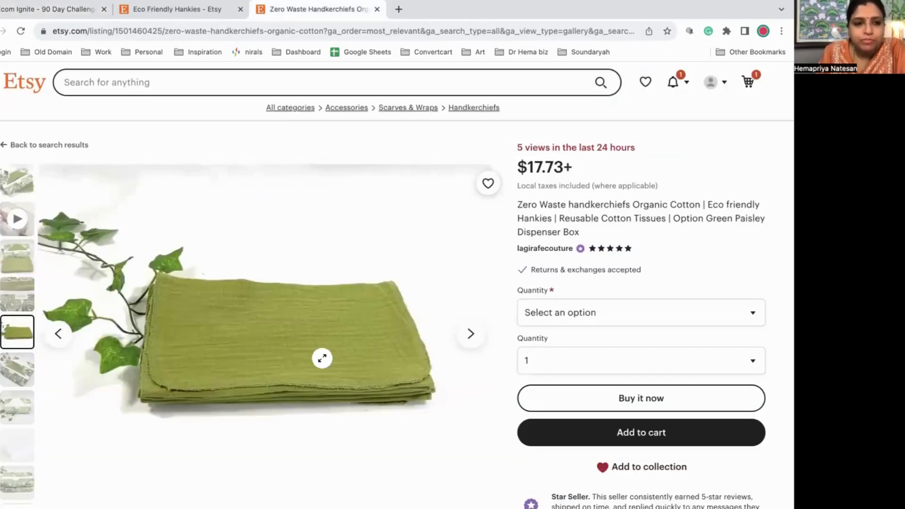
click(33, 366)
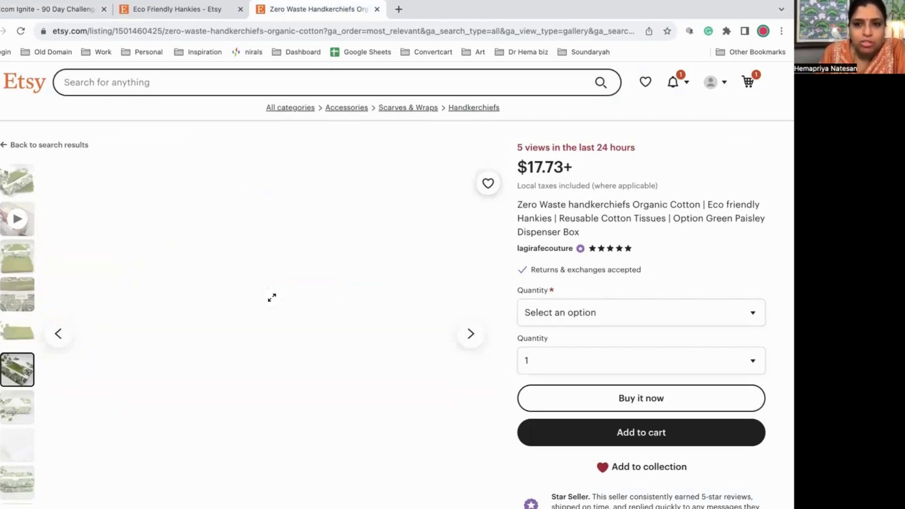
scroll(170, 352, down, 3)
click(31, 322)
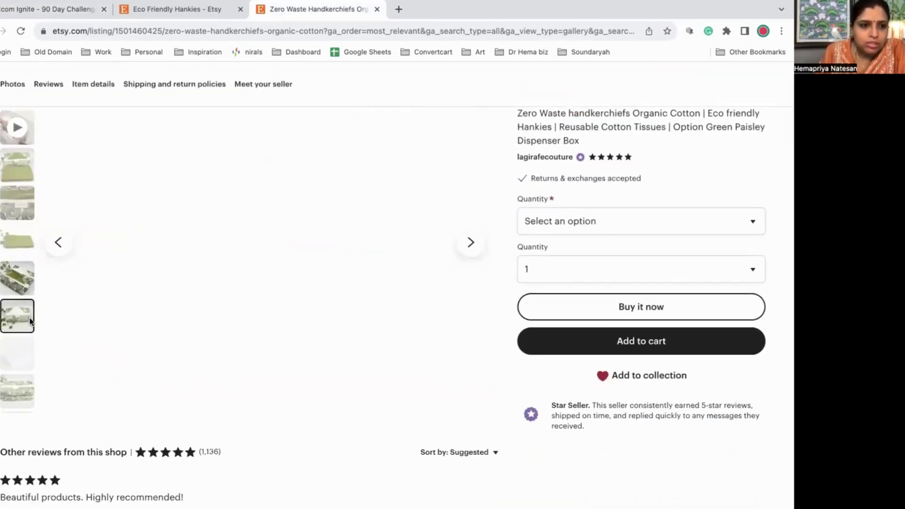
scroll(26, 370, down, 2)
click(17, 364)
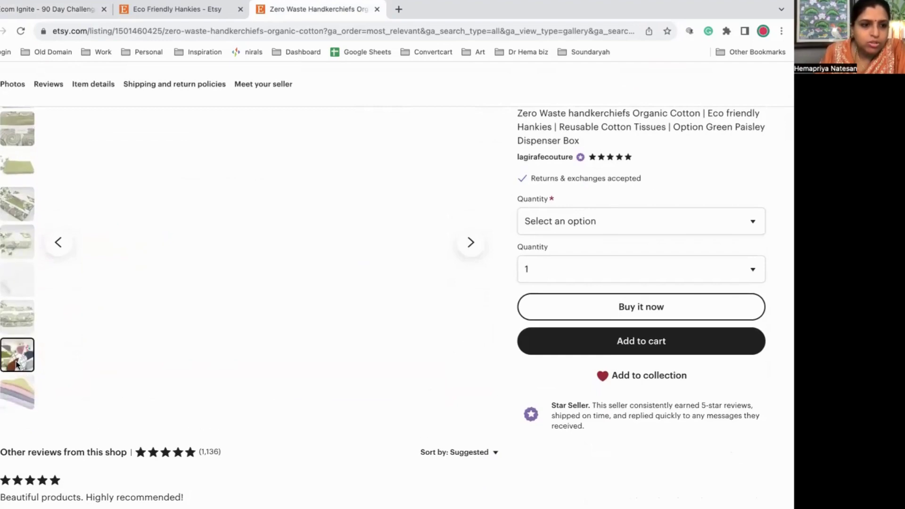
scroll(162, 267, up, 3)
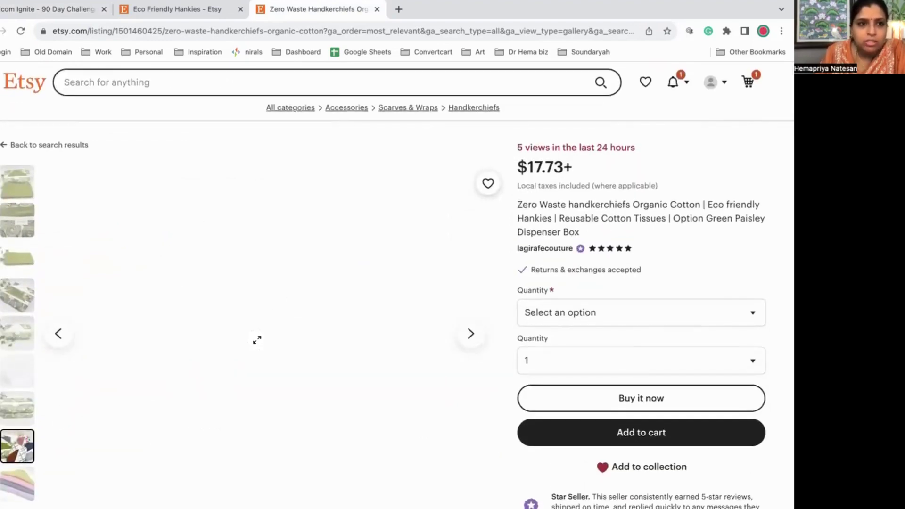
scroll(245, 311, down, 8)
scroll(241, 288, up, 9)
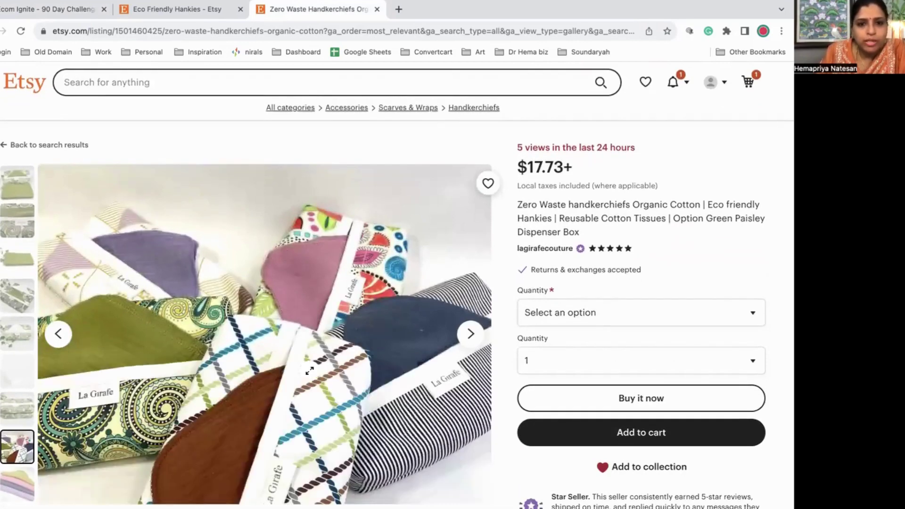
scroll(270, 355, down, 1)
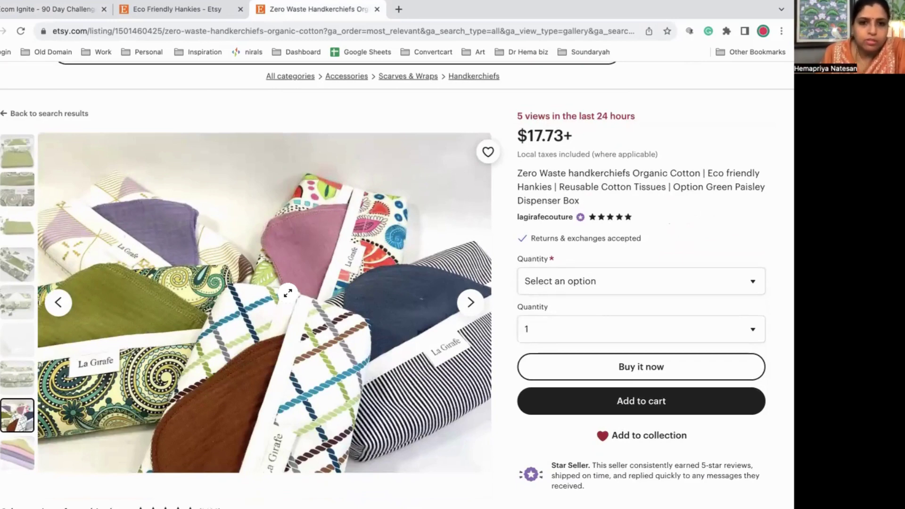
- Return to the Eco Friendly Hankies search results and look over the first rows of listings
click(3, 116)
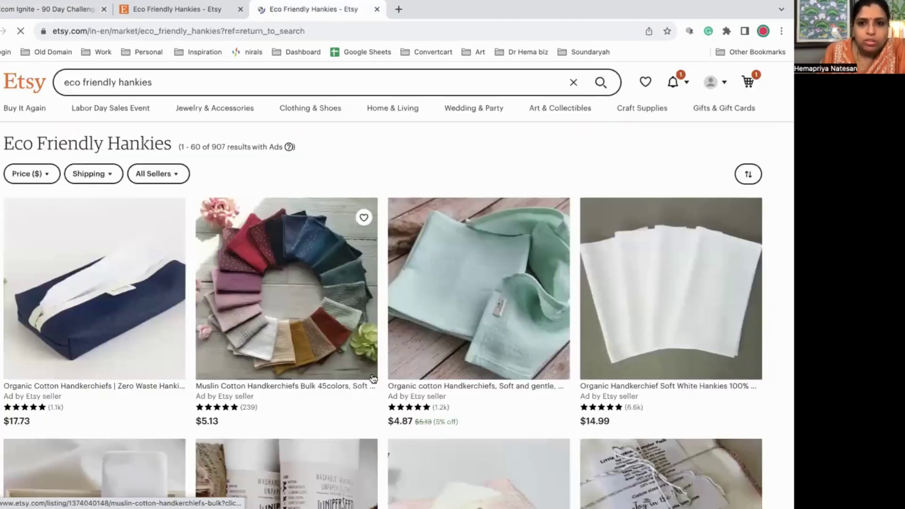
scroll(373, 378, down, 5)
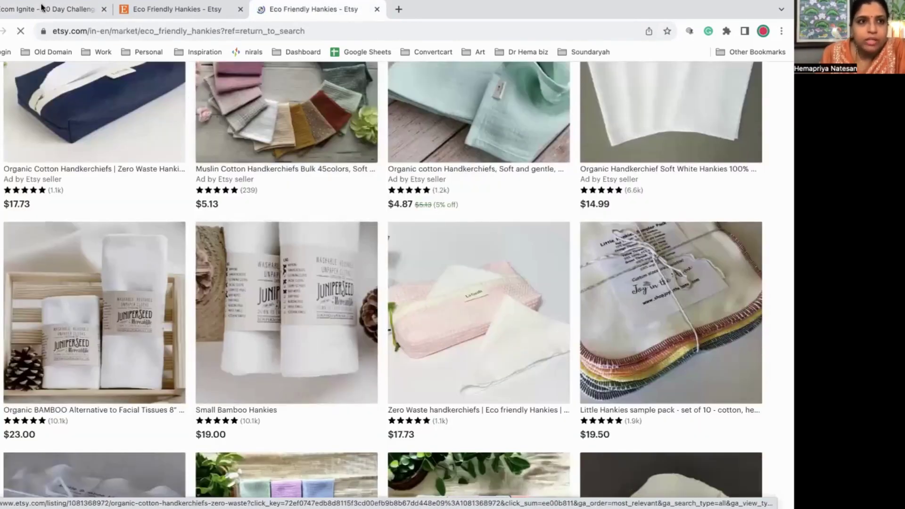
mouse_move(35, 36)
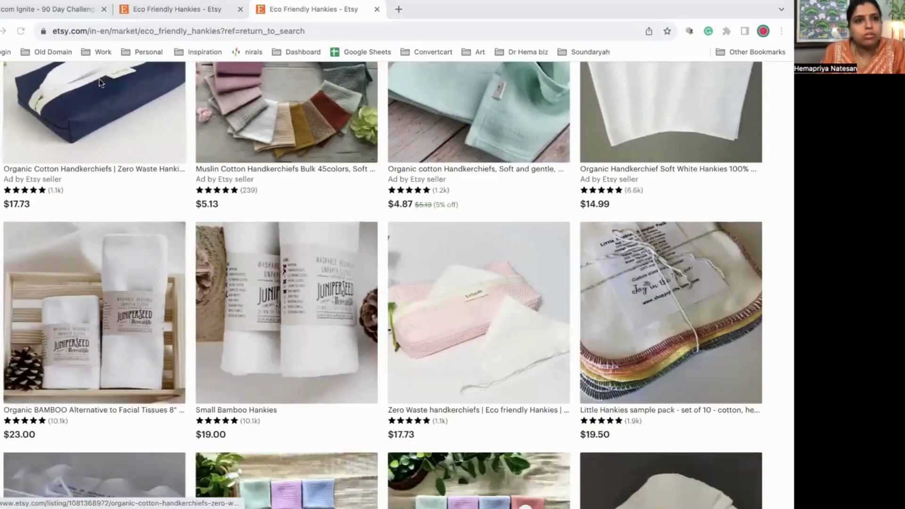
- Switch back to the spreadsheet and add "carryable hanky pouch" below "reusable cotton tissues with dispenser box" in column A
click(47, 10)
click(65, 361)
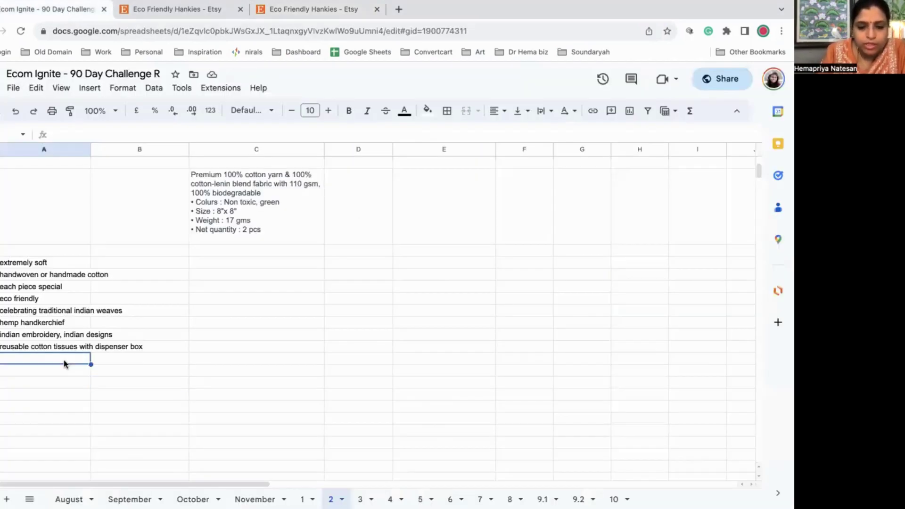
text(carryable han)
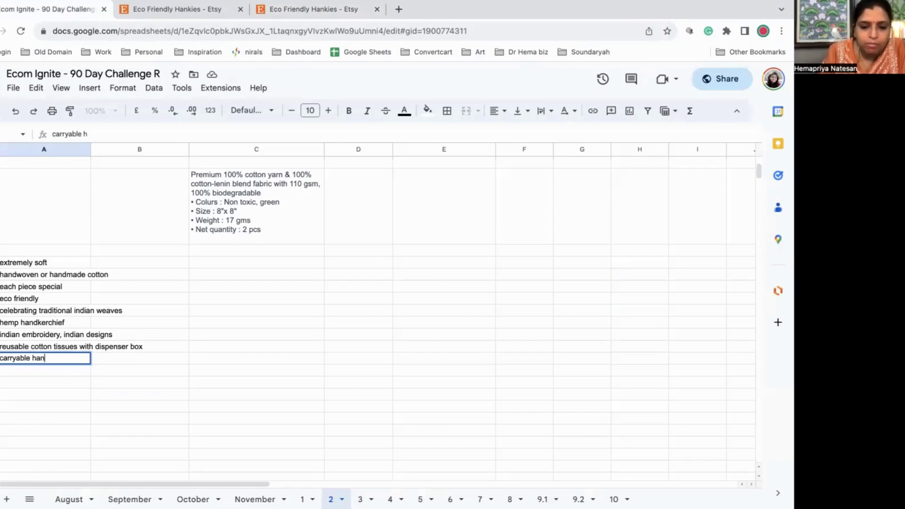
text(ky pouch)
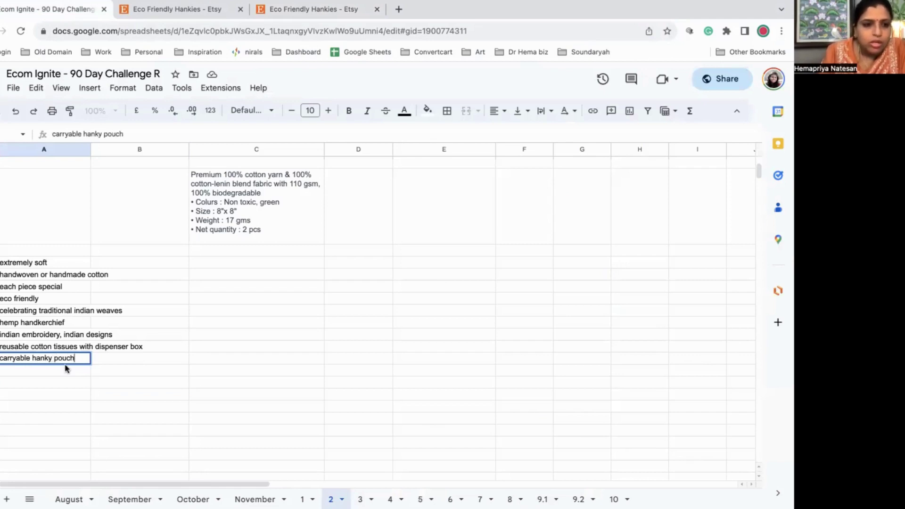
click(64, 374)
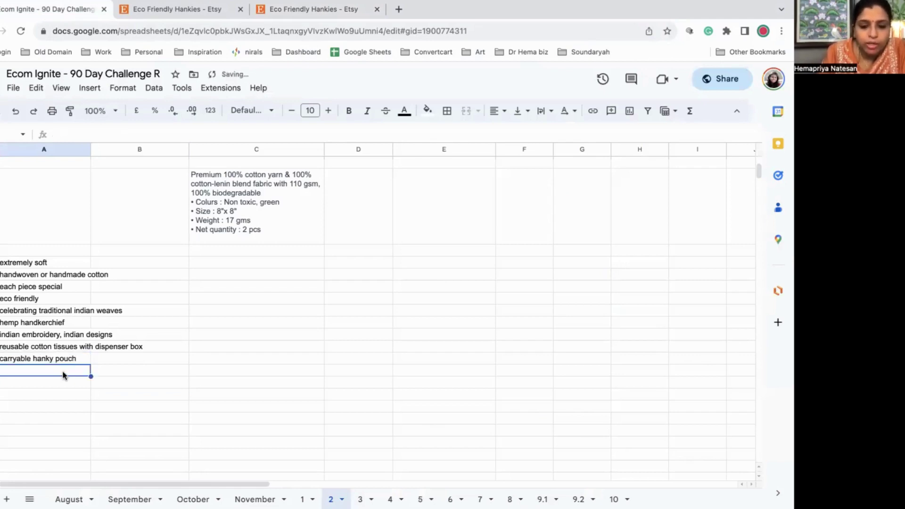
text(hanky)
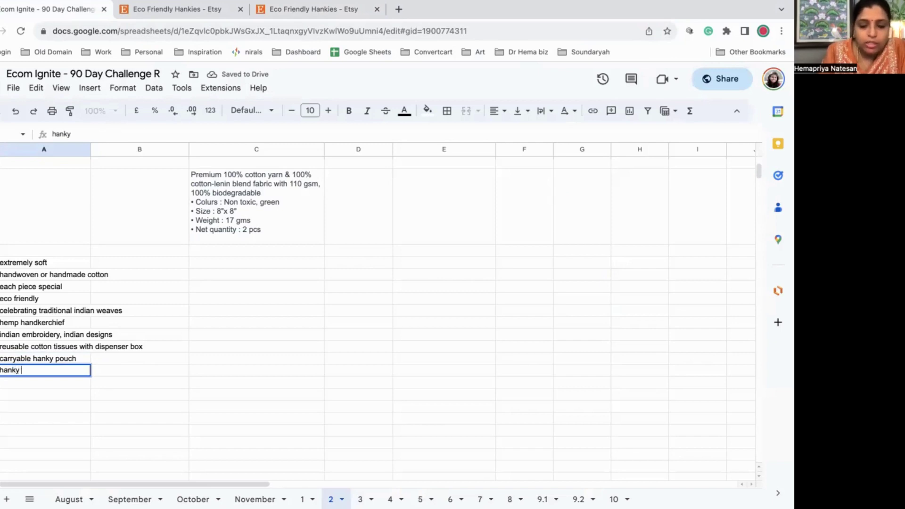
text( disposal)
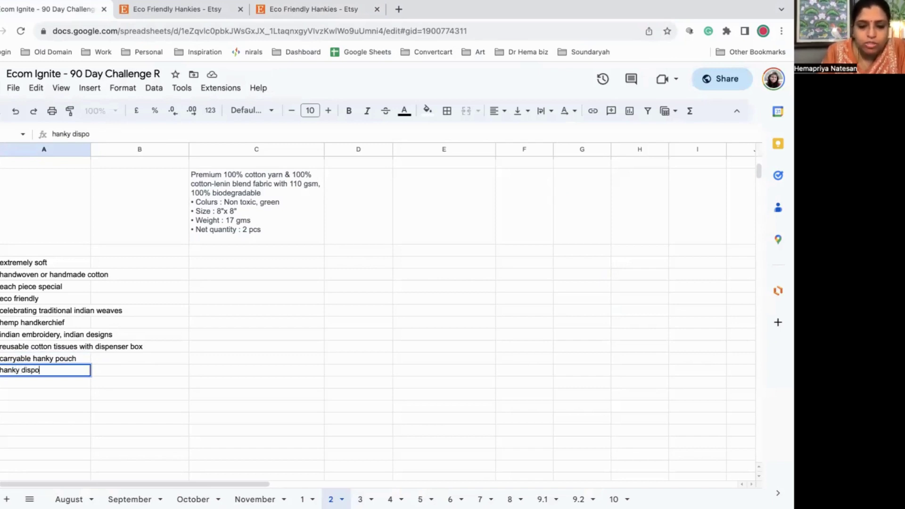
key(BackSpace)
key(BackSpace)
key(BackSpace)
key(BackSpace)
key(BackSpace)
key(BackSpace)
key(BackSpace)
key(BackSpace)
key(BackSpace)
key(BackSpace)
key(BackSpace)
key(BackSpace)
key(BackSpace)
key(BackSpace)
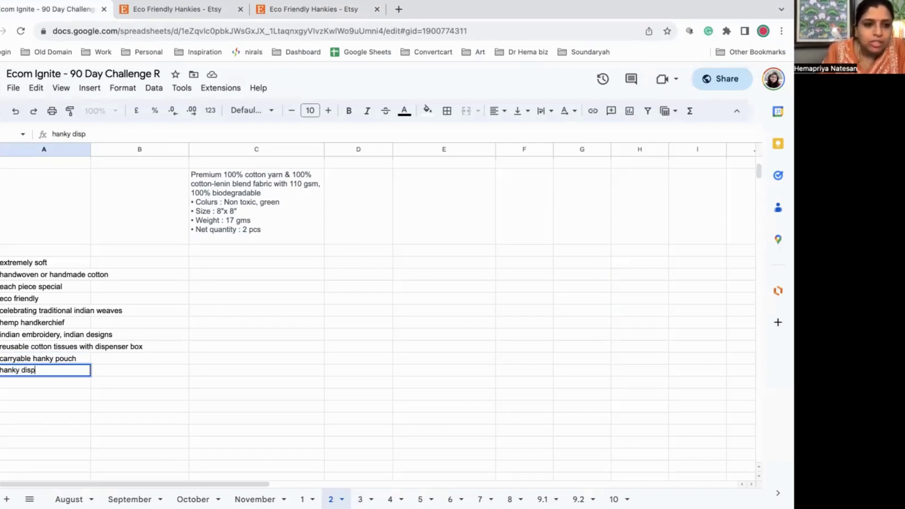
- Enter "used hanky storage pouch" in the column A cell below "carryable hanky pouch"
text(u)
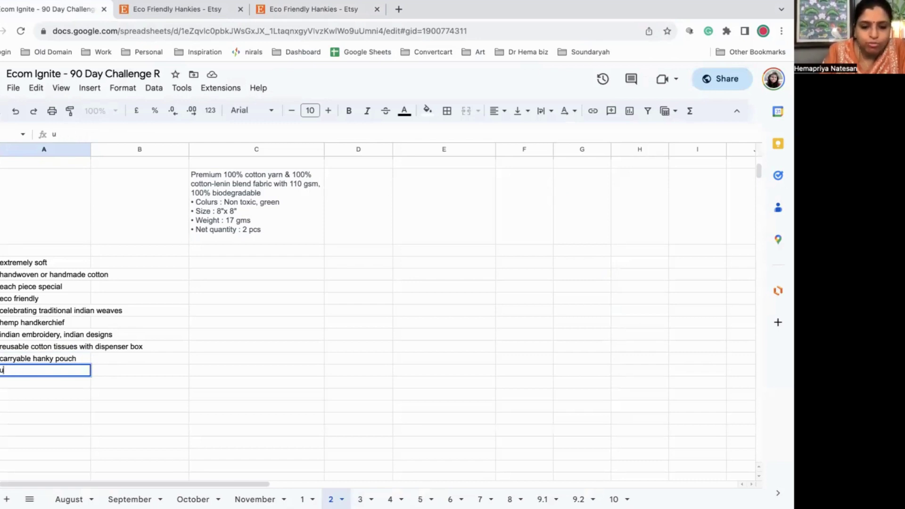
text(sed hanky )
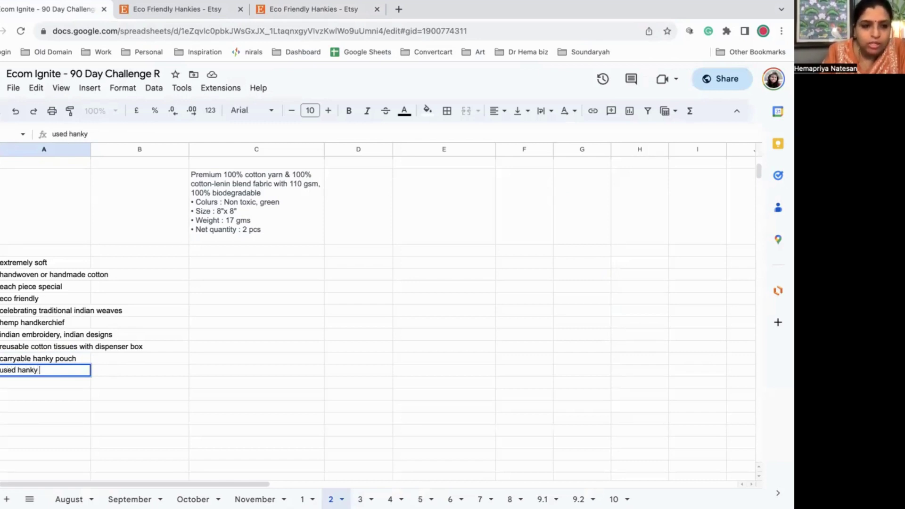
text(storage)
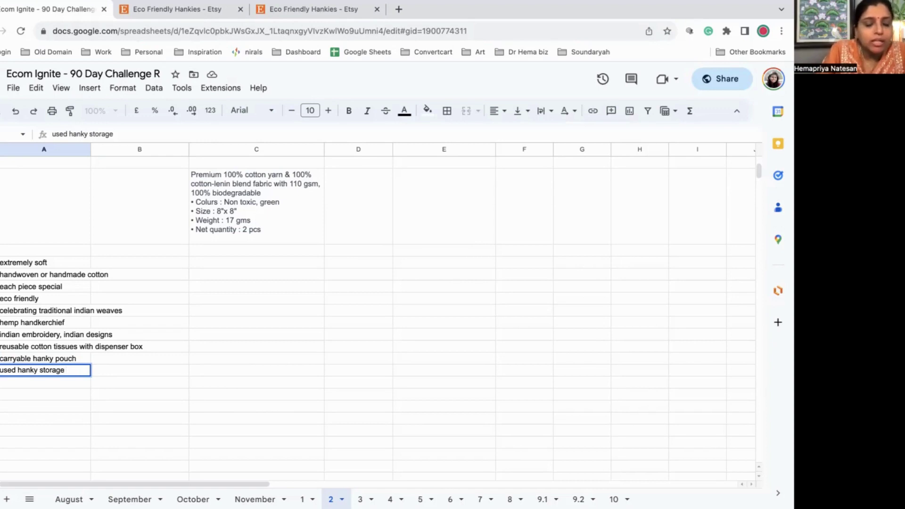
text(pocu)
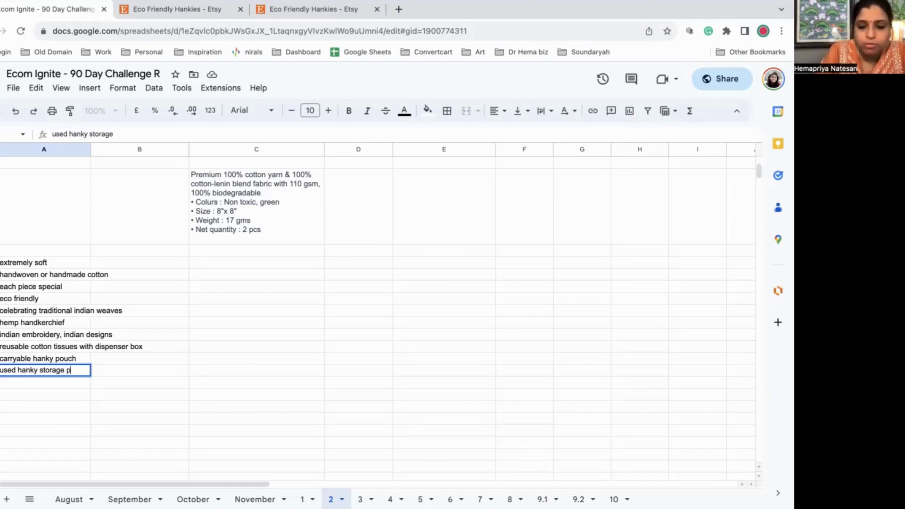
key(BackSpace)
key(BackSpace)
text(uch)
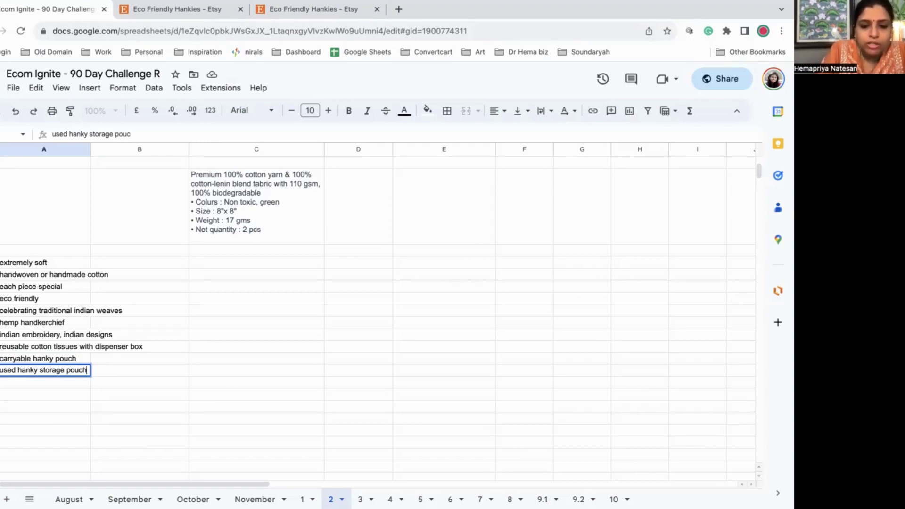
click(184, 374)
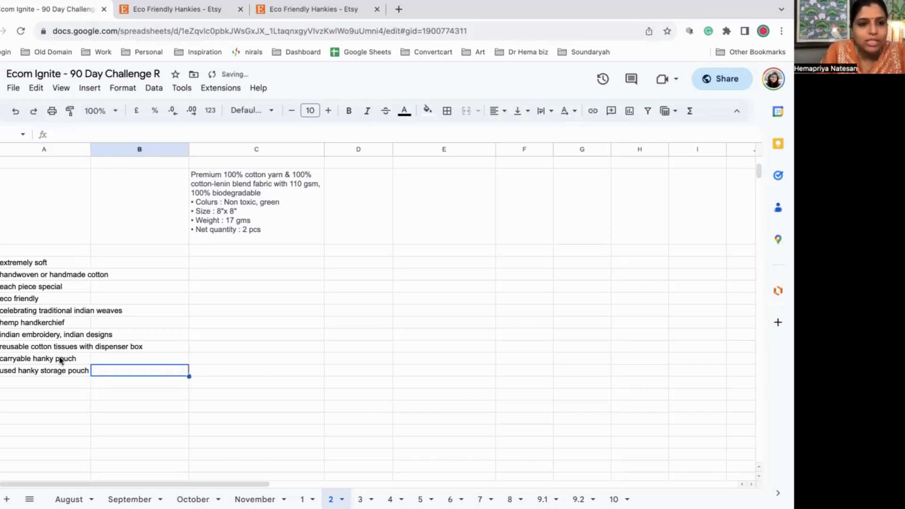
- Highlight the "carryable hanky pouch" and "used hanky storage pouch" cells with a fill color
drag(60, 360, 62, 372)
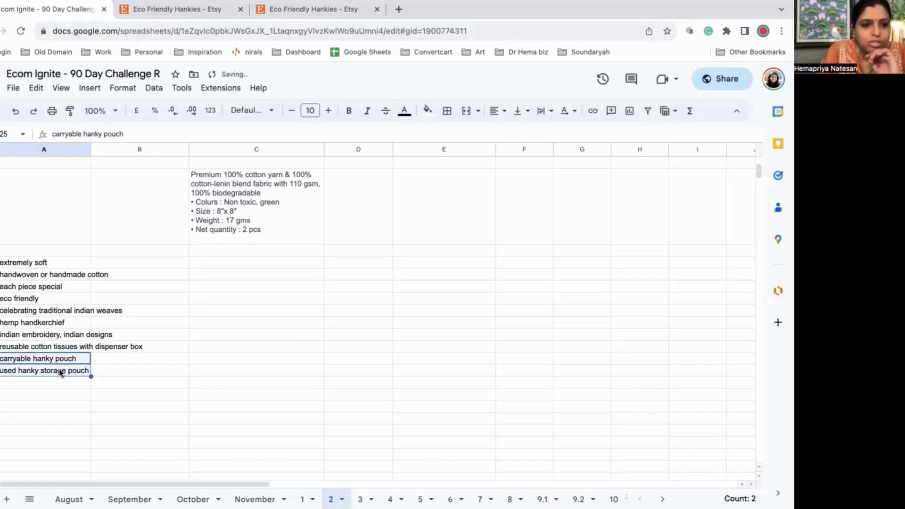
click(427, 111)
click(481, 163)
click(150, 357)
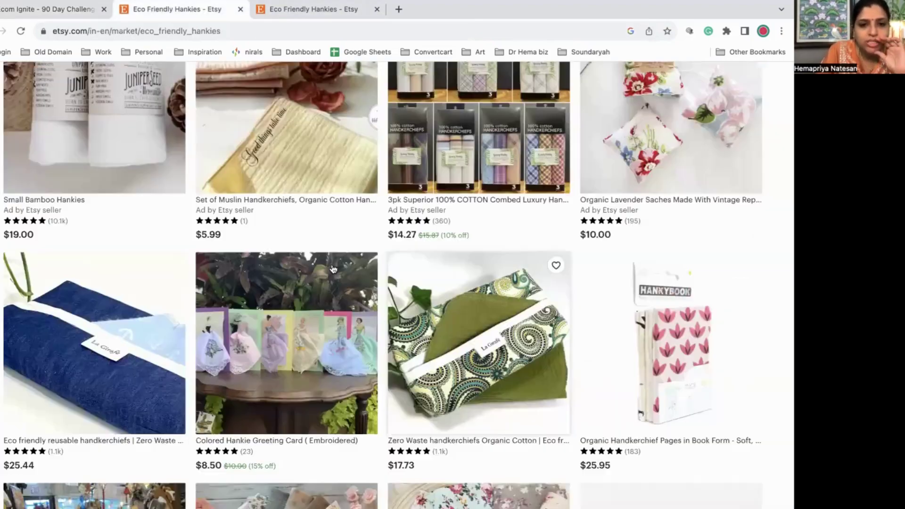
- Switch to the first Etsy results tab and examine the remaining page 1 hankies for designs, packaging and materials
click(179, 10)
scroll(409, 379, down, 4)
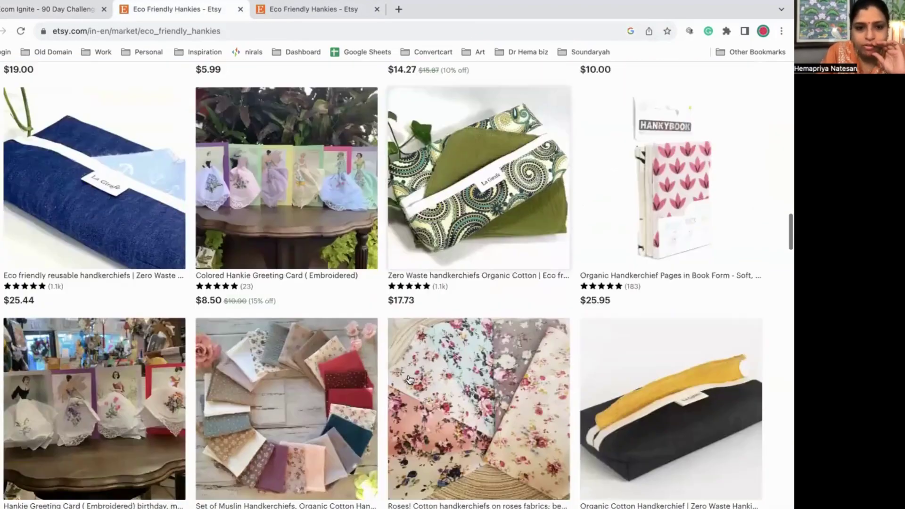
scroll(408, 380, down, 3)
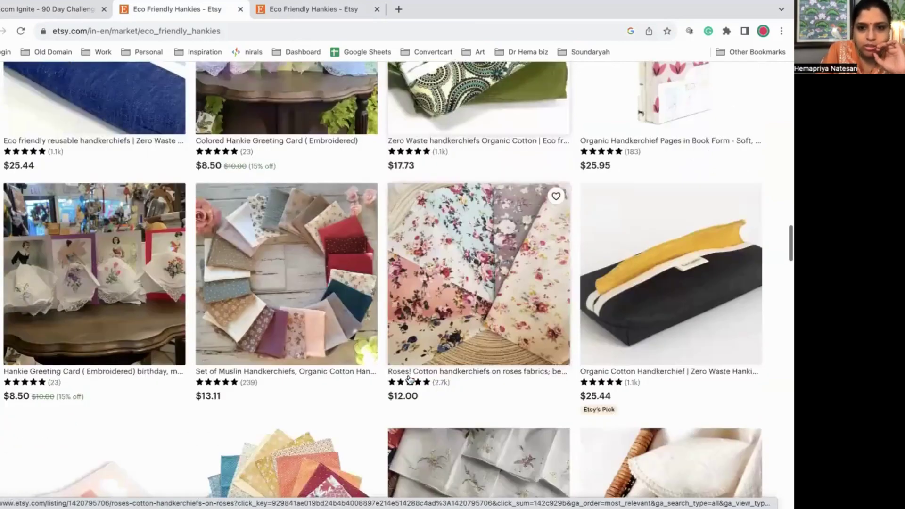
scroll(409, 374, down, 2)
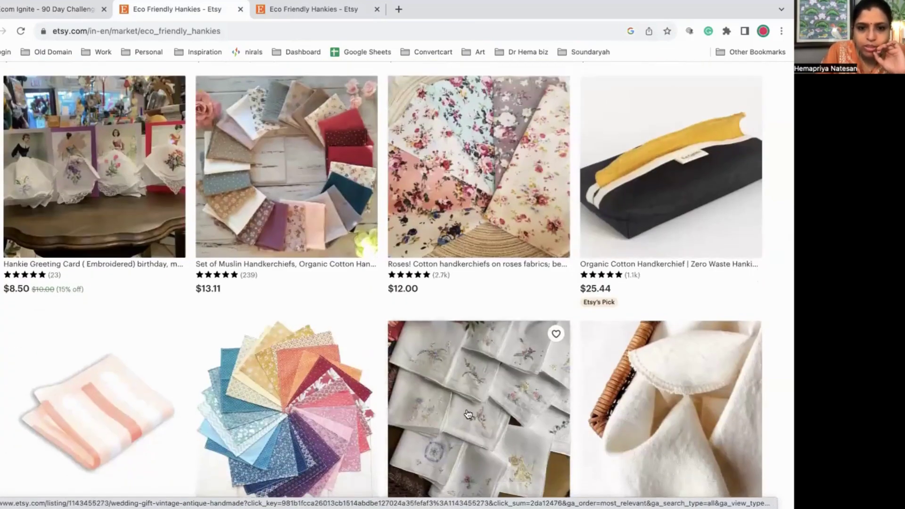
scroll(480, 311, down, 3)
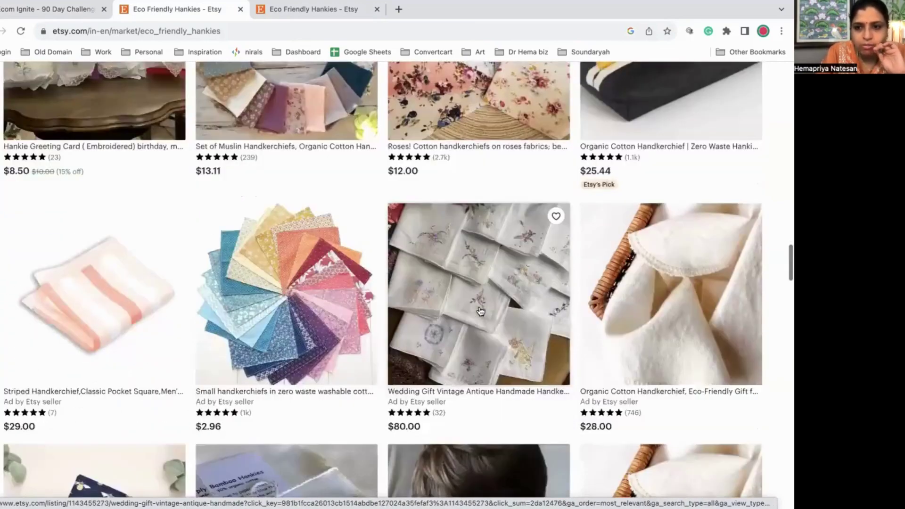
scroll(480, 311, down, 4)
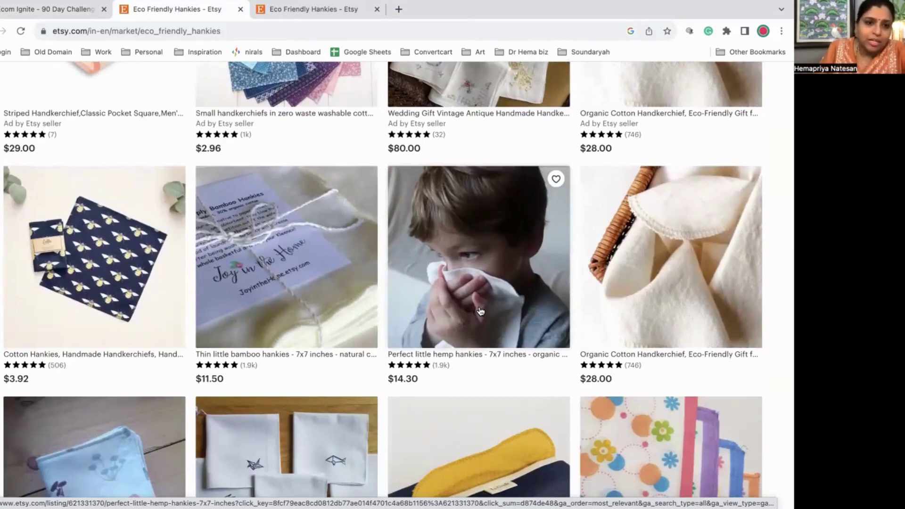
scroll(480, 311, down, 3)
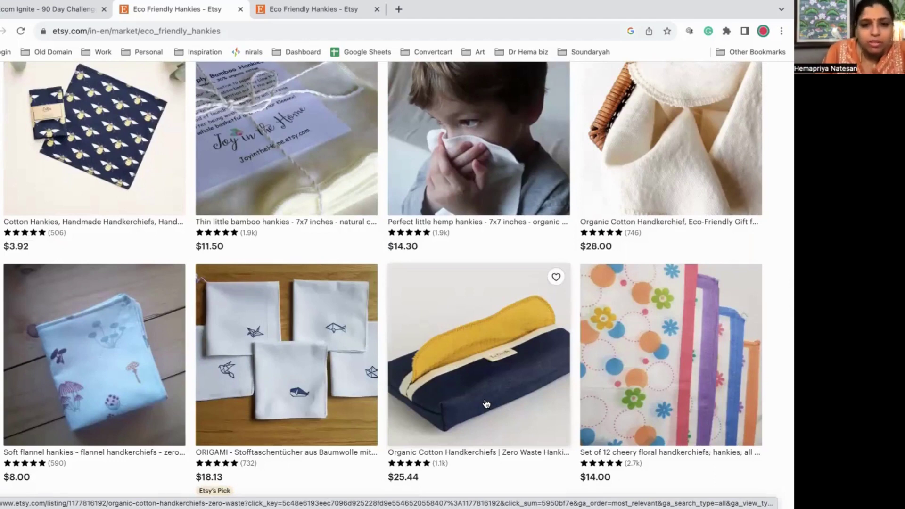
scroll(475, 438, down, 5)
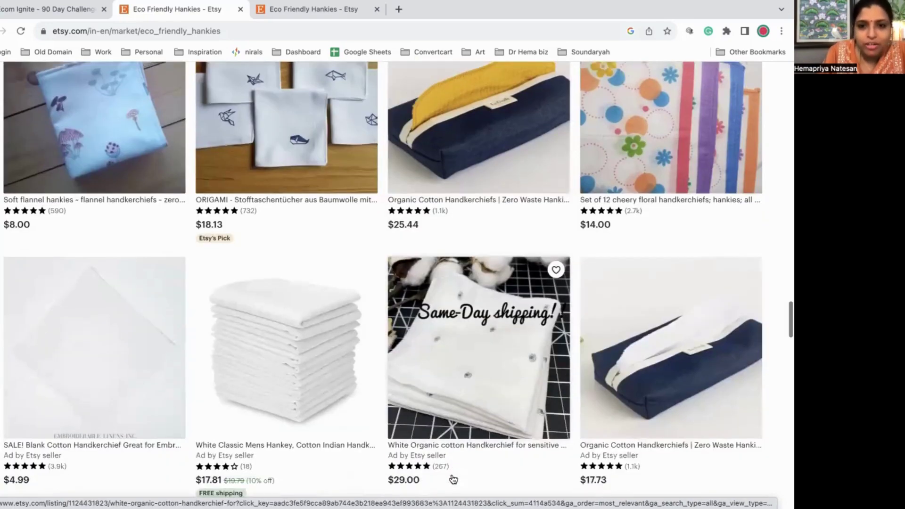
scroll(453, 479, down, 5)
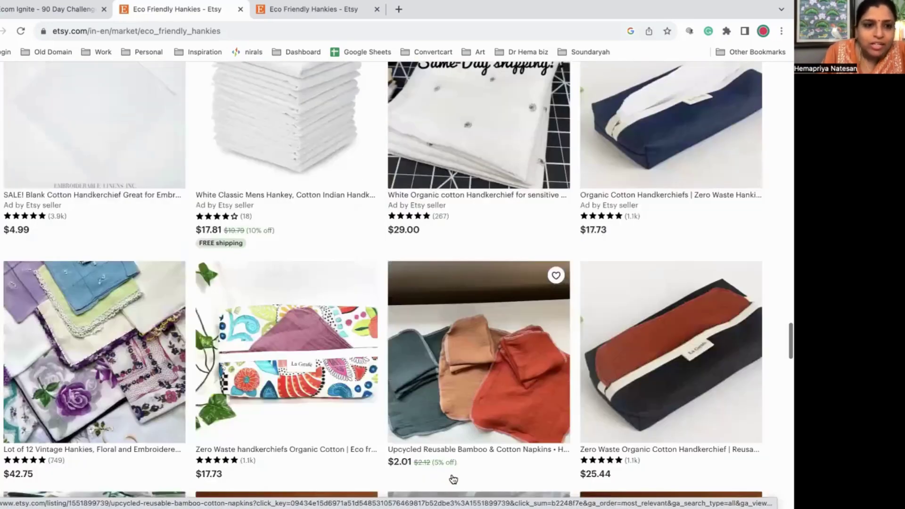
scroll(454, 480, down, 5)
scroll(453, 479, down, 3)
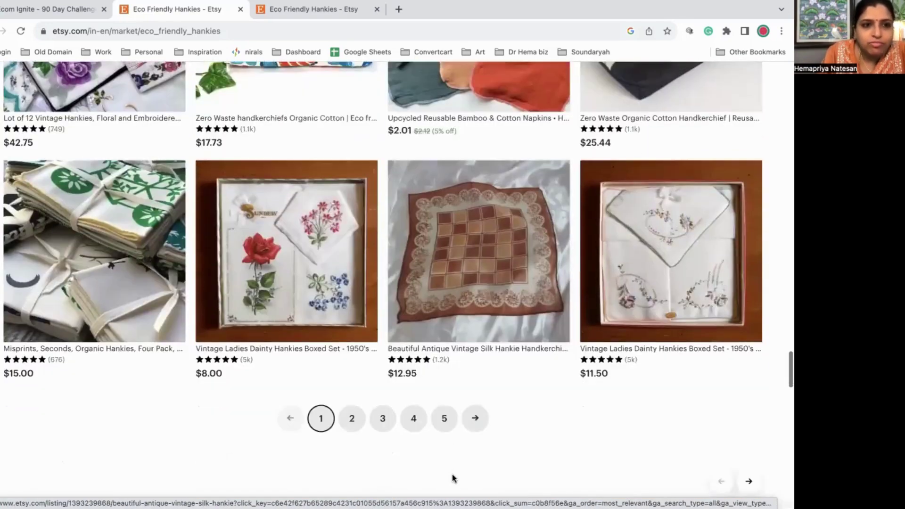
scroll(453, 479, down, 1)
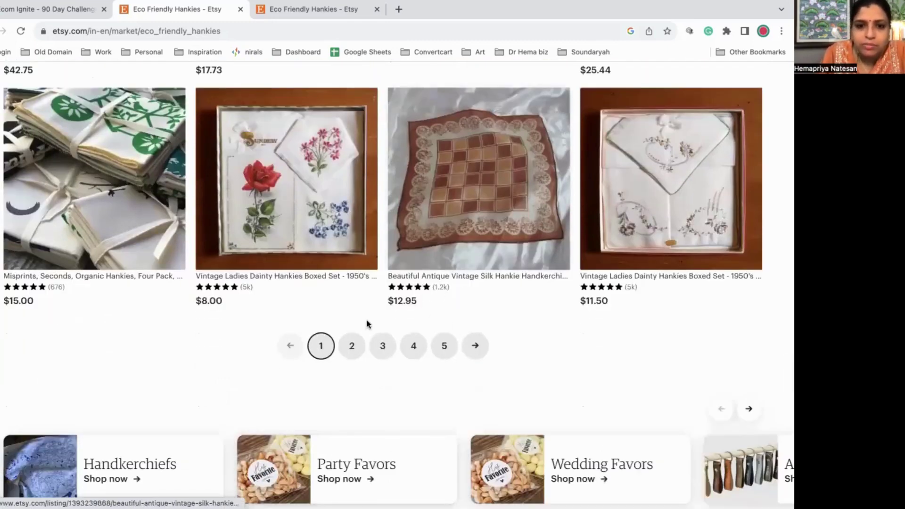
- Open page 2 of the Eco Friendly Hankies results and look through its listings for further product ideas
click(350, 352)
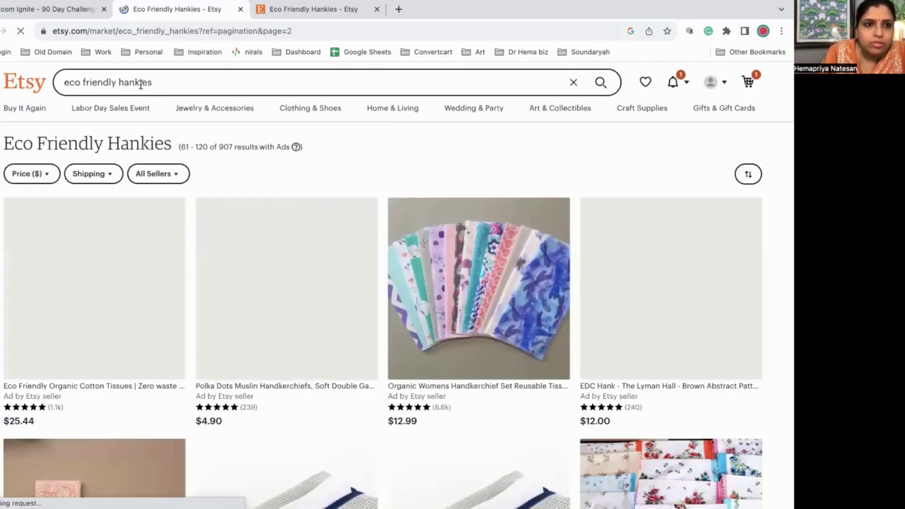
scroll(319, 353, down, 3)
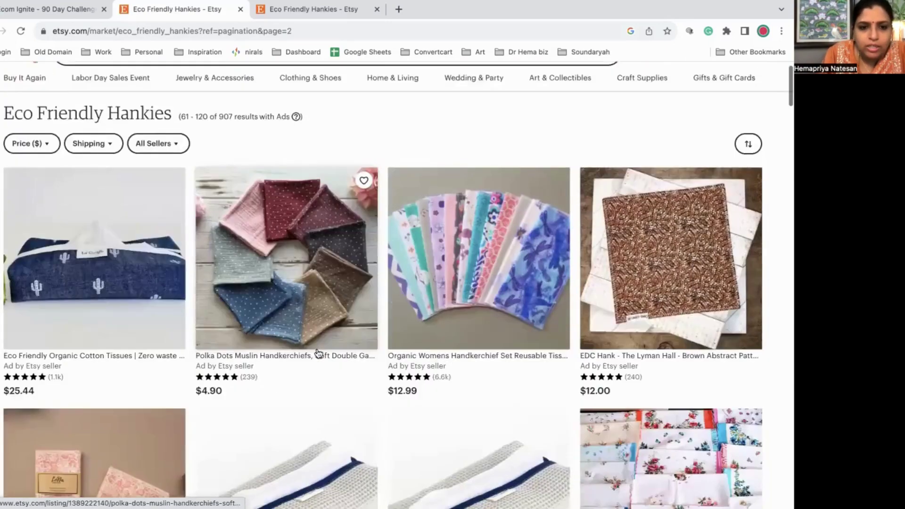
scroll(325, 377, down, 3)
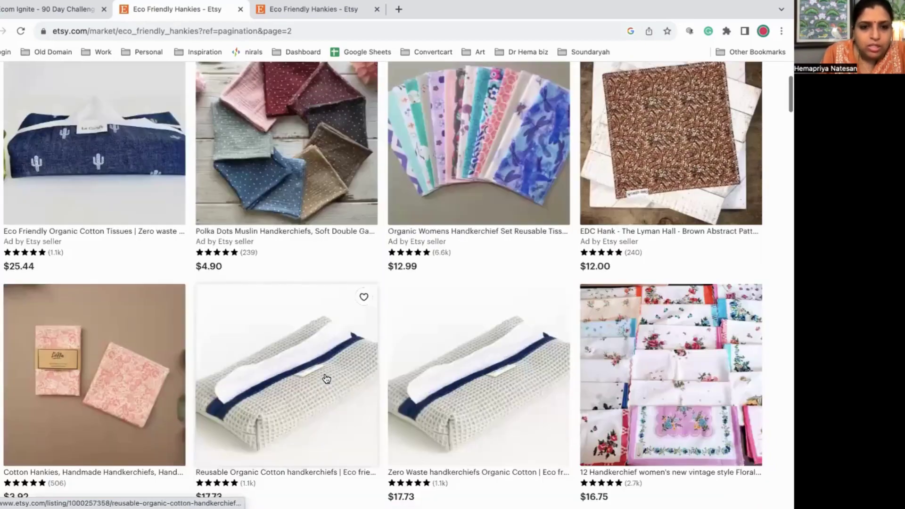
scroll(326, 379, down, 3)
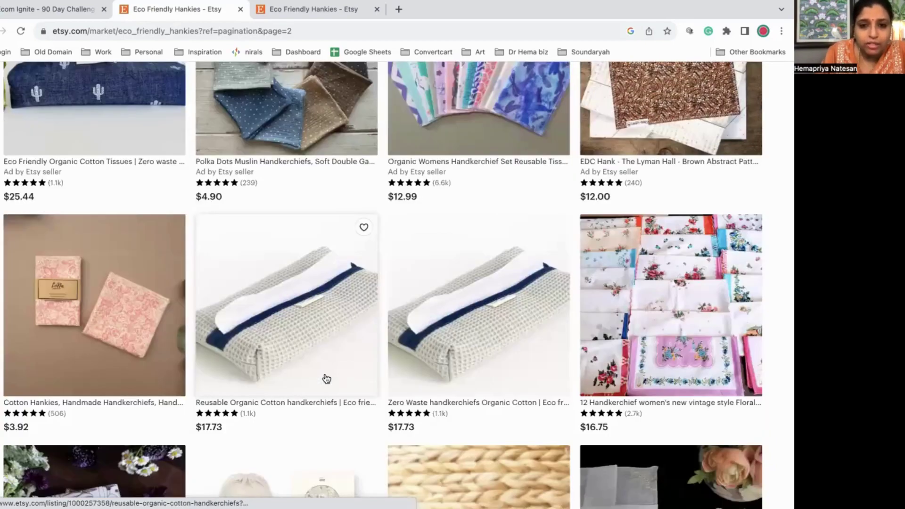
scroll(326, 378, down, 15)
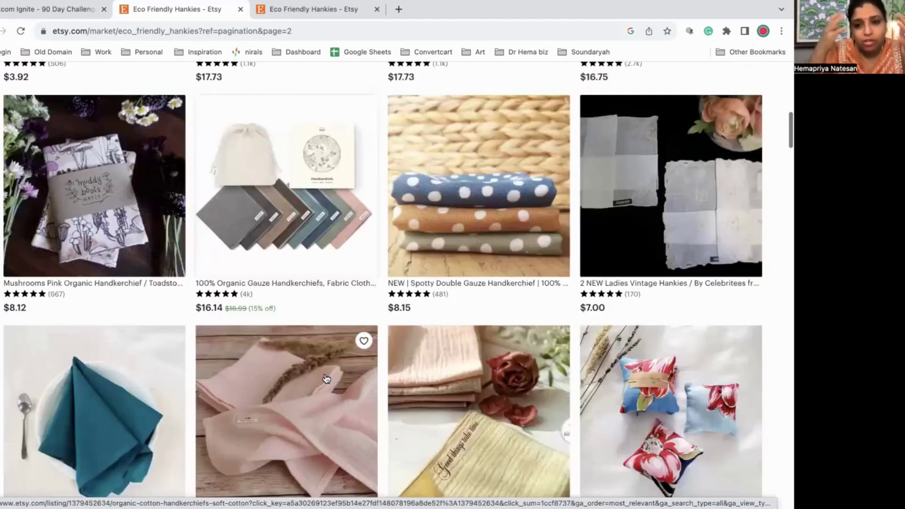
scroll(326, 378, down, 14)
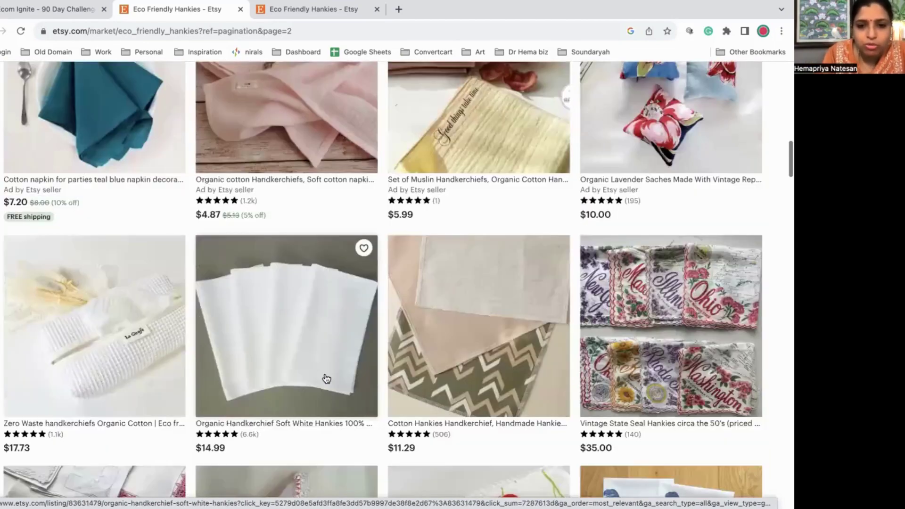
scroll(326, 378, down, 3)
scroll(326, 378, down, 6)
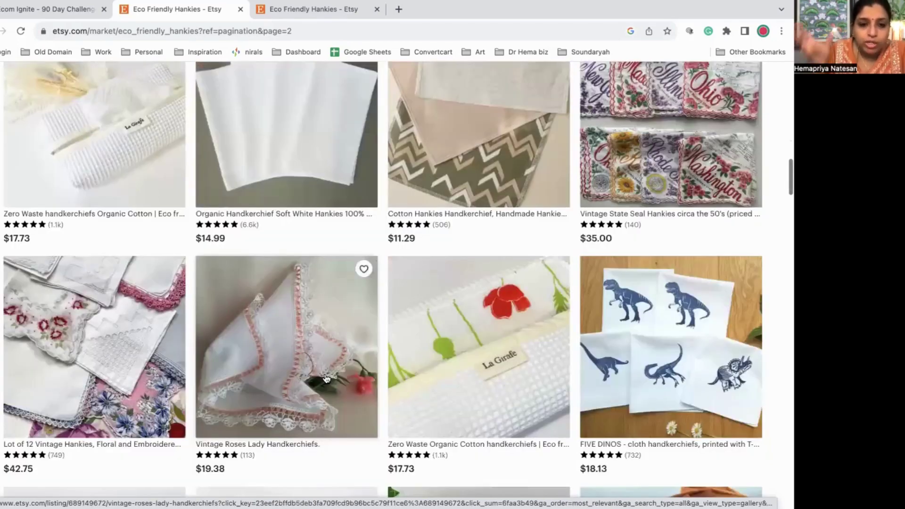
- Examine the remaining page 2 hanky listings down to the end of the results for designs, packaging and sets
scroll(326, 378, down, 7)
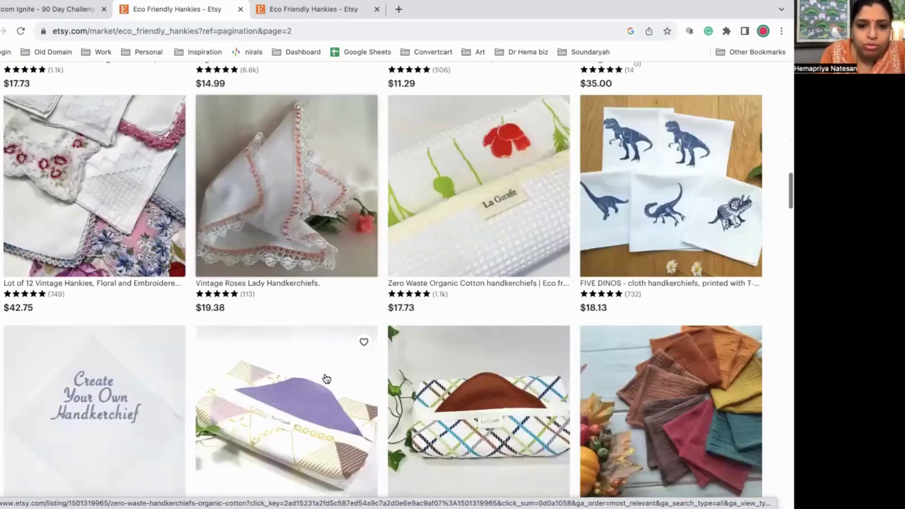
scroll(326, 379, down, 20)
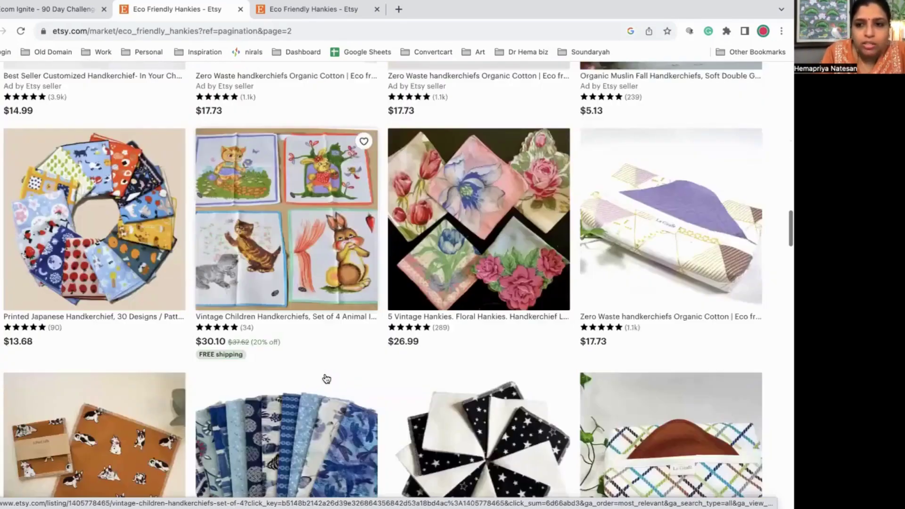
scroll(326, 378, down, 15)
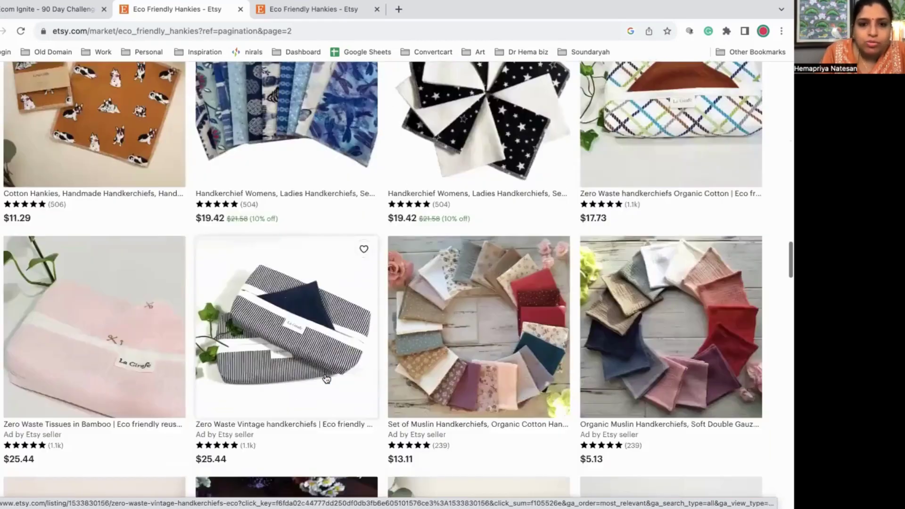
scroll(326, 378, down, 9)
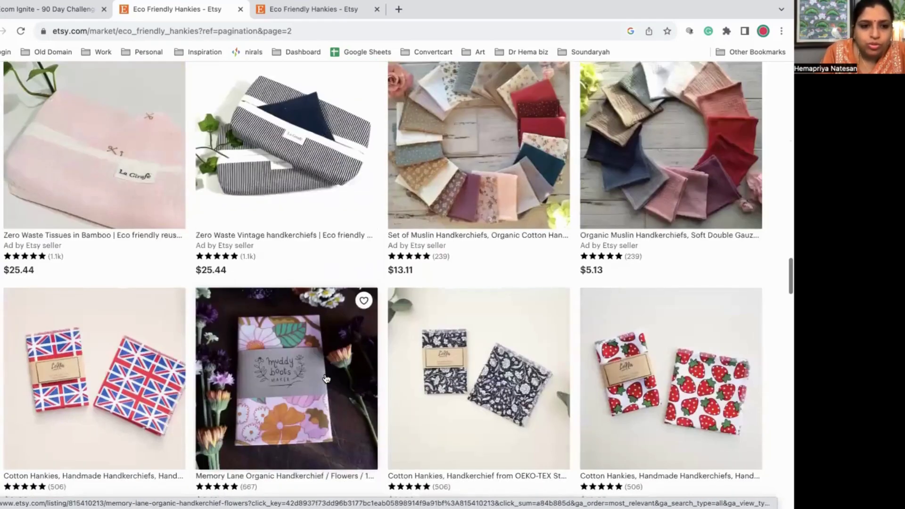
scroll(324, 378, down, 1)
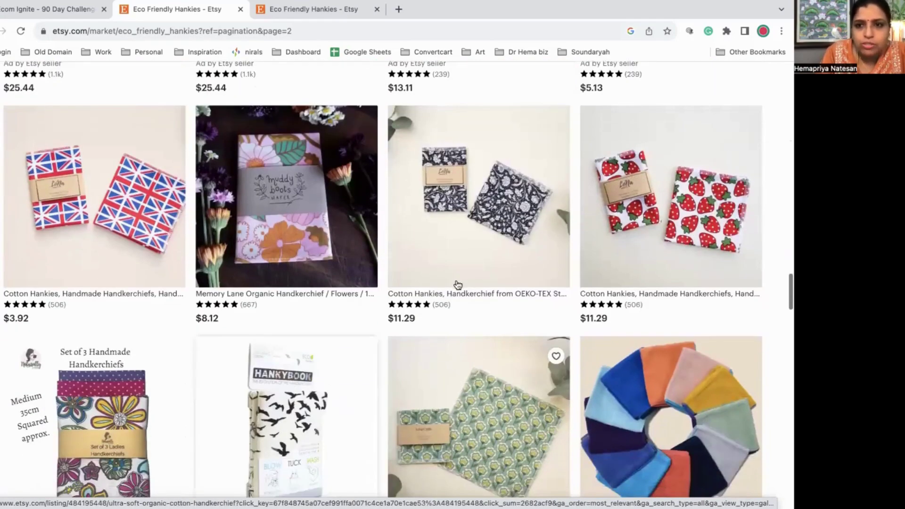
scroll(399, 427, down, 4)
scroll(399, 426, down, 7)
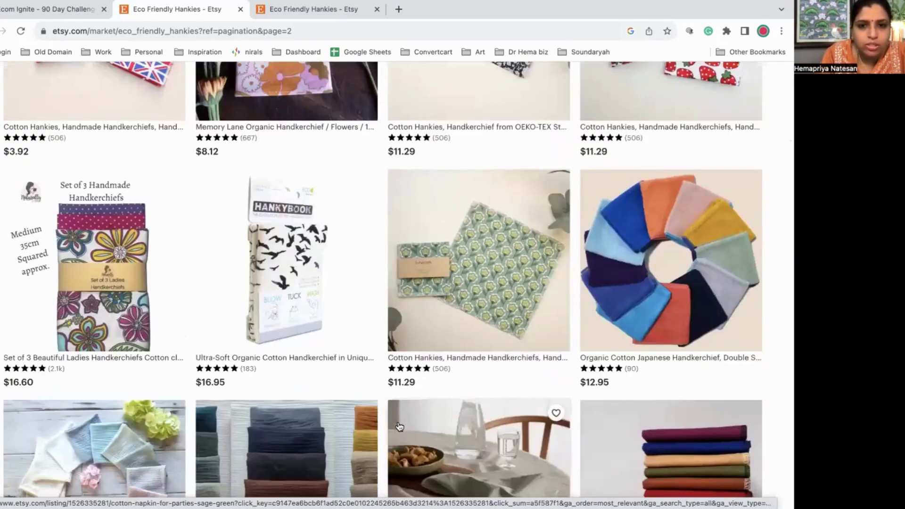
scroll(393, 405, down, 11)
scroll(390, 398, down, 4)
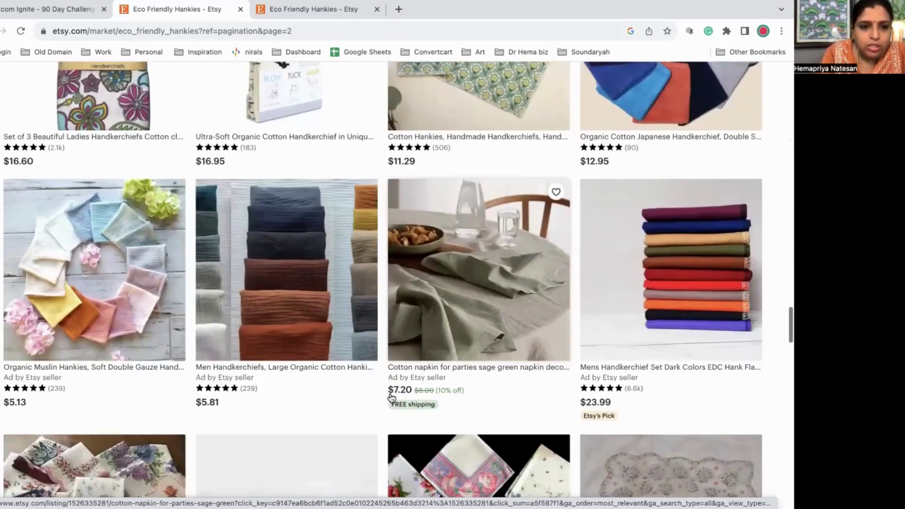
scroll(437, 404, down, 9)
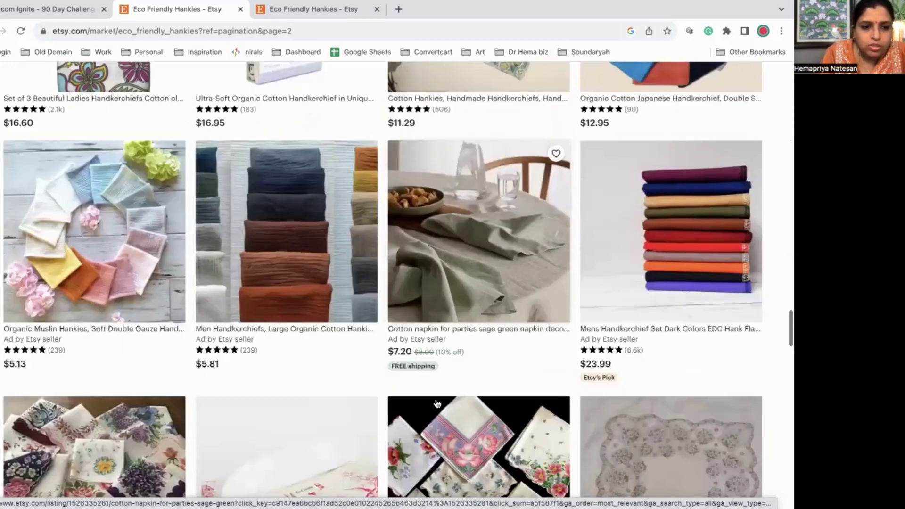
scroll(437, 403, down, 20)
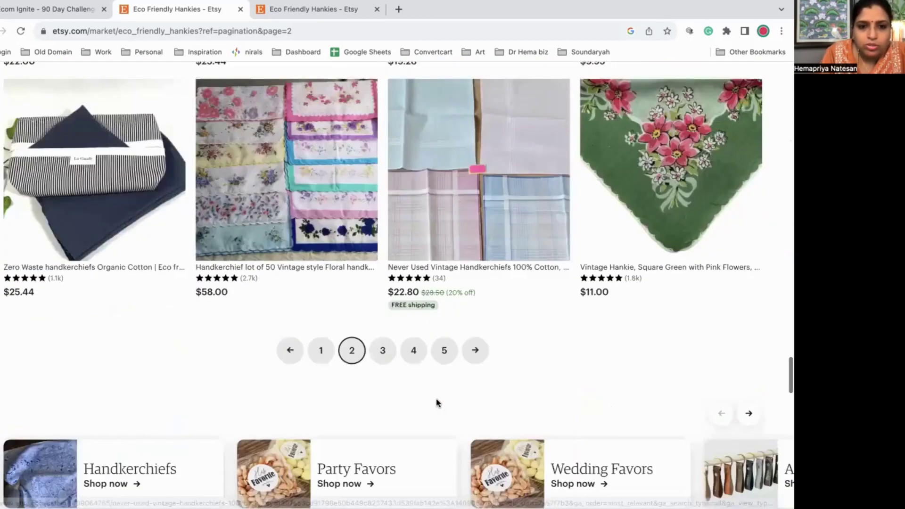
scroll(436, 402, down, 6)
- Go to page 3 of the Eco Friendly Hankies results and open the Indian Block Print Soft Cloth Cotton handkerchief listing
click(384, 231)
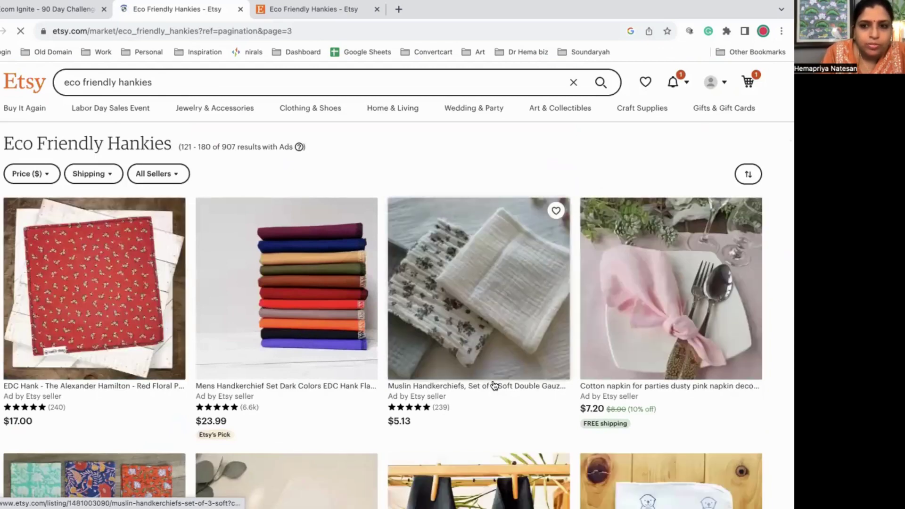
scroll(492, 385, down, 10)
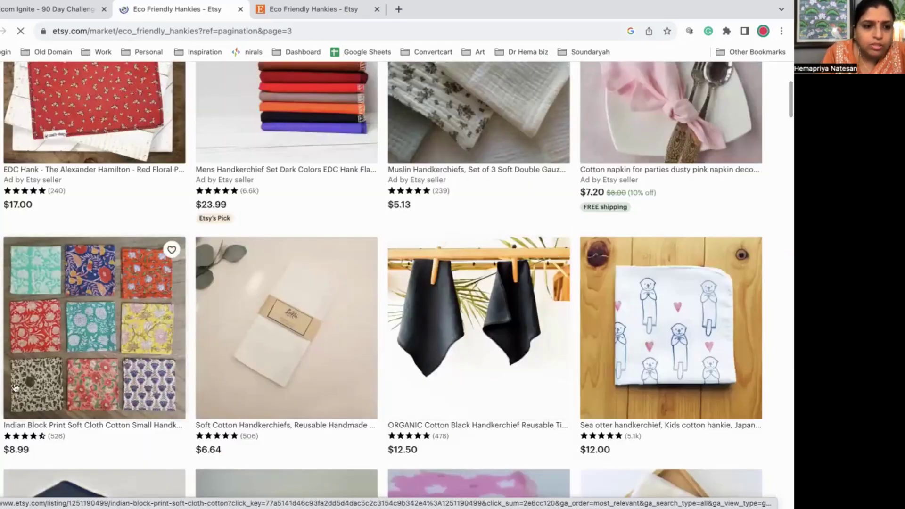
click(74, 336)
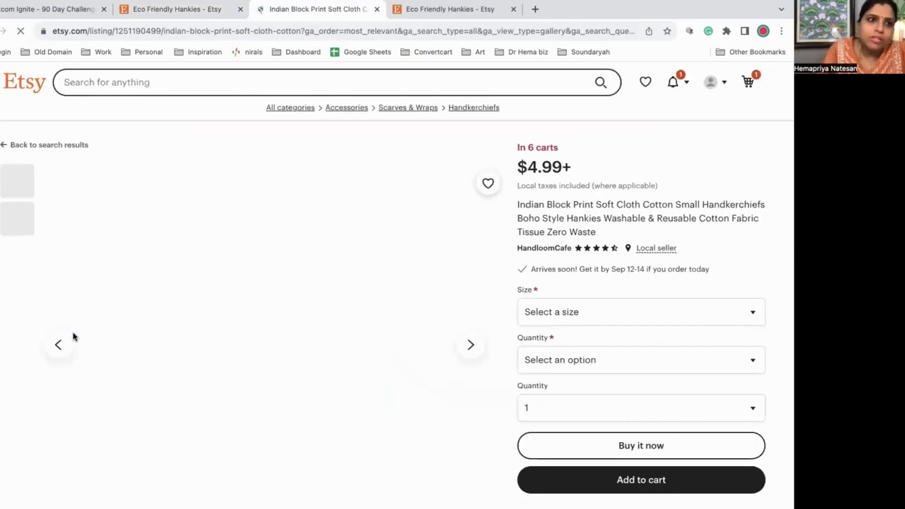
- In the 90 Day Challenge spreadsheet, enter "one traitional weave or embrodiery from each state of india" in column A below "used hanky storage pouch"
click(48, 9)
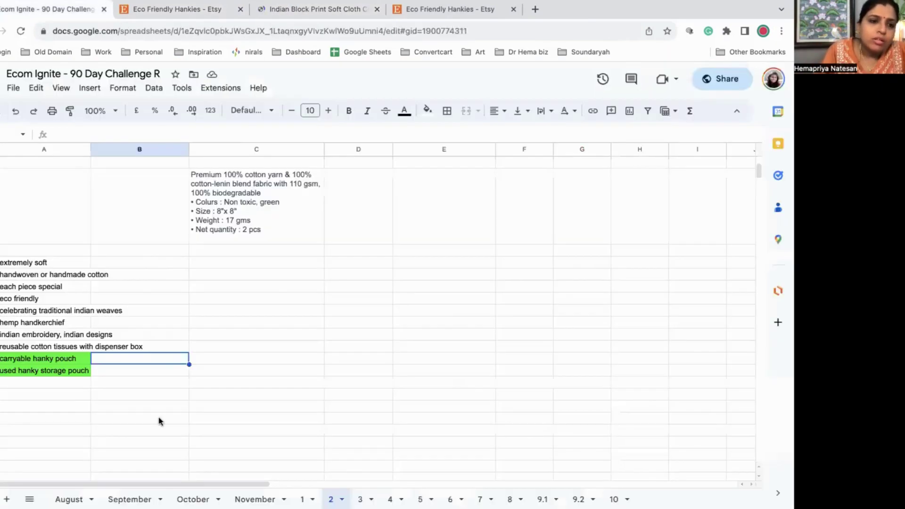
click(48, 385)
text(e)
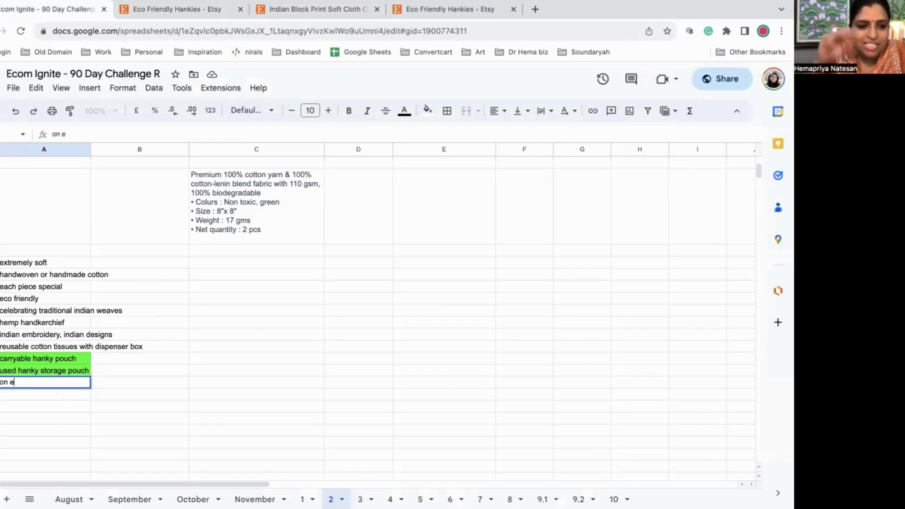
key(BackSpace)
key(BackSpace)
text(e )
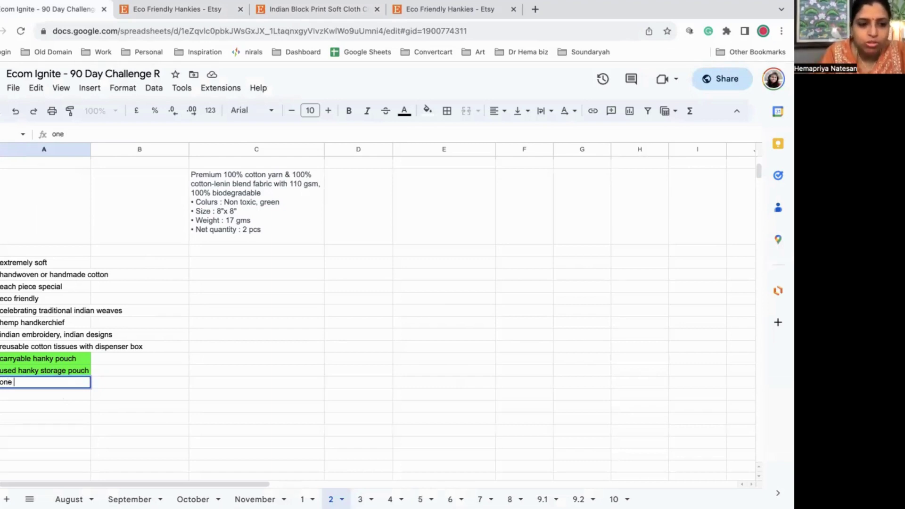
text(traitional)
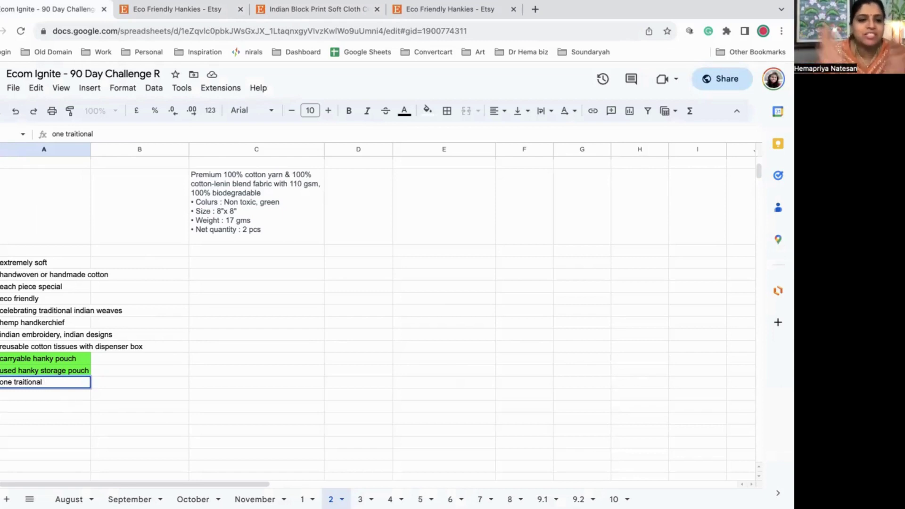
text(we)
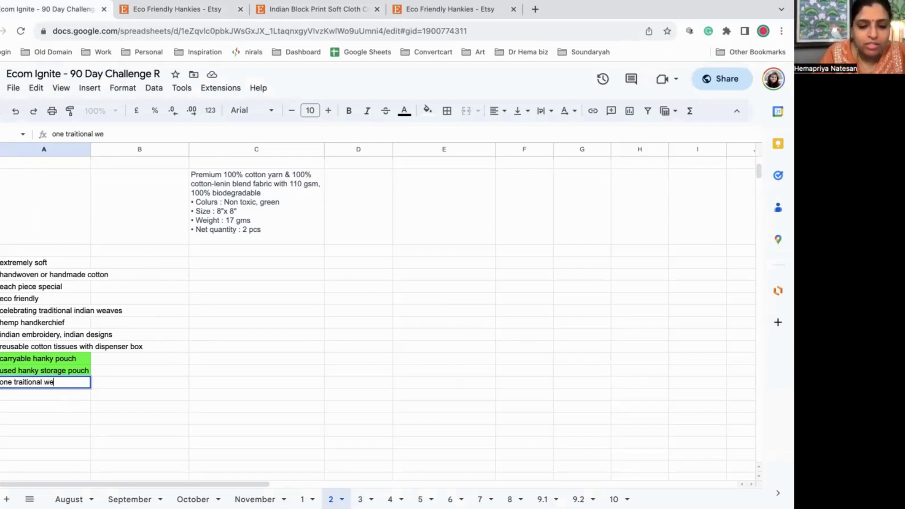
text(ave or embrod)
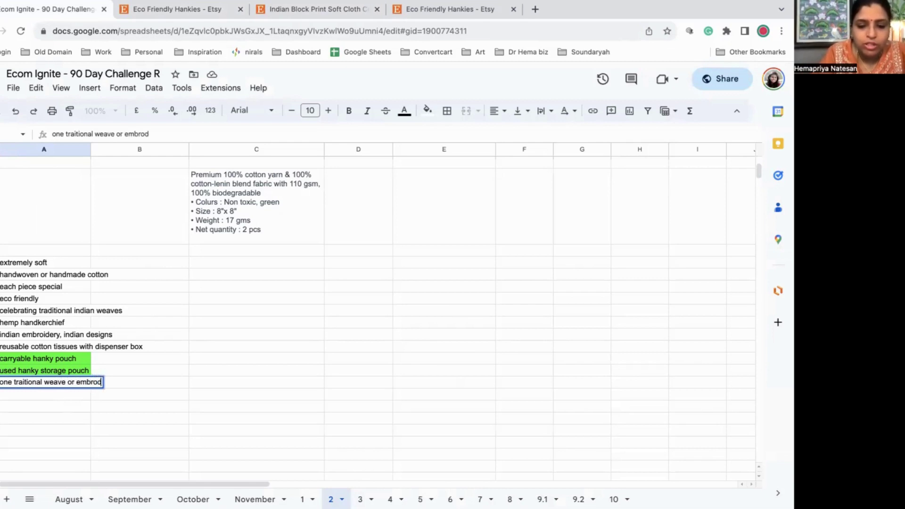
text(iery from each state)
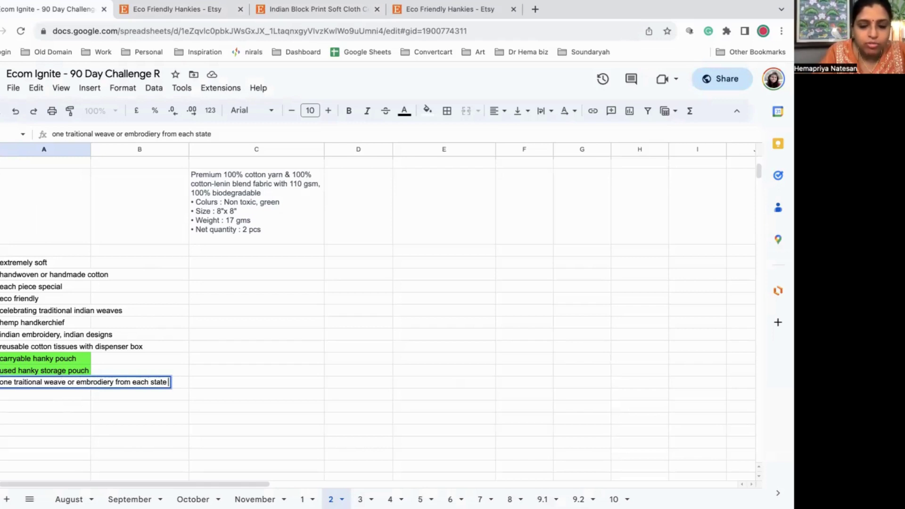
text( of india)
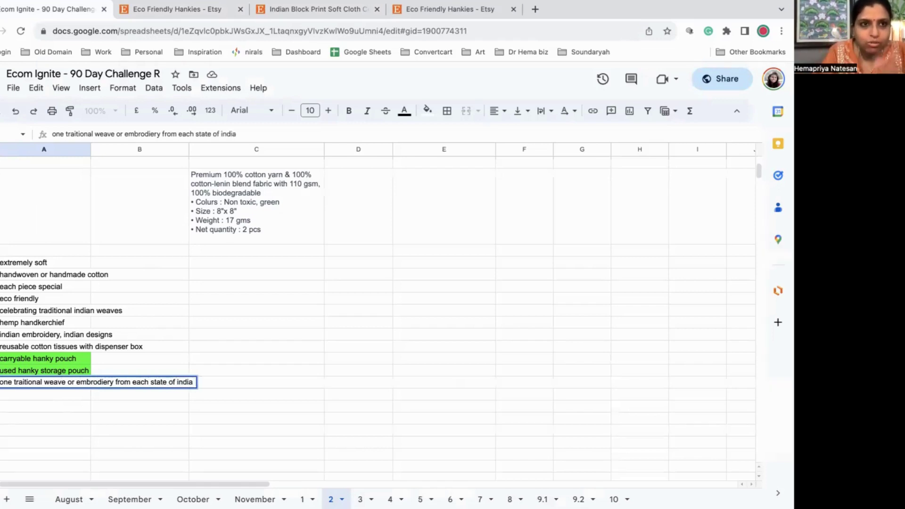
click(104, 418)
- Highlight the cell about one traditional weave or embroidery from each state with the bright green fill color
click(61, 385)
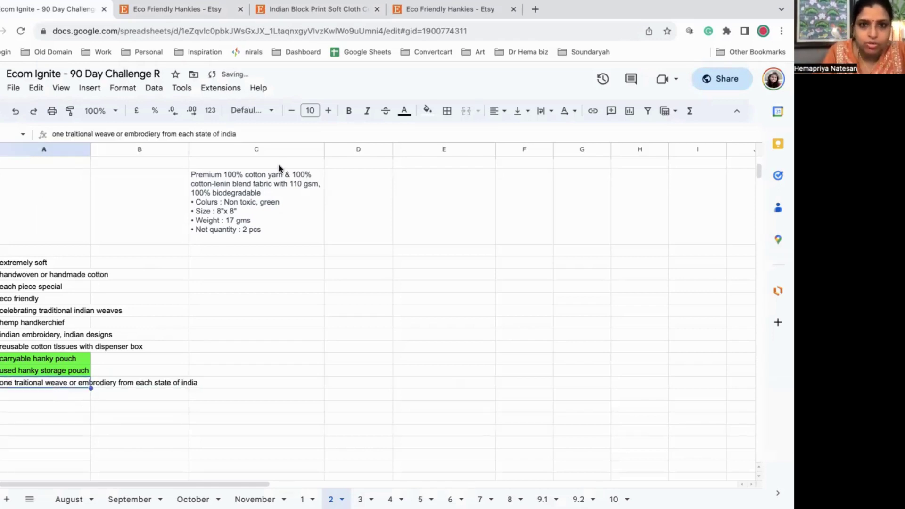
click(427, 111)
click(481, 164)
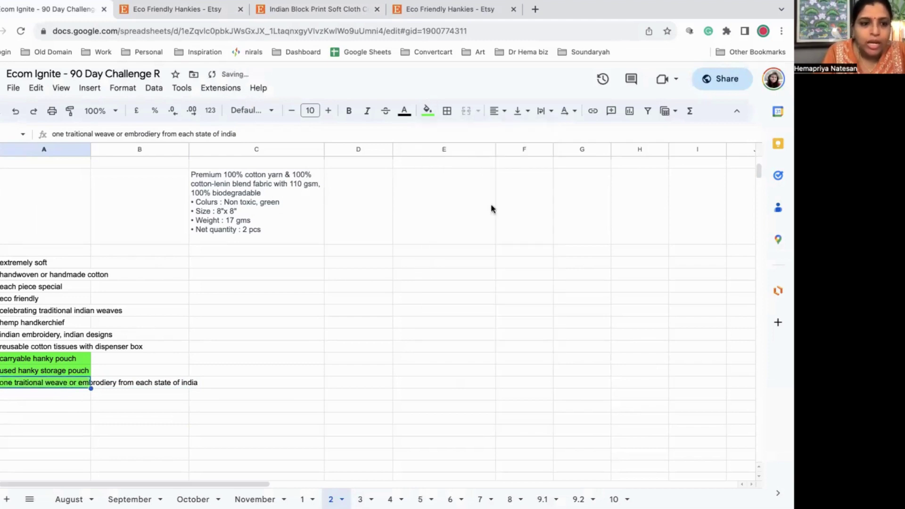
- Enter "we are saving trees" in the column A cell below the idea about weaves from each state
click(75, 398)
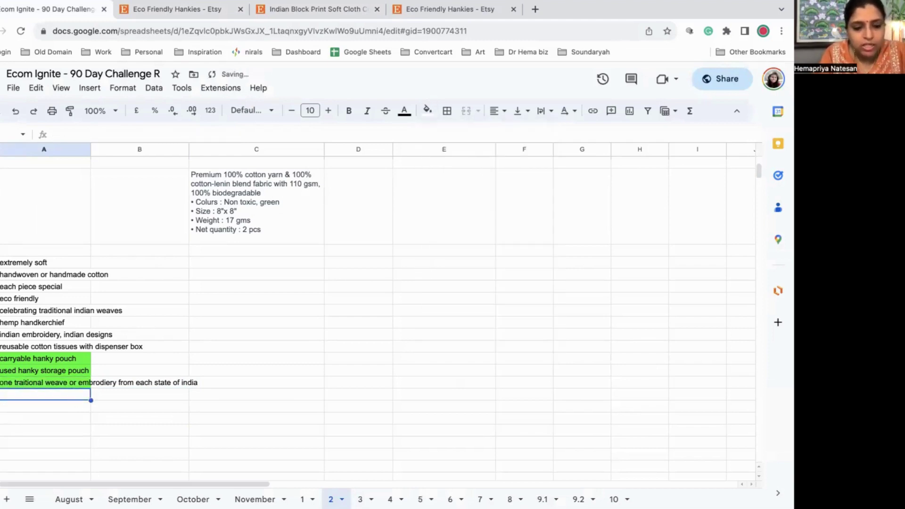
text(we are savin)
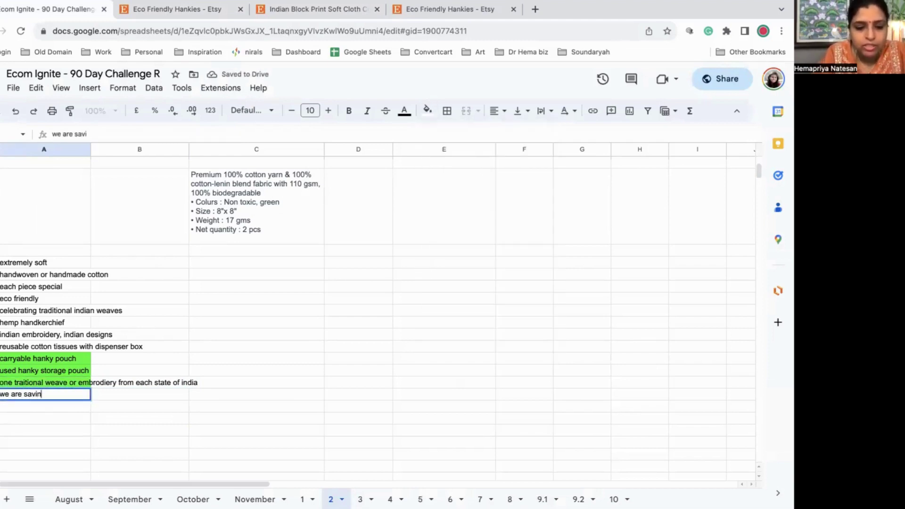
text(g trees)
click(105, 425)
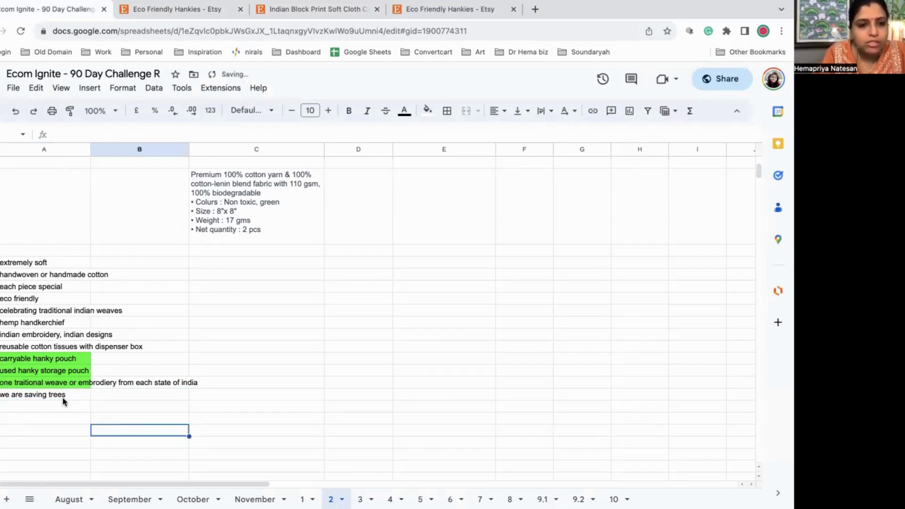
- Fill the "we are saving trees" cell with the same bright green
click(65, 399)
click(427, 111)
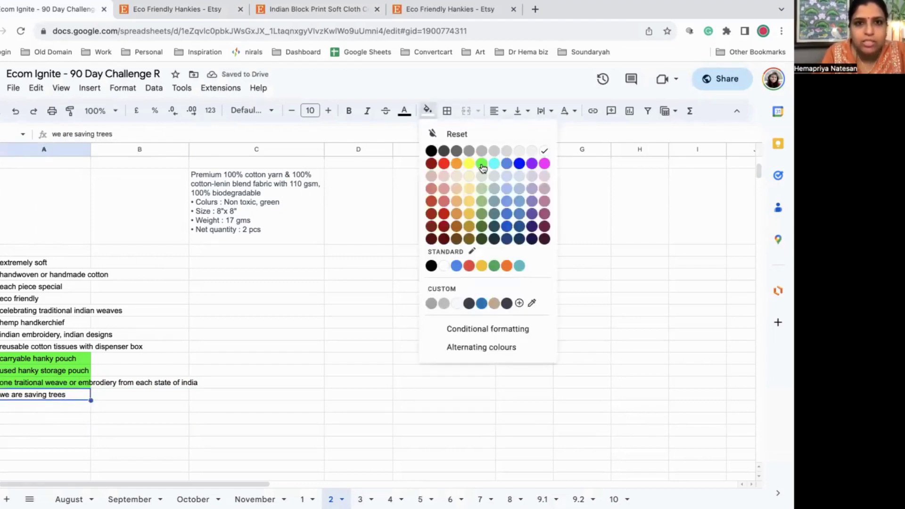
click(478, 167)
- Switch to the Indian Block Print handkerchief listing on Etsy and view its product photos, including the second one
click(290, 9)
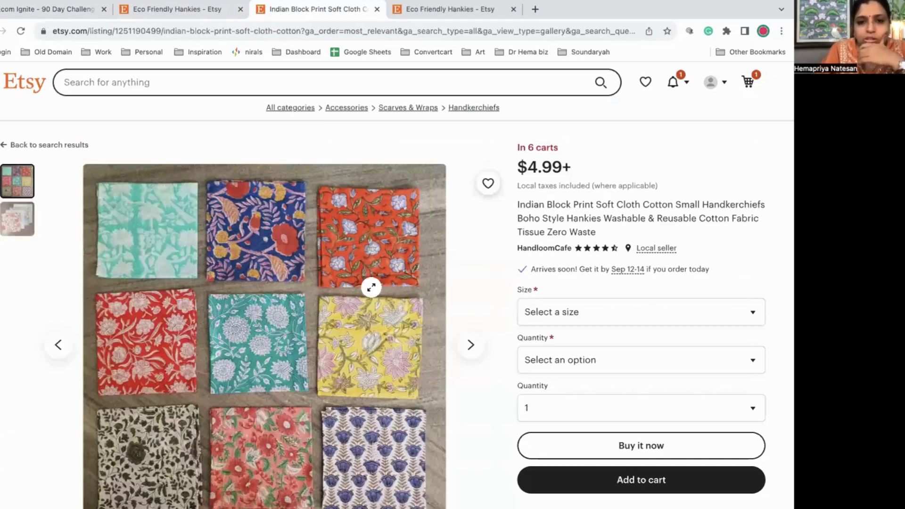
scroll(298, 287, down, 1)
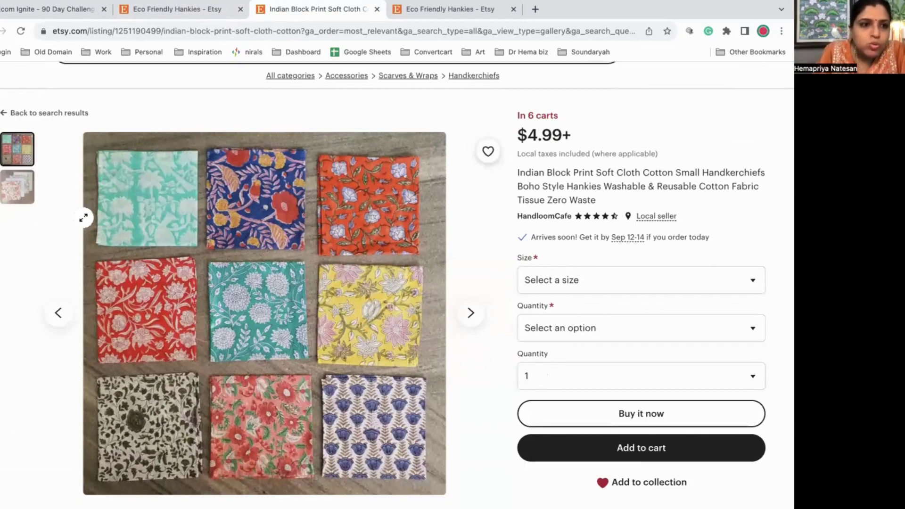
click(31, 200)
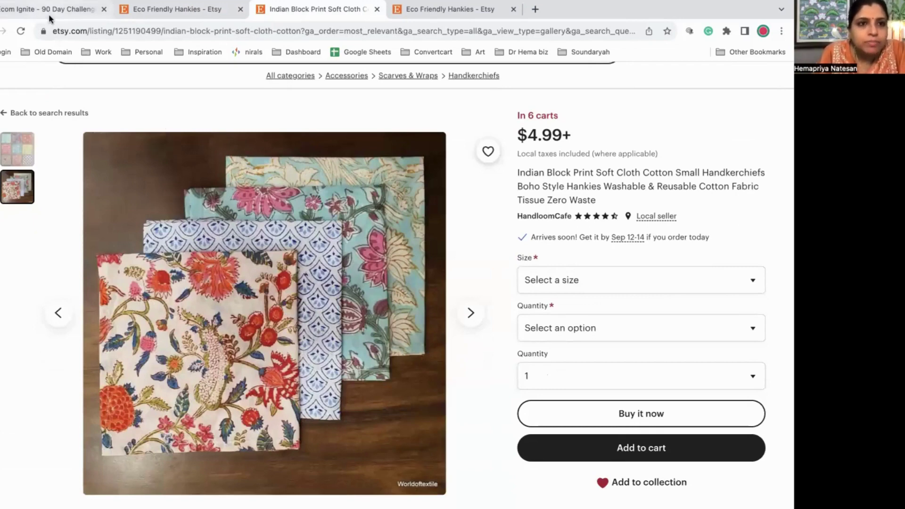
- Switch to the Eco Friendly Hankies results on Etsy and examine the third page's handkerchief listings, including their materials, prints and packaging
click(174, 9)
scroll(338, 316, down, 3)
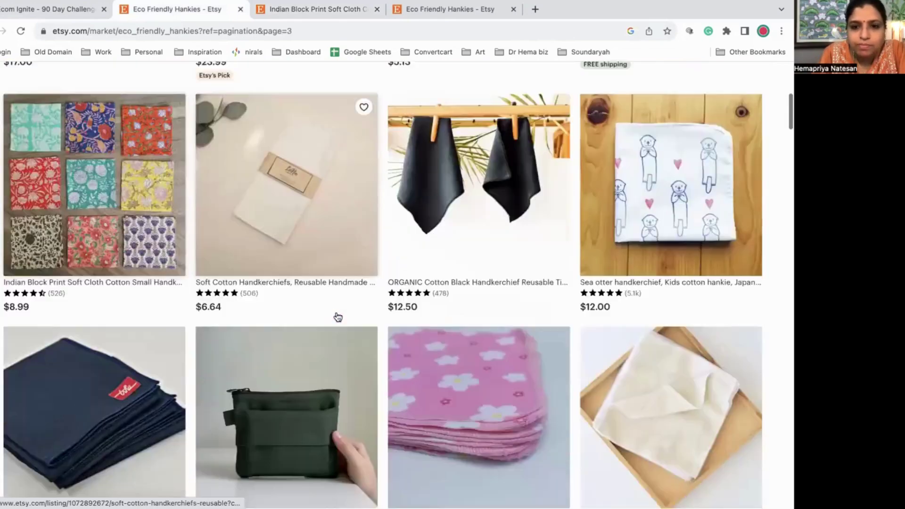
scroll(337, 316, down, 2)
scroll(338, 316, down, 5)
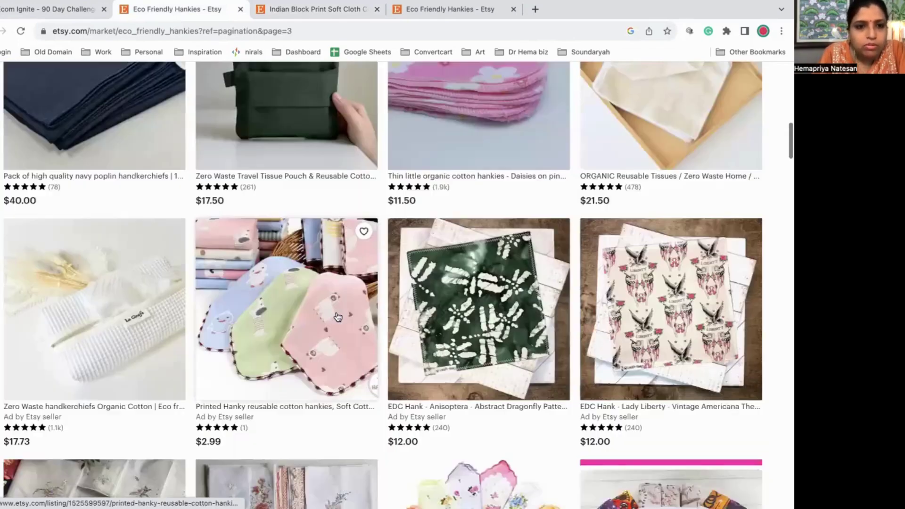
scroll(337, 317, up, 1)
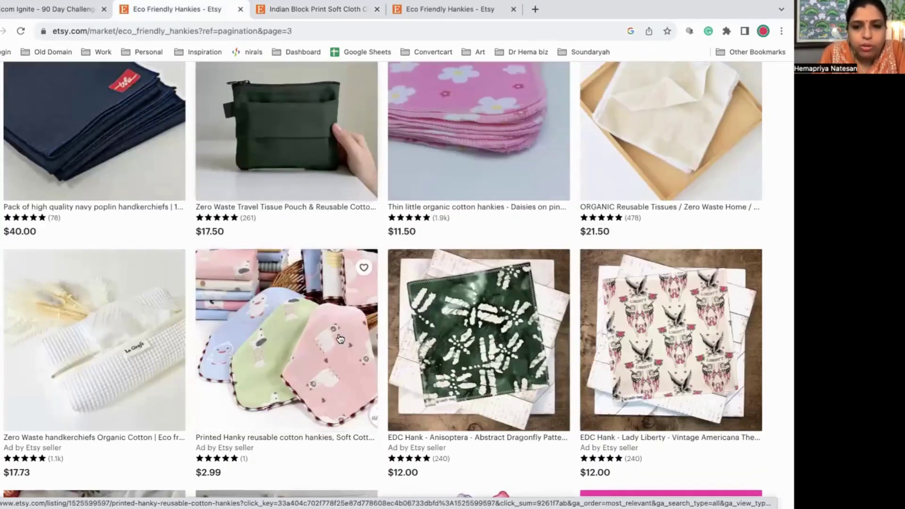
scroll(338, 327, down, 3)
scroll(339, 337, down, 2)
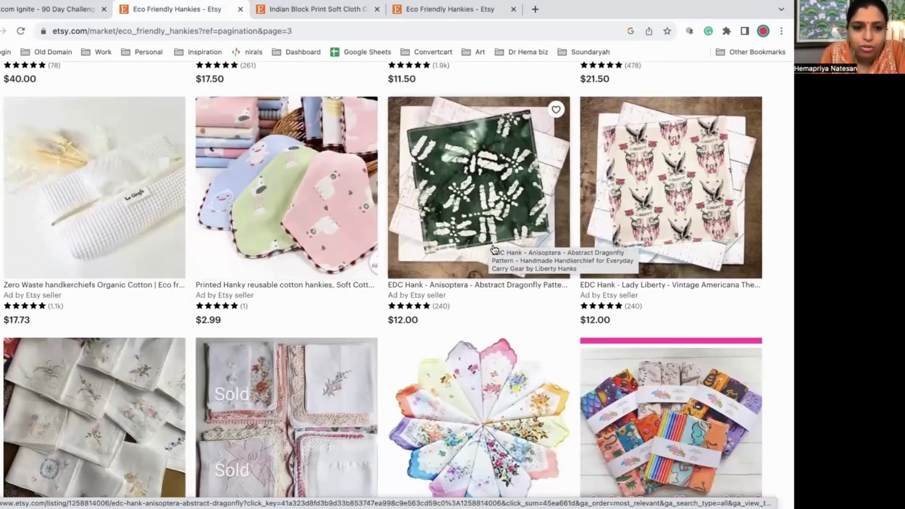
scroll(493, 248, down, 4)
scroll(494, 248, down, 8)
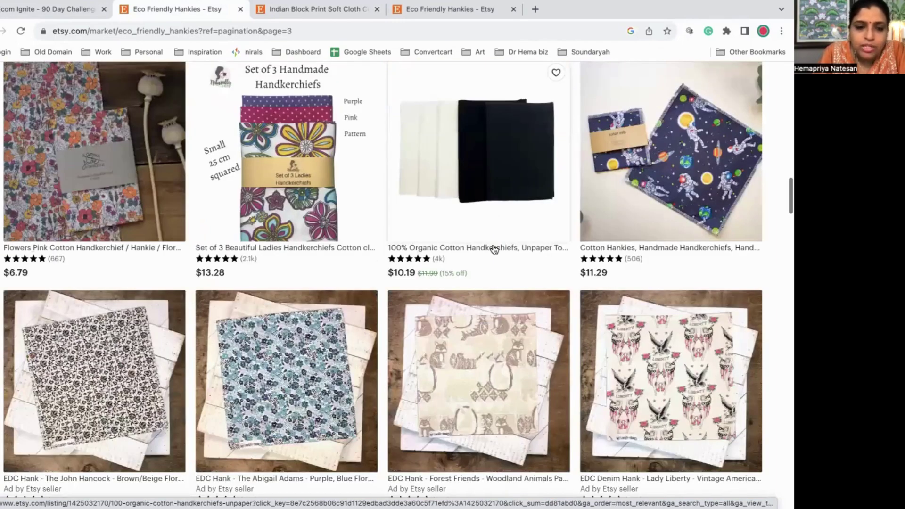
scroll(493, 249, down, 3)
scroll(493, 248, down, 8)
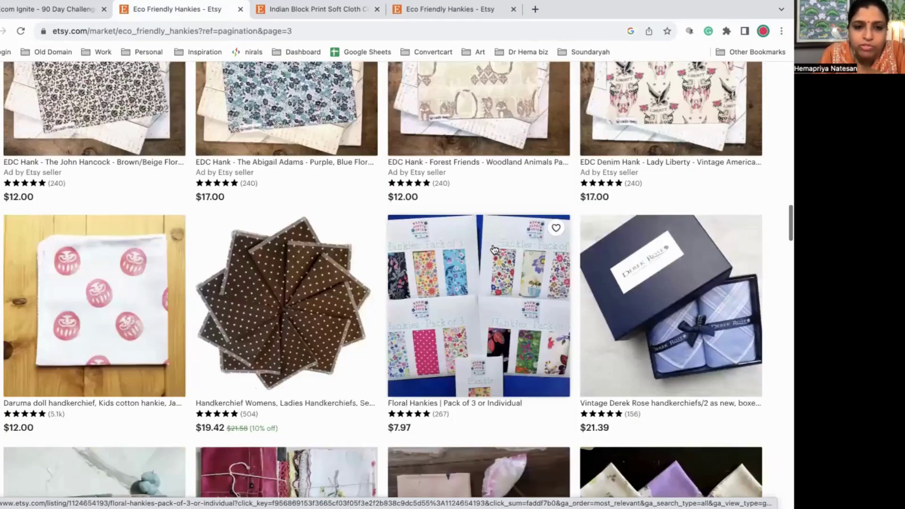
scroll(493, 249, down, 3)
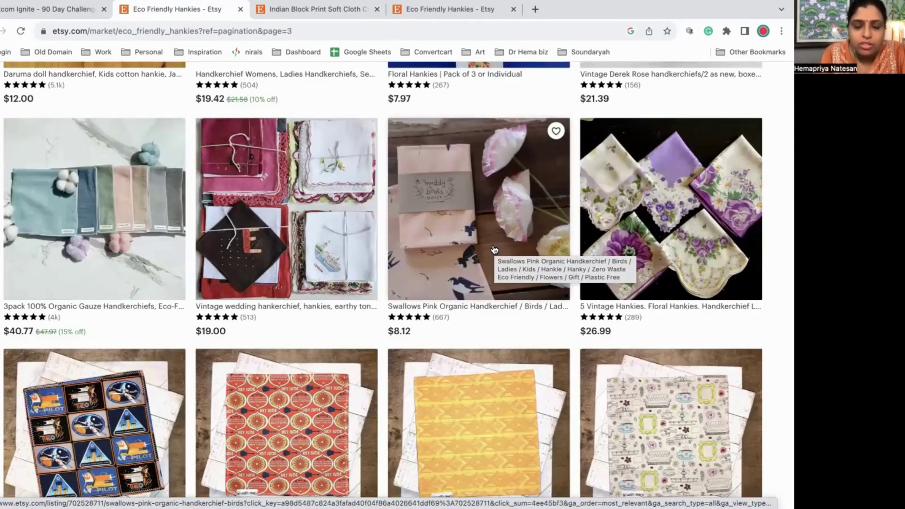
scroll(493, 249, down, 3)
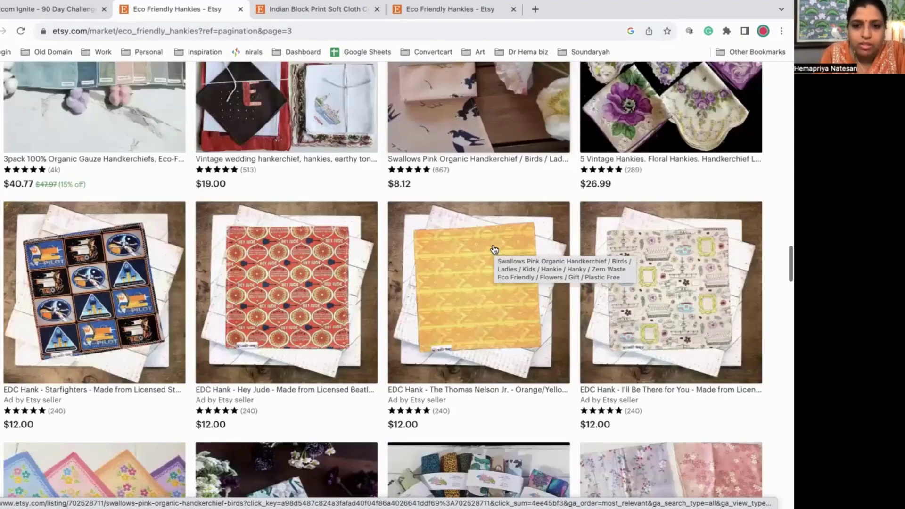
scroll(493, 250, down, 1)
scroll(493, 249, down, 1)
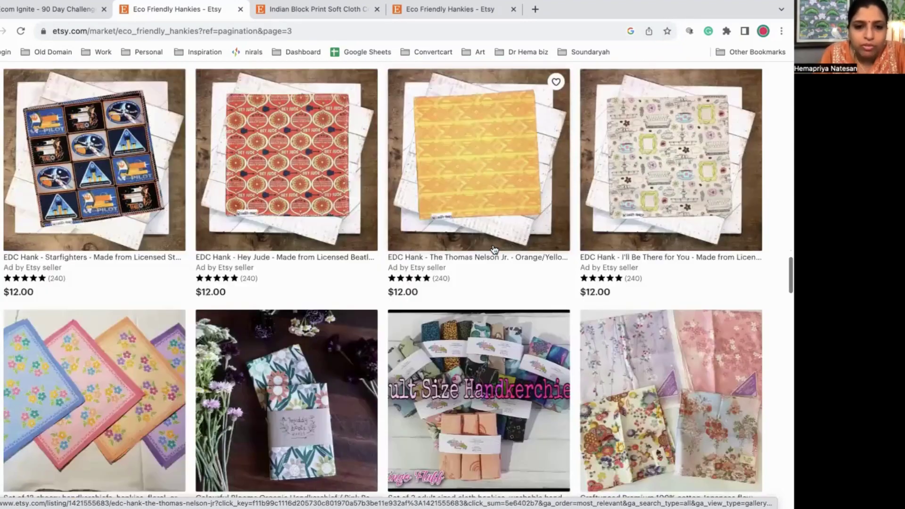
scroll(493, 249, down, 6)
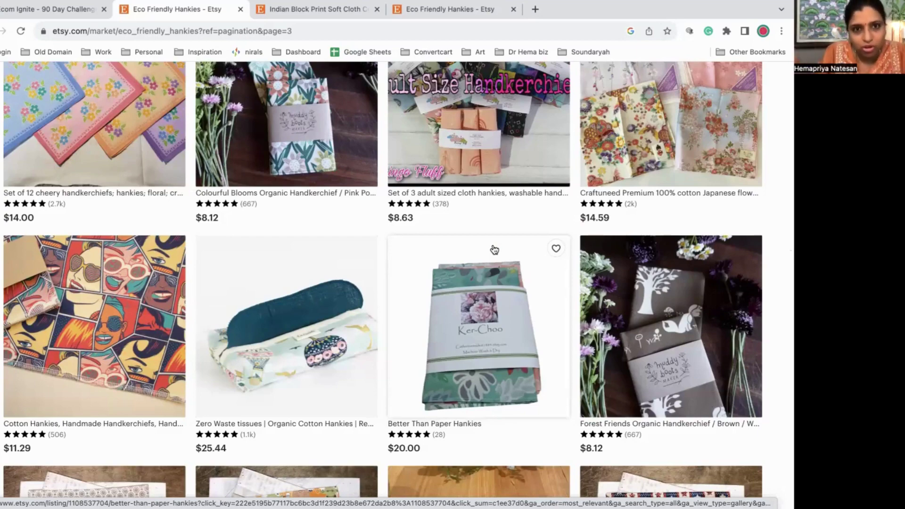
scroll(494, 250, down, 2)
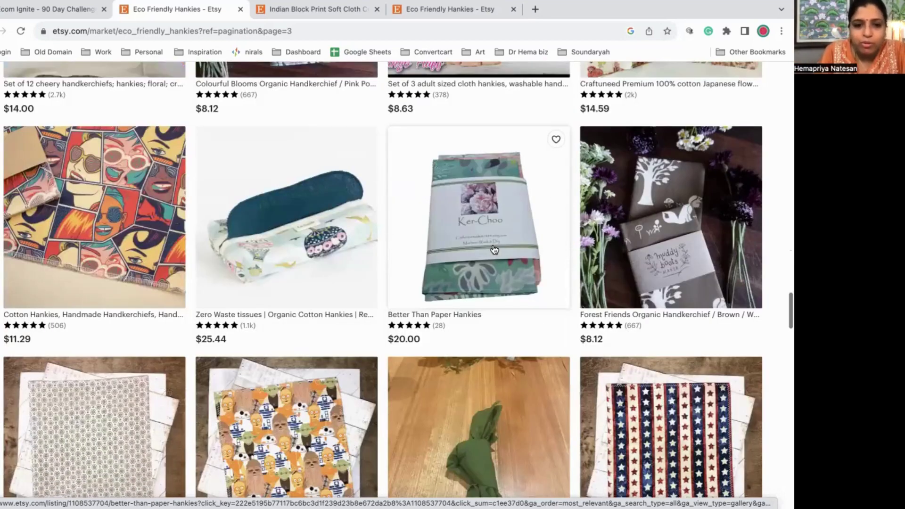
scroll(494, 250, down, 1)
scroll(493, 250, down, 6)
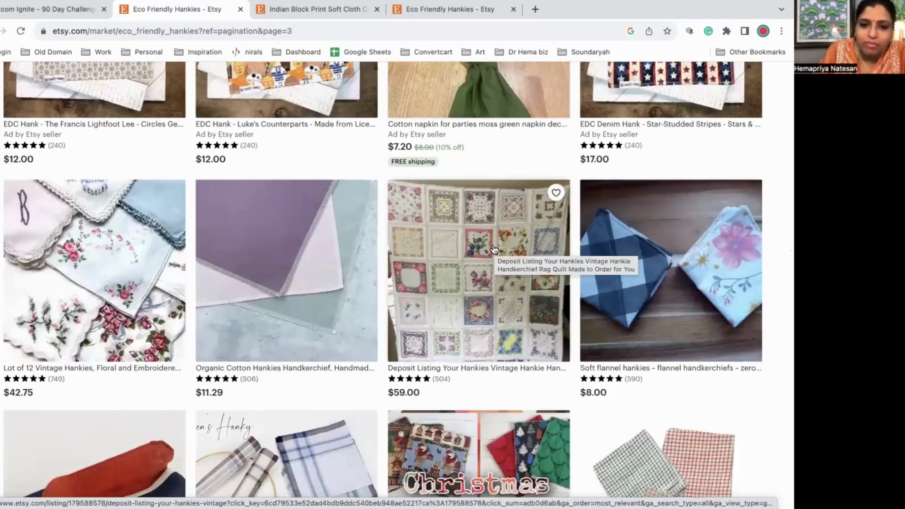
scroll(493, 250, down, 2)
scroll(493, 250, down, 4)
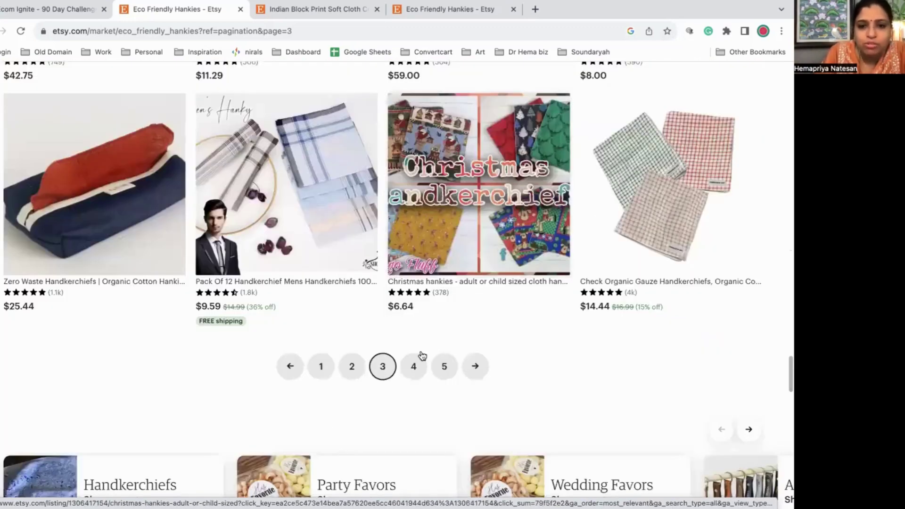
scroll(440, 295, down, 3)
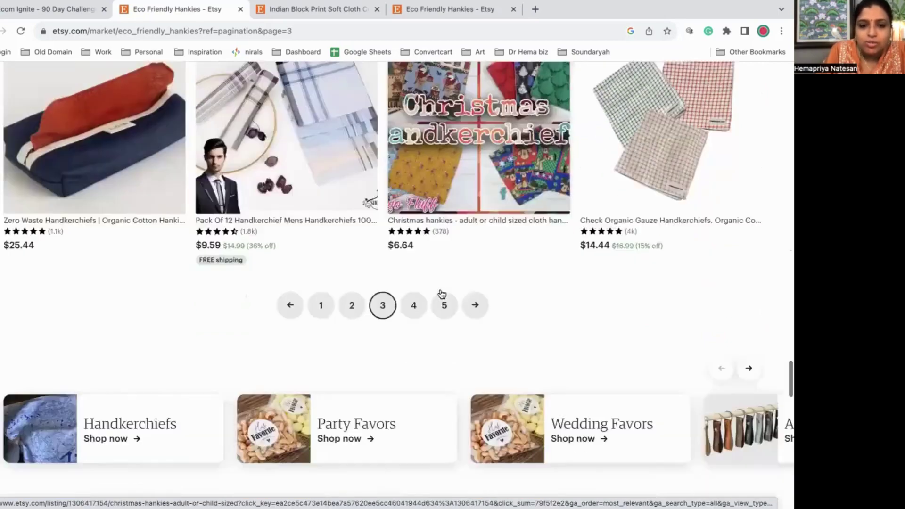
- Broaden the Etsy search to just "hankies" by removing the words "eco friendly" and run it
scroll(442, 293, up, 9)
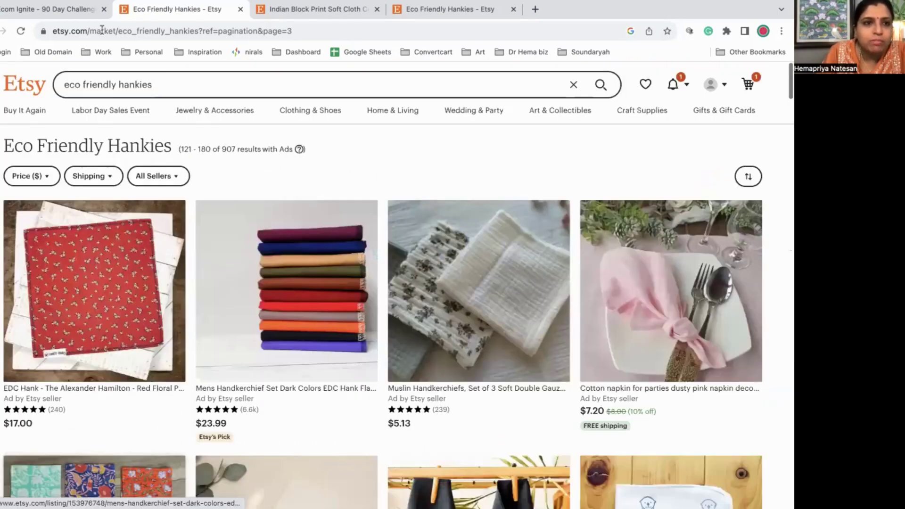
scroll(304, 163, up, 10)
drag(119, 84, 64, 84)
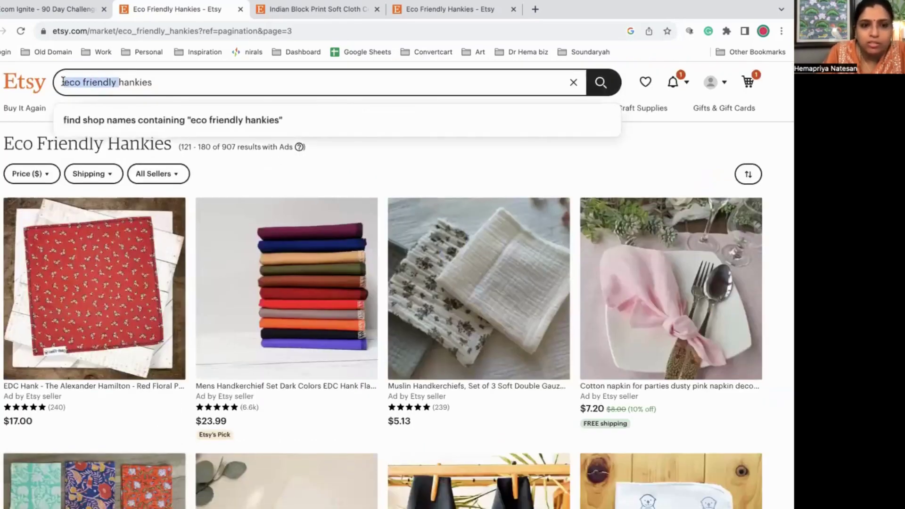
key(BackSpace)
key(Return)
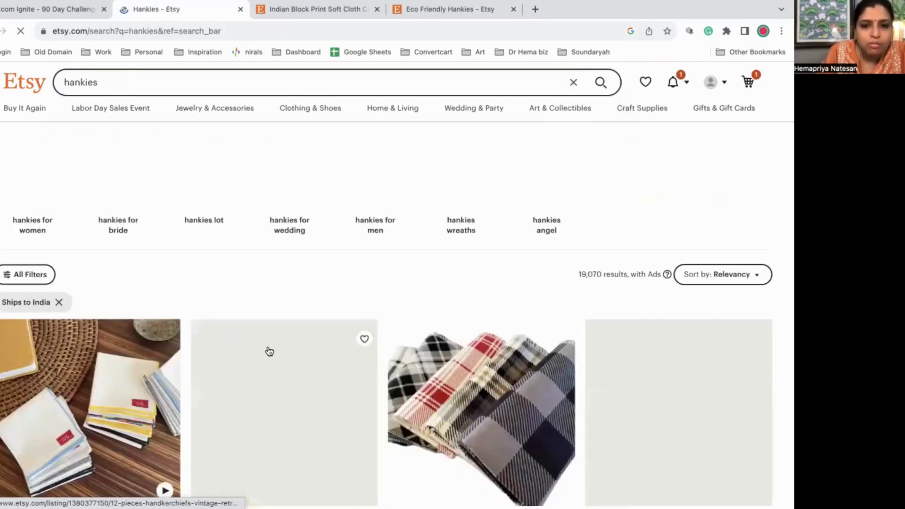
- Examine the first page of Etsy results for hankies, comparing the designs, product types, packs and prices of competing listings
scroll(269, 351, down, 2)
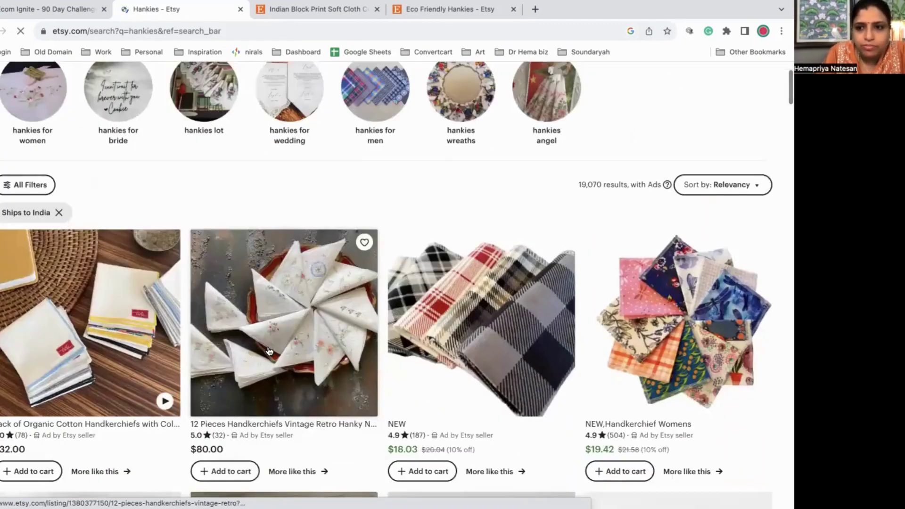
scroll(269, 351, down, 5)
scroll(269, 351, down, 2)
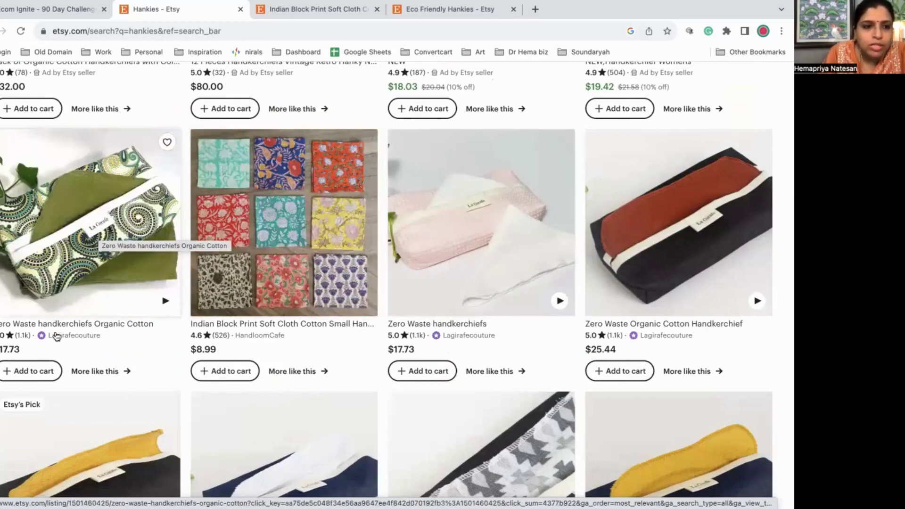
scroll(245, 362, down, 1)
scroll(284, 376, down, 8)
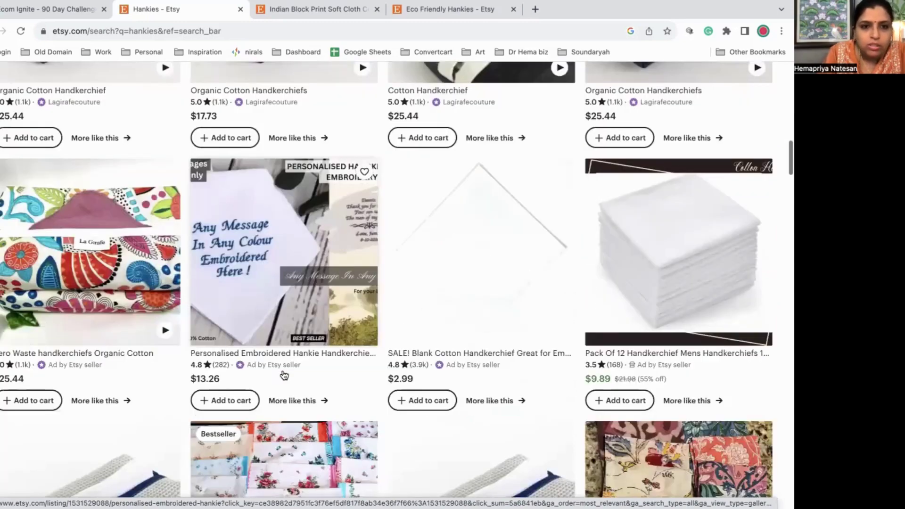
scroll(284, 375, down, 7)
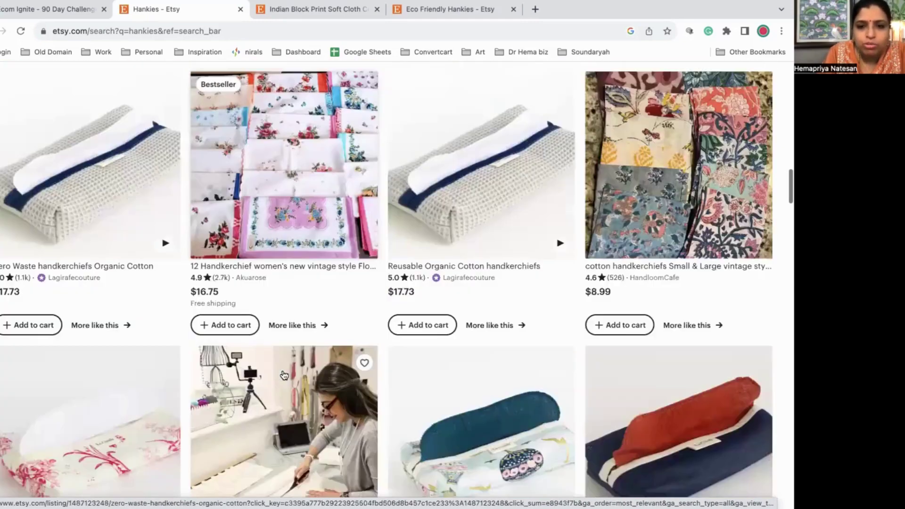
scroll(284, 376, down, 2)
scroll(284, 375, down, 5)
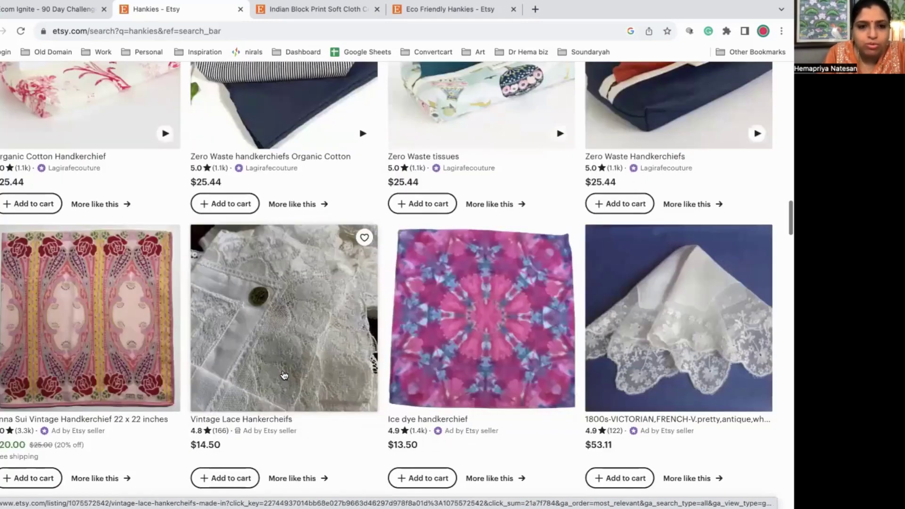
scroll(284, 375, down, 3)
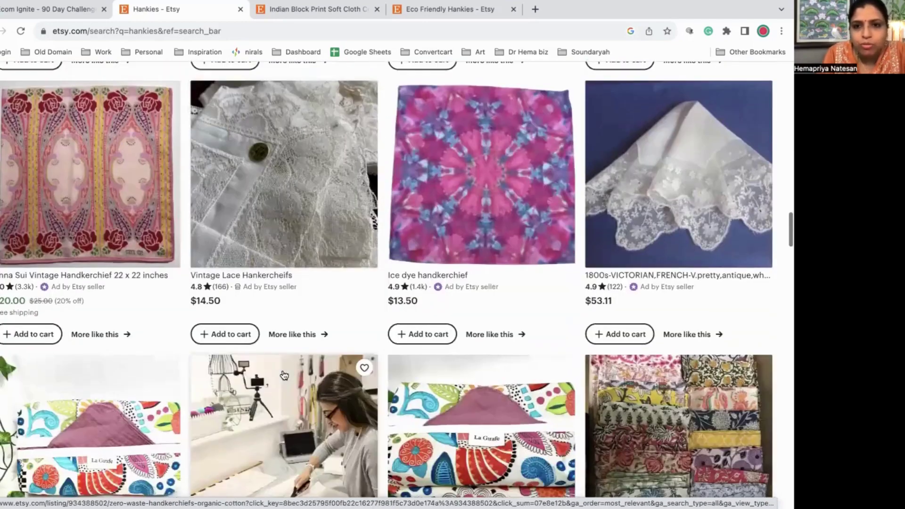
scroll(284, 376, down, 3)
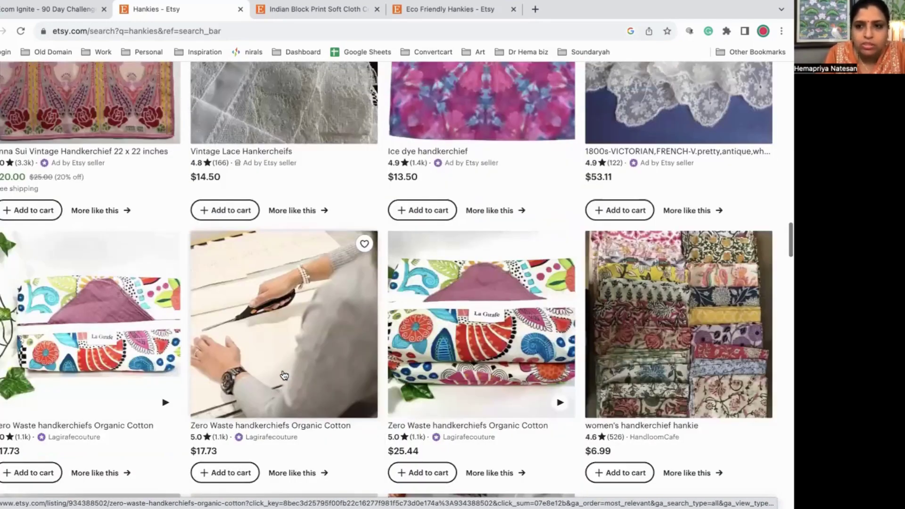
scroll(284, 375, down, 6)
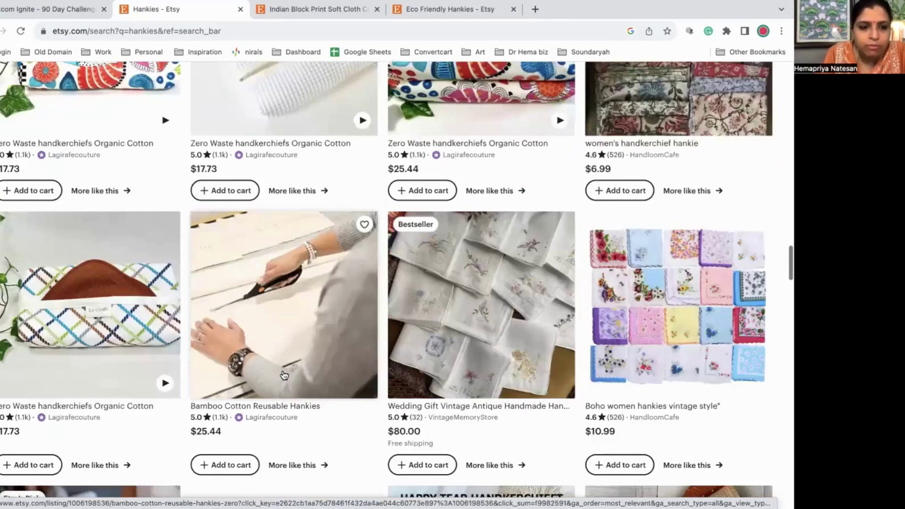
scroll(285, 375, down, 7)
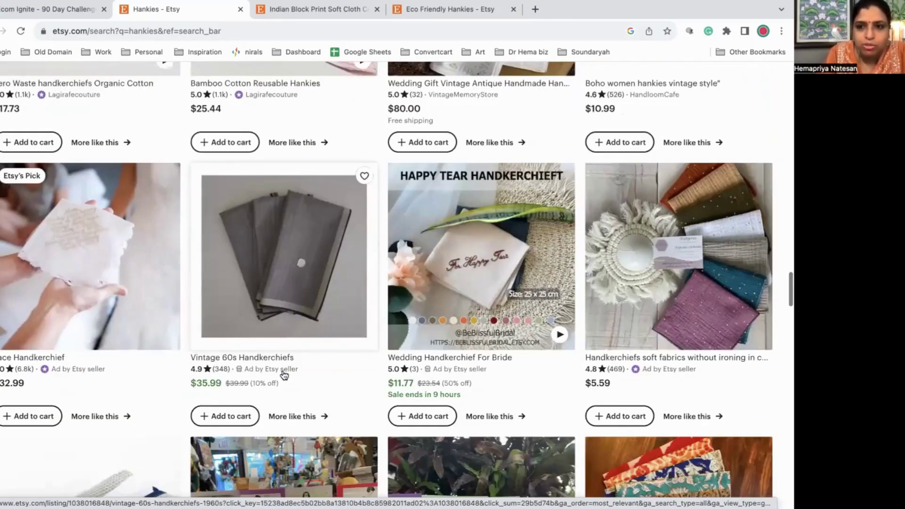
scroll(284, 376, down, 1)
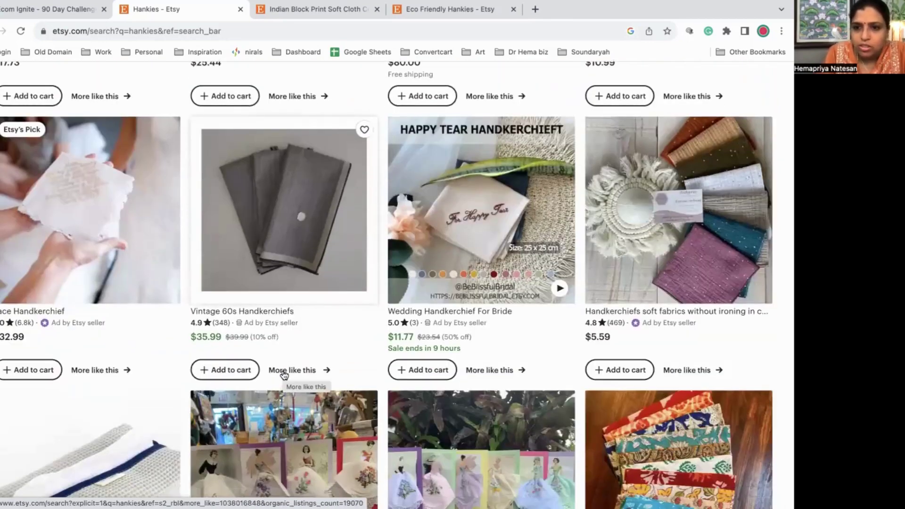
scroll(284, 376, down, 4)
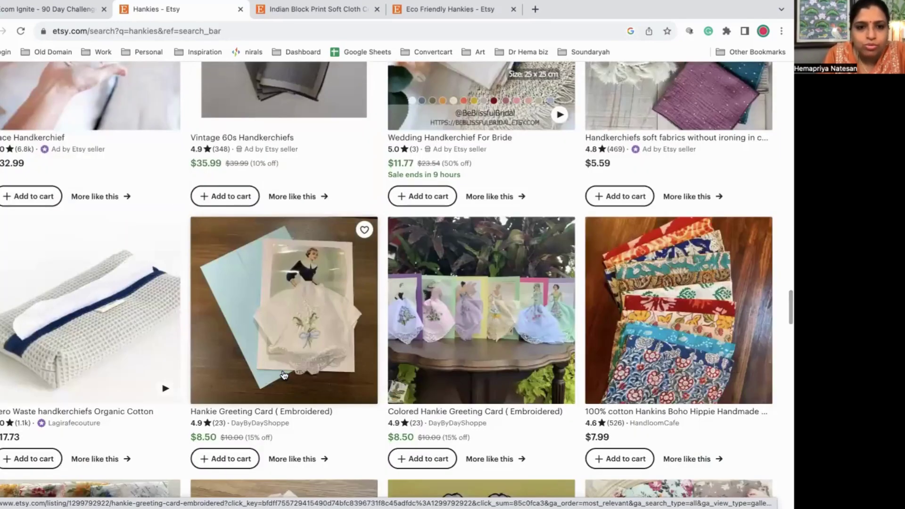
scroll(284, 376, down, 2)
scroll(284, 375, down, 2)
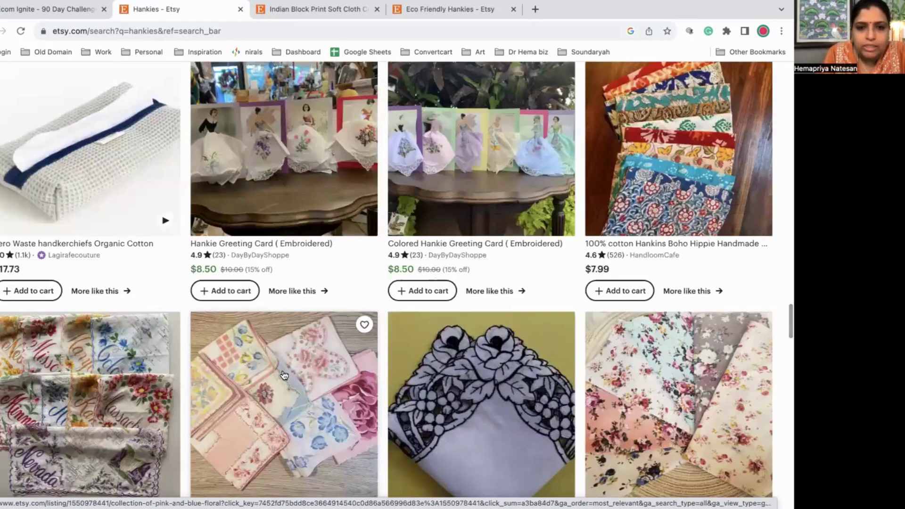
scroll(284, 375, down, 4)
scroll(284, 375, down, 8)
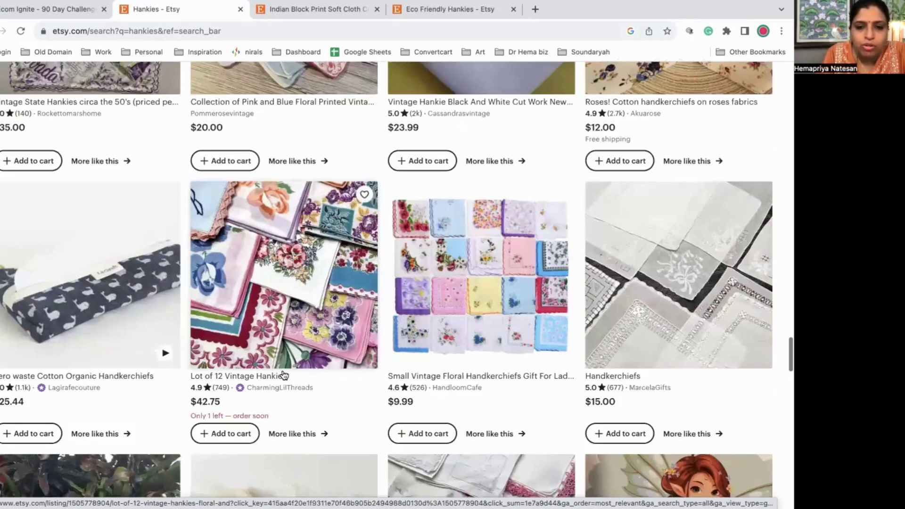
scroll(285, 376, down, 6)
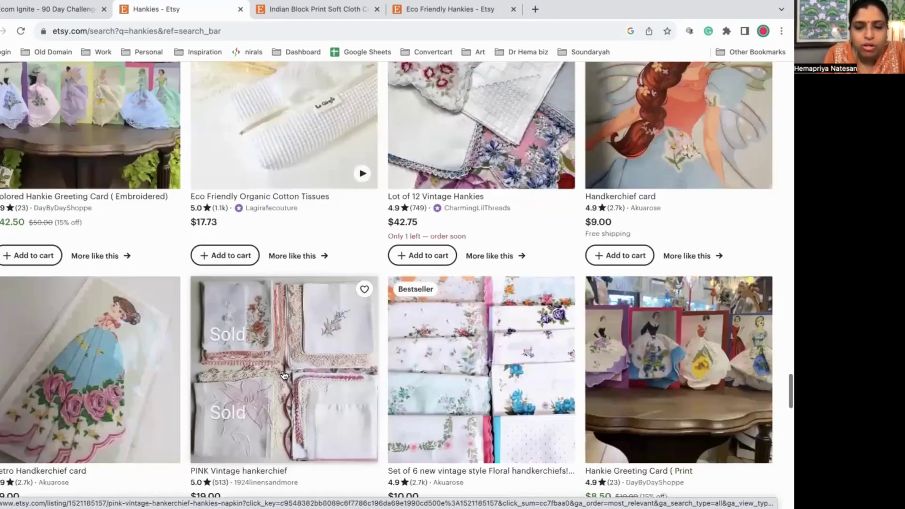
scroll(284, 375, down, 5)
scroll(284, 375, down, 6)
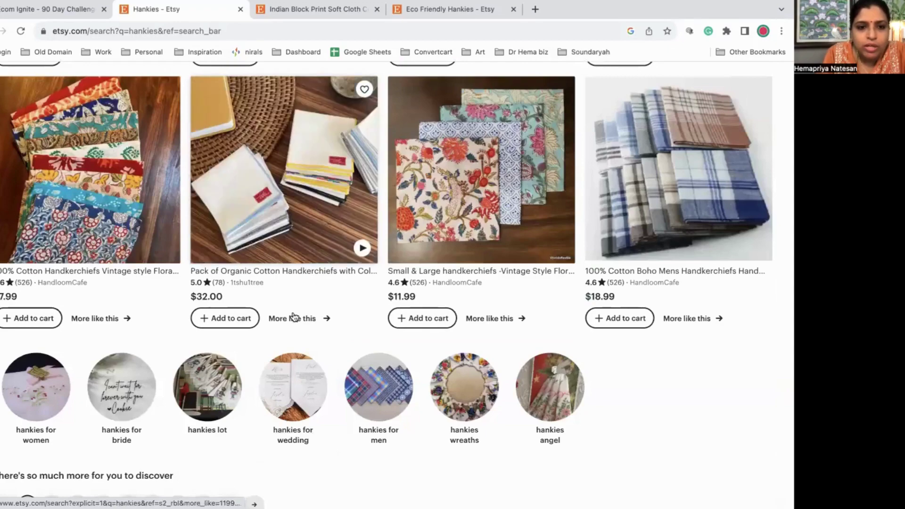
scroll(324, 309, down, 2)
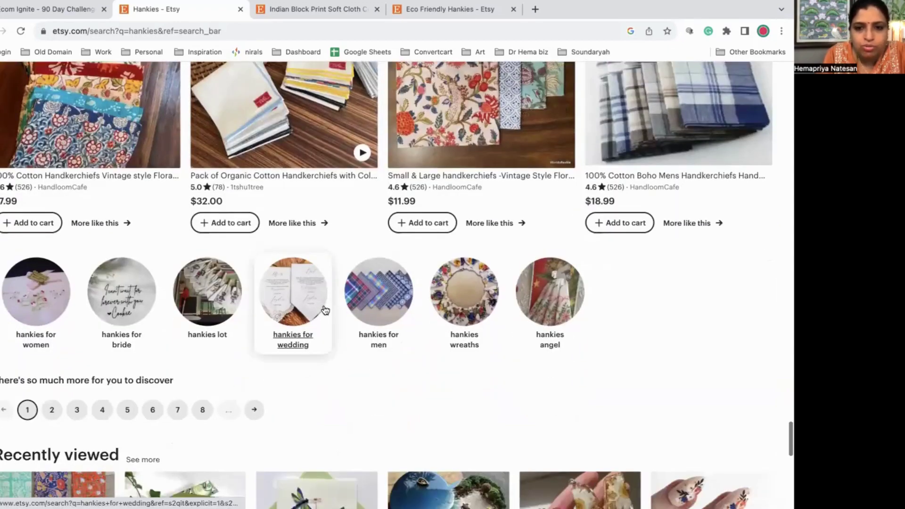
scroll(324, 310, up, 8)
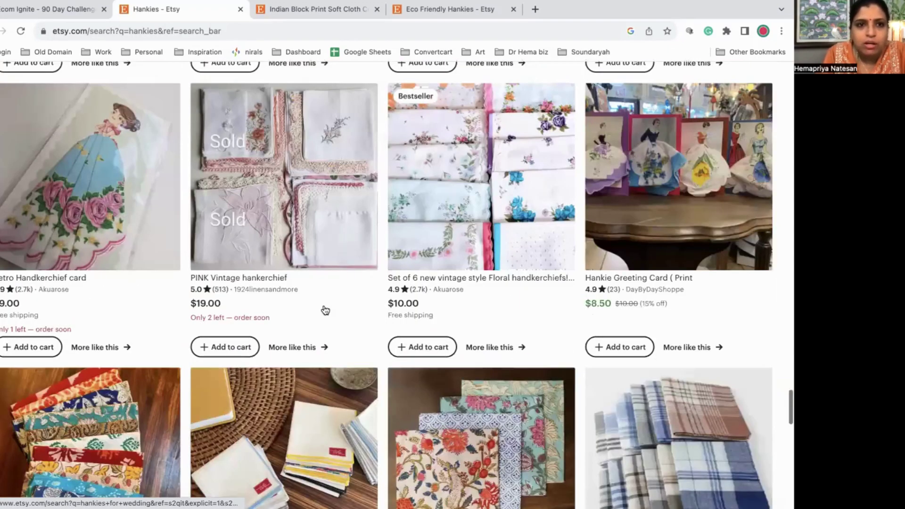
scroll(324, 309, up, 10)
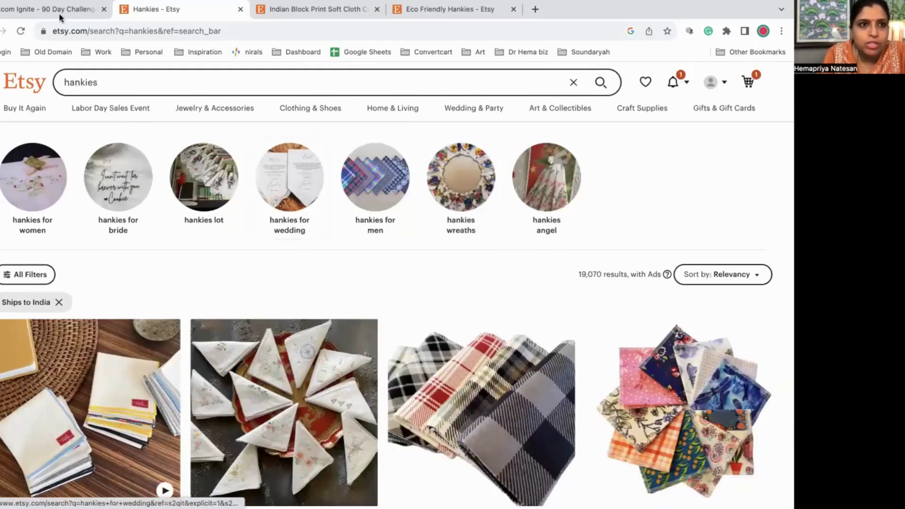
- Close the Eco Friendly Hankies results page and run a Google search for "hanky pouch" in place of the Etsy hankies results
click(61, 10)
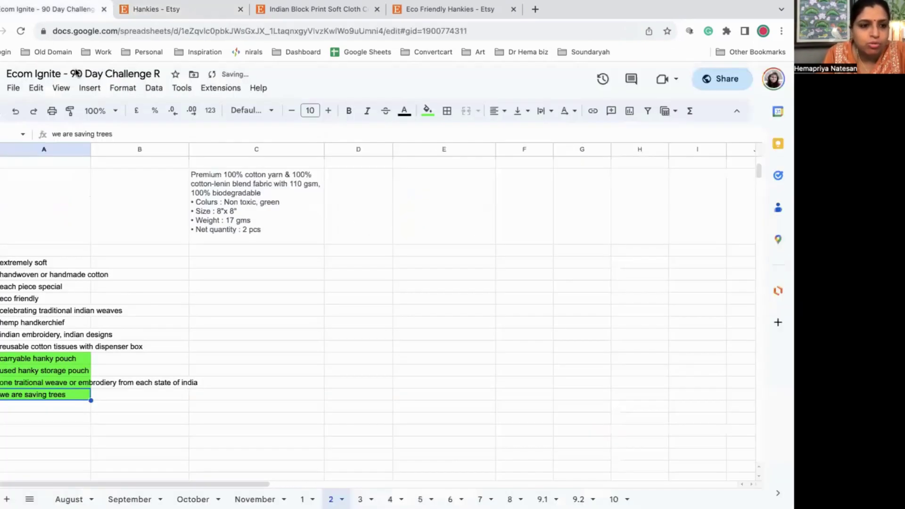
click(513, 9)
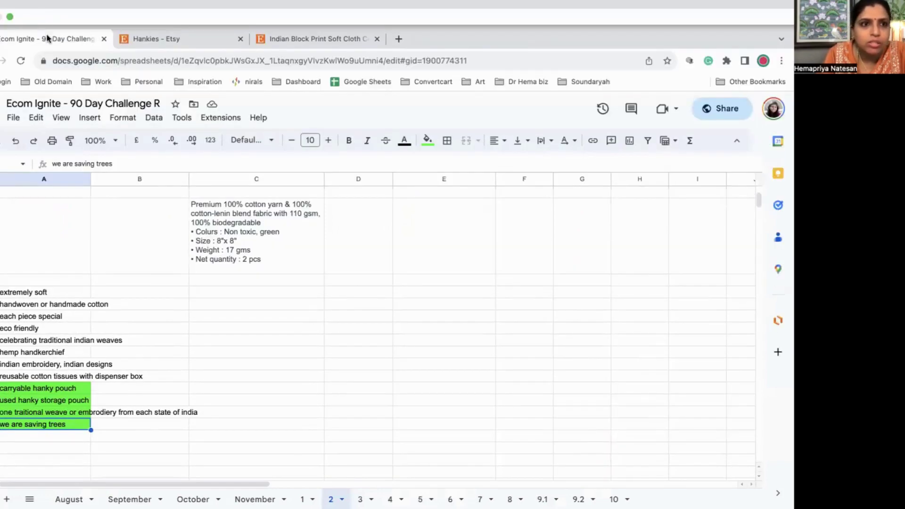
click(146, 42)
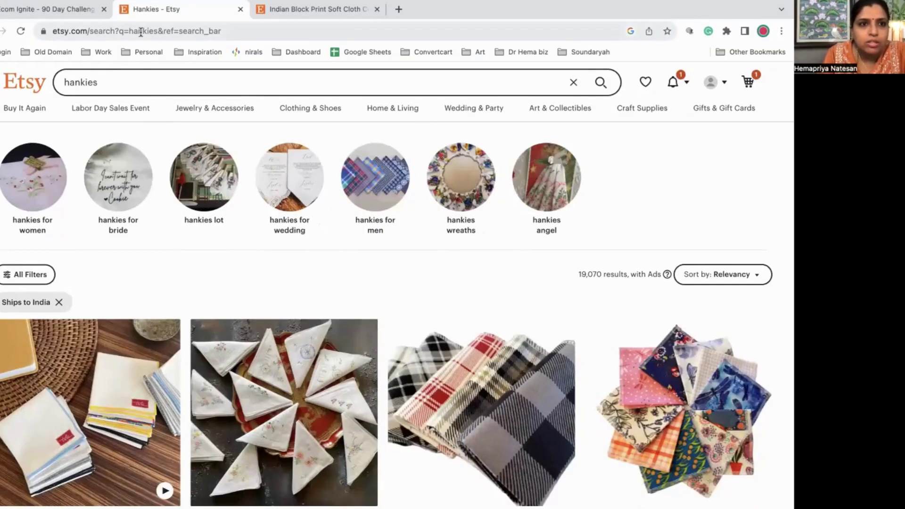
click(140, 31)
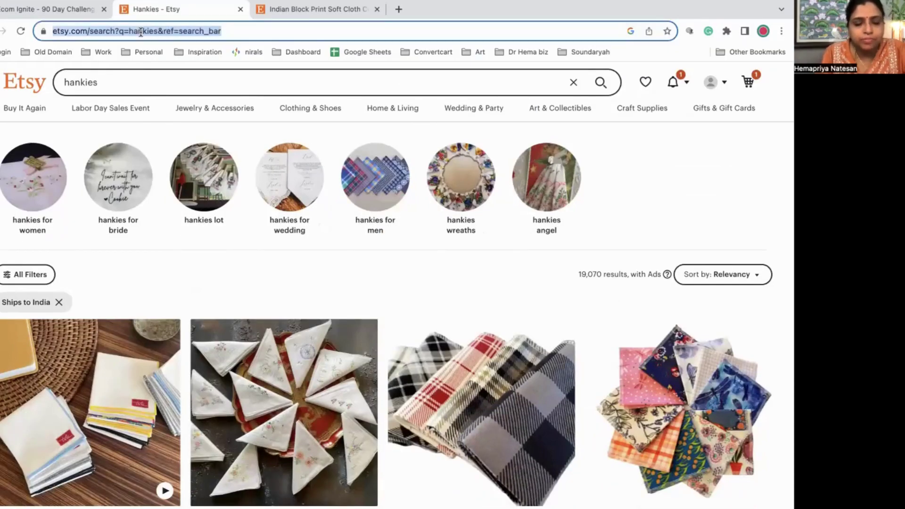
text(hanky po)
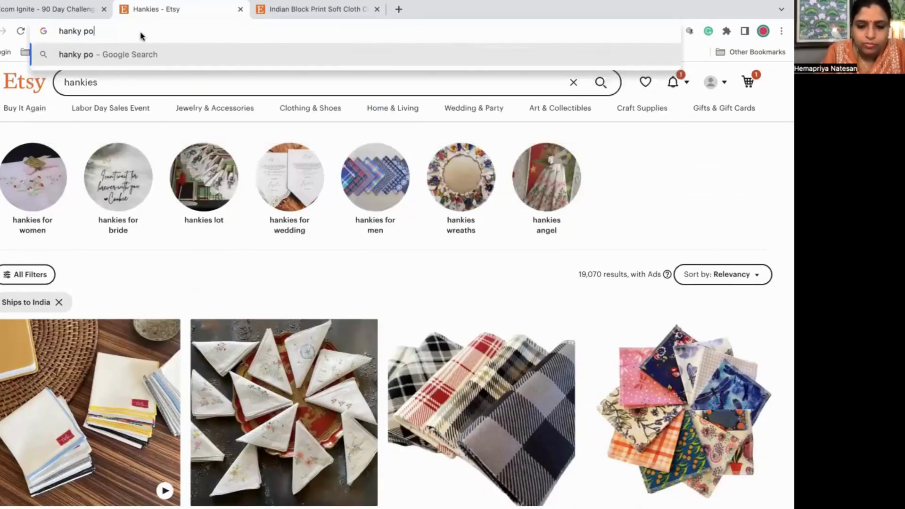
text(uch)
key(Return)
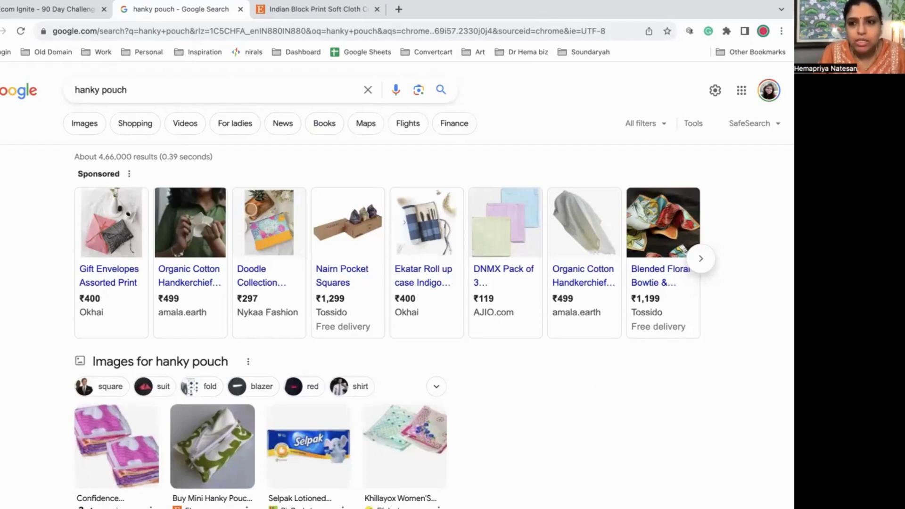
- Examine the Google results for hanky pouch, including the Amazon and Flipkart zip-pocket hankies, the popular products and the Etsy market links
scroll(252, 418, down, 2)
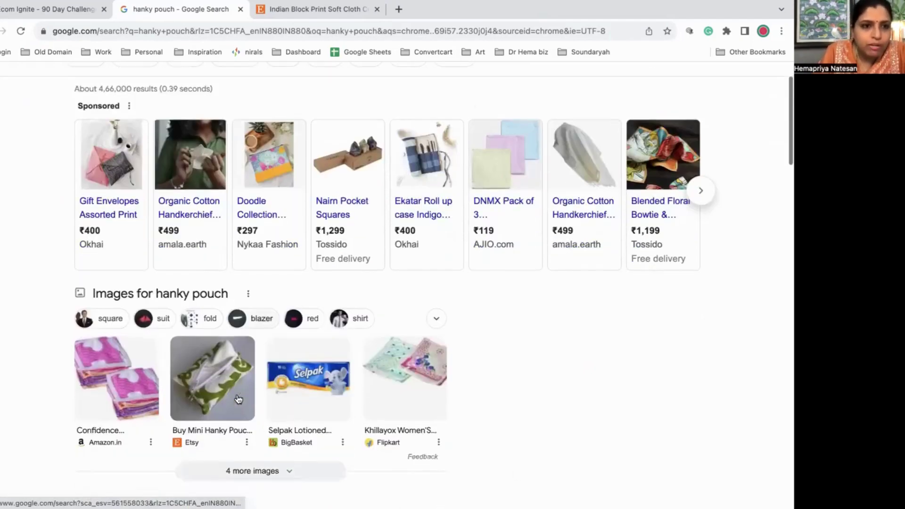
scroll(265, 435, down, 7)
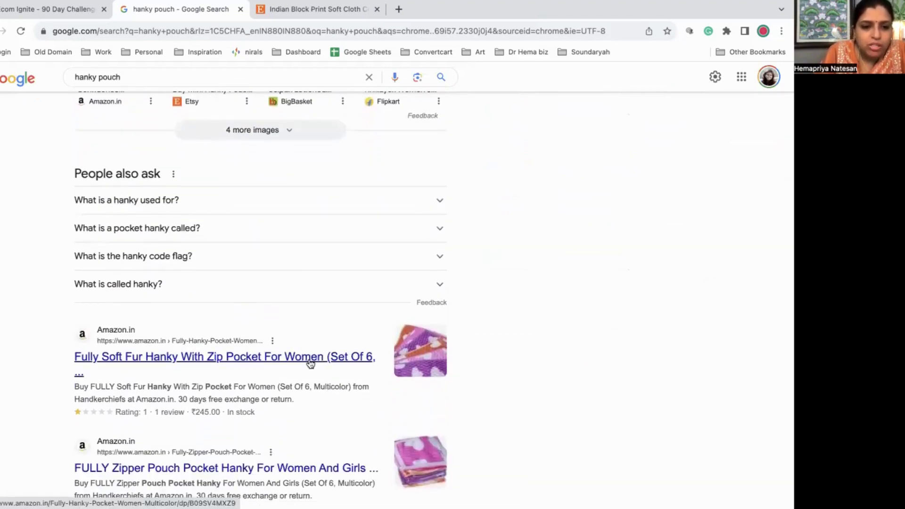
right_click(334, 468)
click(365, 327)
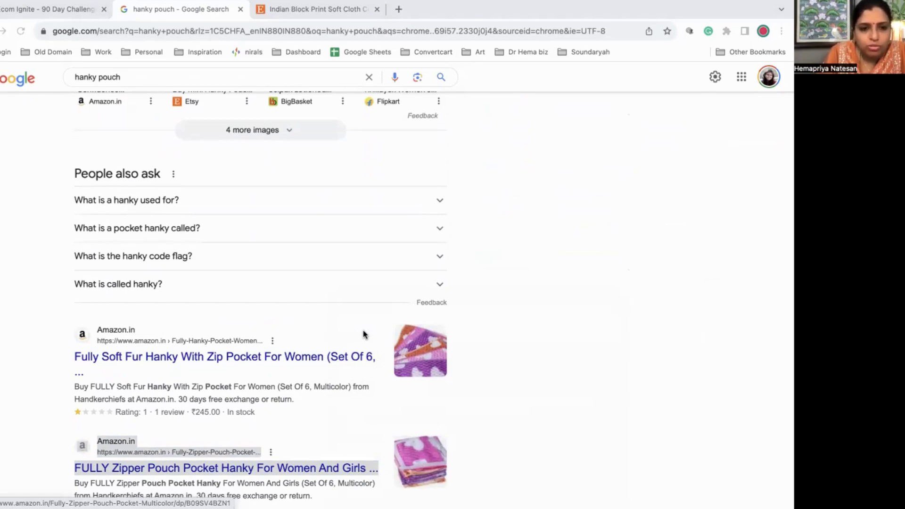
scroll(285, 405, down, 7)
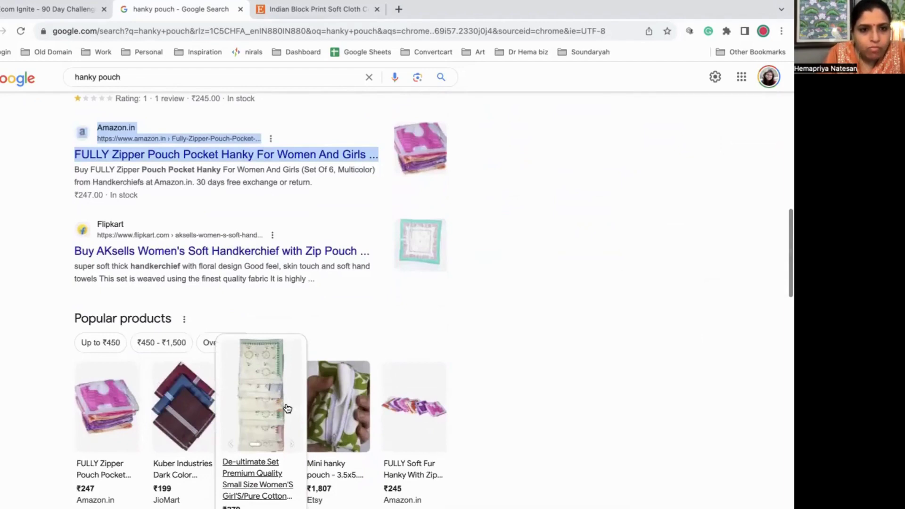
scroll(287, 408, down, 5)
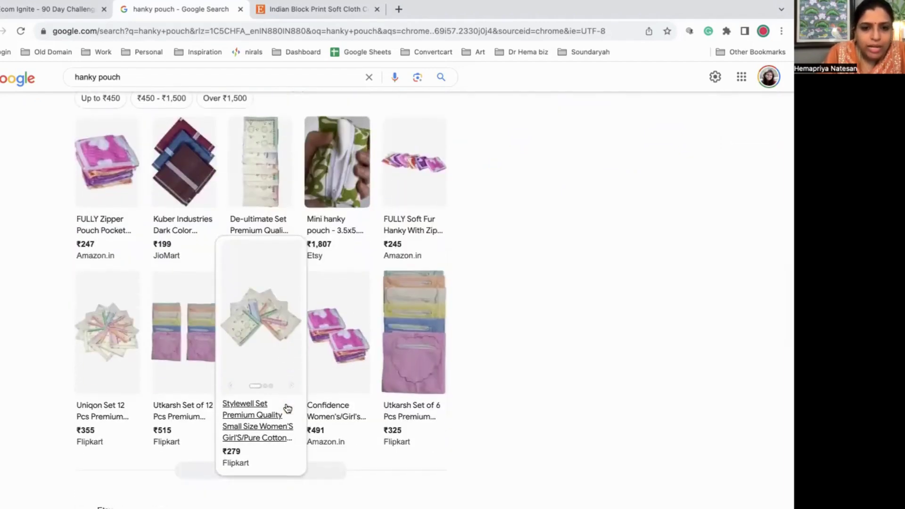
scroll(288, 408, down, 5)
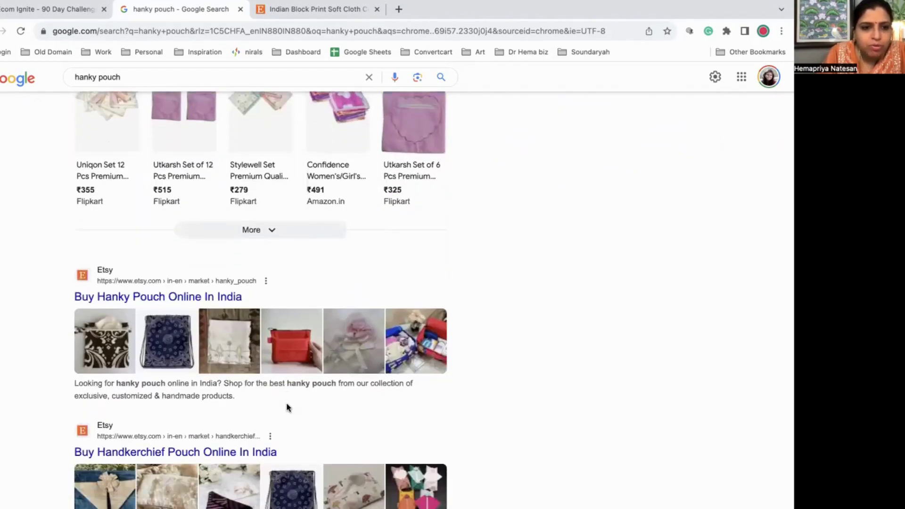
- Open Etsy's "Buy Hanky Pouch Online In India" result and examine its listings for pouch designs, storage formats and prices
click(110, 298)
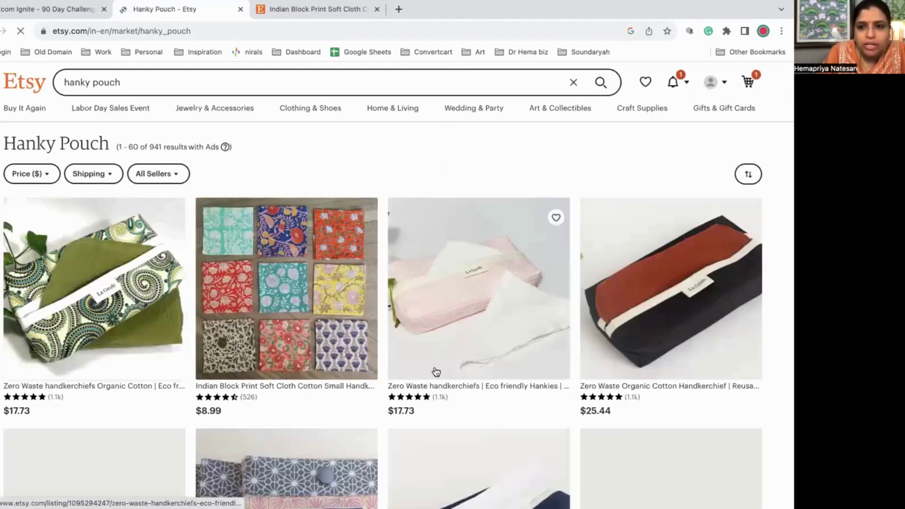
scroll(436, 372, down, 5)
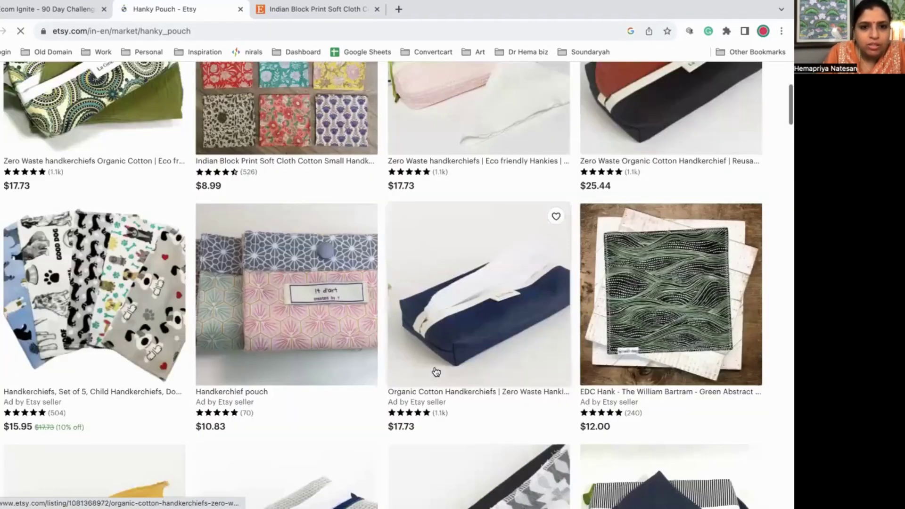
scroll(436, 372, down, 9)
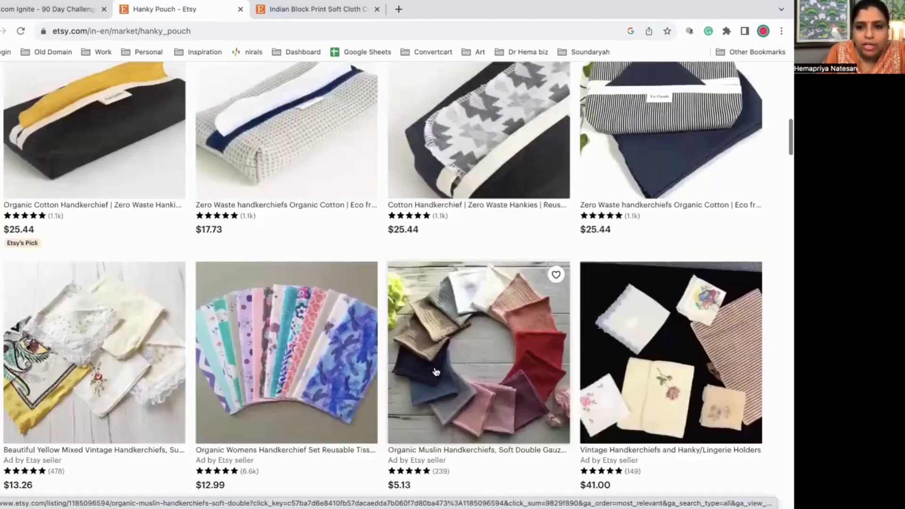
scroll(436, 372, down, 12)
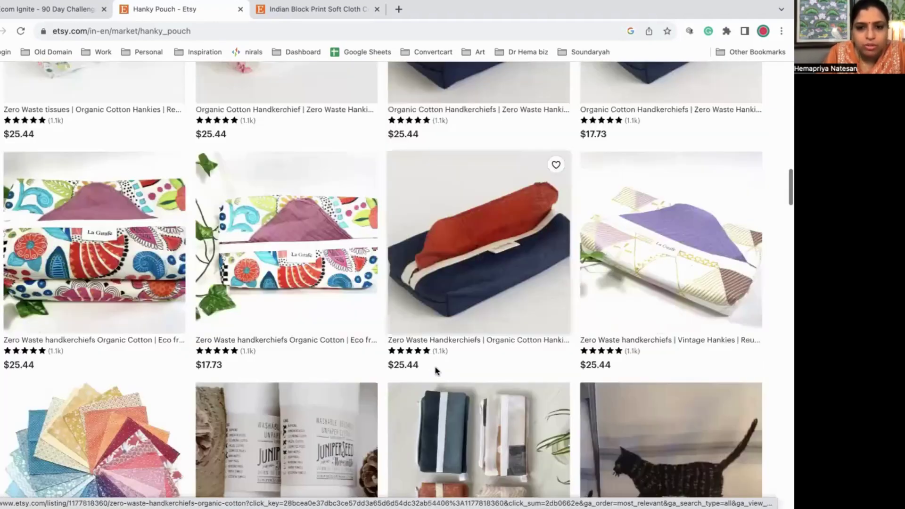
scroll(436, 371, down, 3)
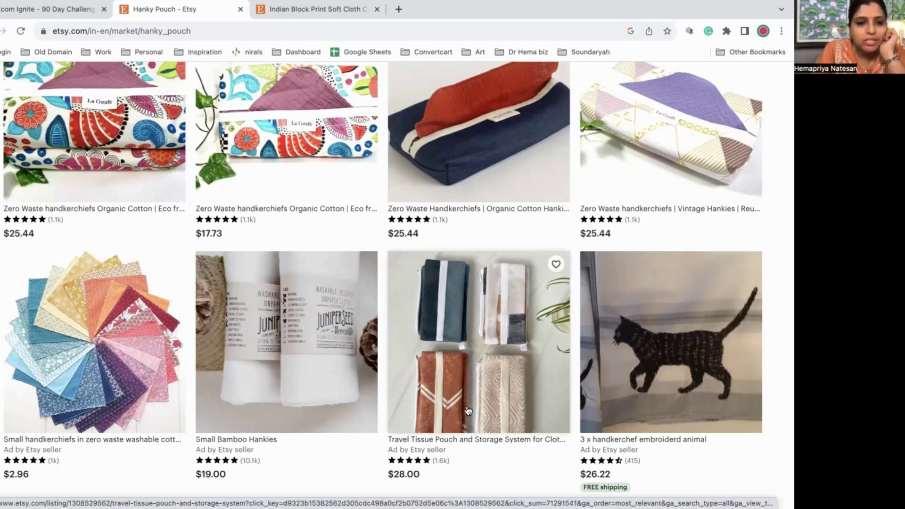
scroll(436, 372, down, 5)
scroll(468, 410, down, 5)
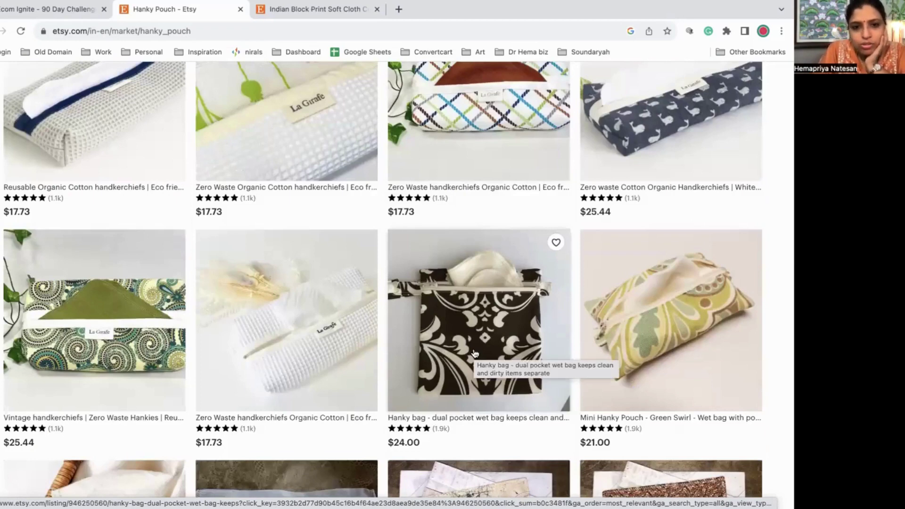
- Open the dual pocket wet bag listing and paste its link into column B beside "carryable hanky pouch" in the 90 Day Challenge spreadsheet
click(469, 323)
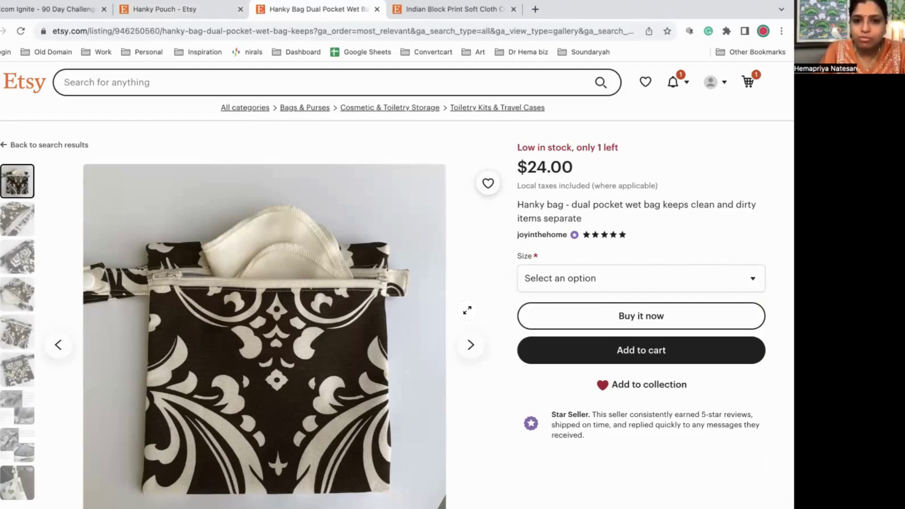
click(237, 25)
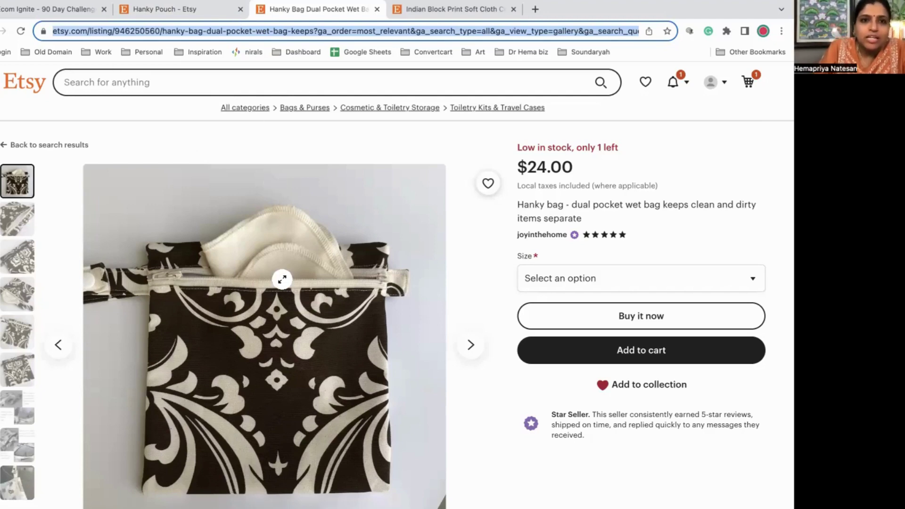
click(71, 14)
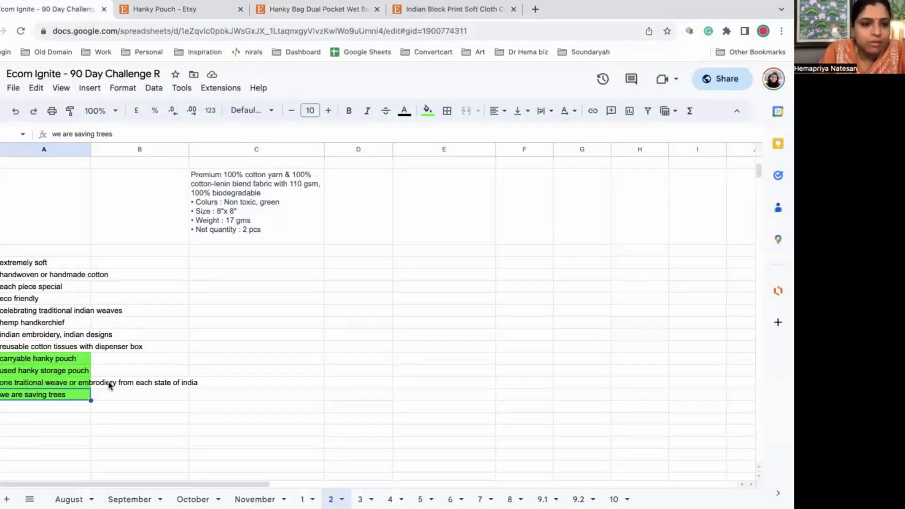
double_click(115, 359)
text(https://www.etsy.com/listing/946250560/hanky-bag-dual-pocket-wet-bag-keeps?ga_order=most_relevant&ga_search_type=all&ga_view_type=gallery&ga_search_query=hanky+pouch&ref=sr_gallery-1-23&sts=1&organic_search_click=1)
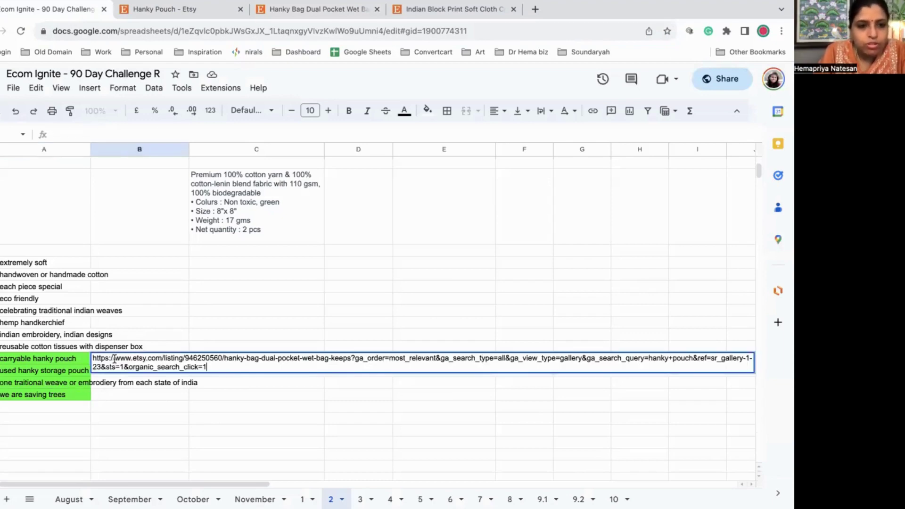
click(144, 420)
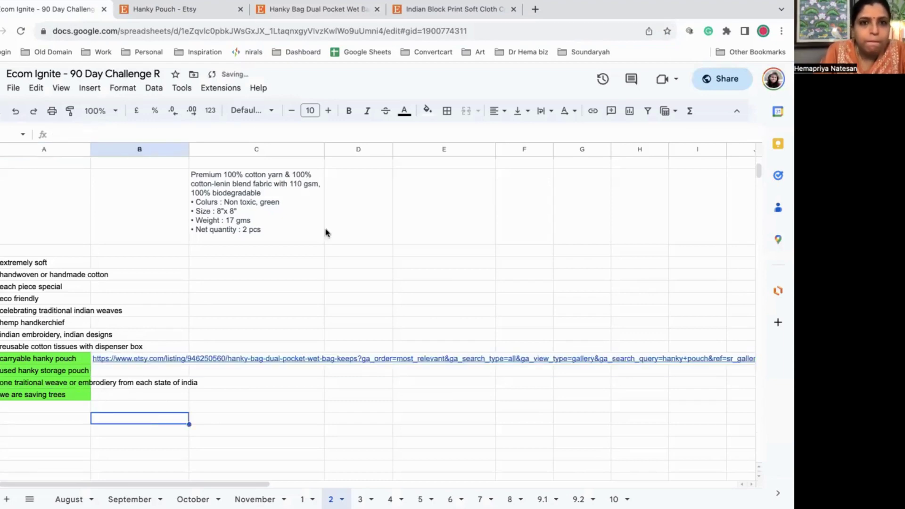
- Go back to the dual pocket hanky bag listing on Etsy and view its second, third, fourth and seventh product photos
click(284, 14)
click(26, 222)
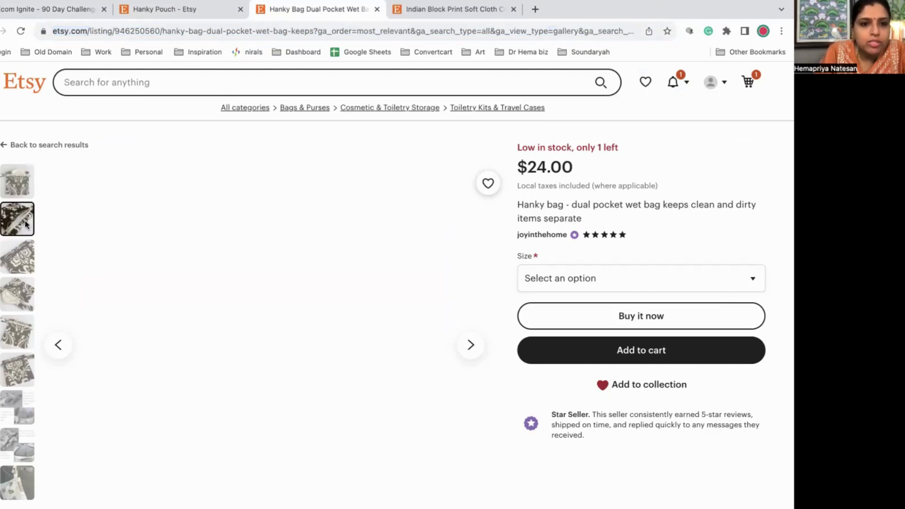
click(24, 263)
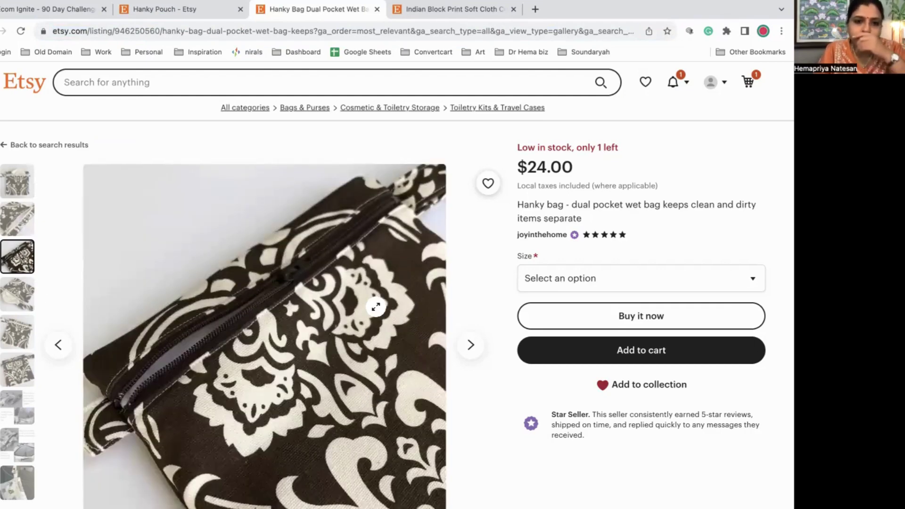
click(23, 293)
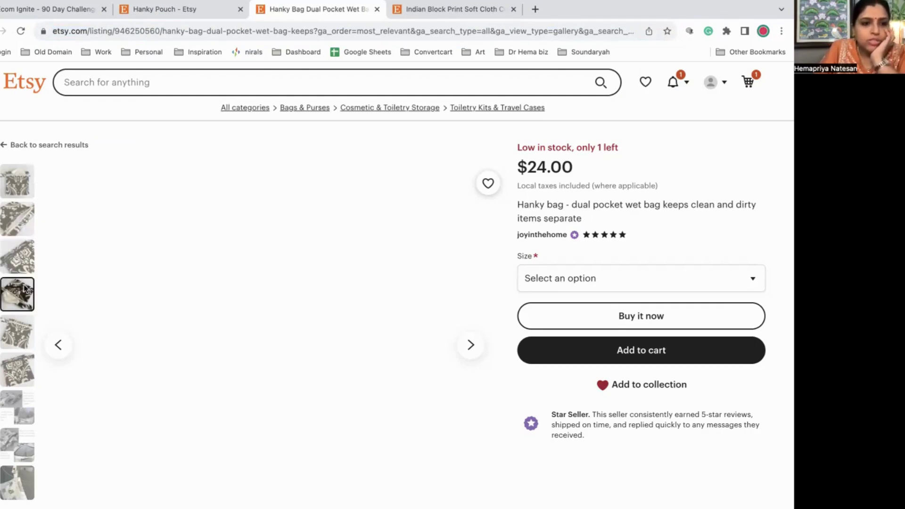
click(16, 396)
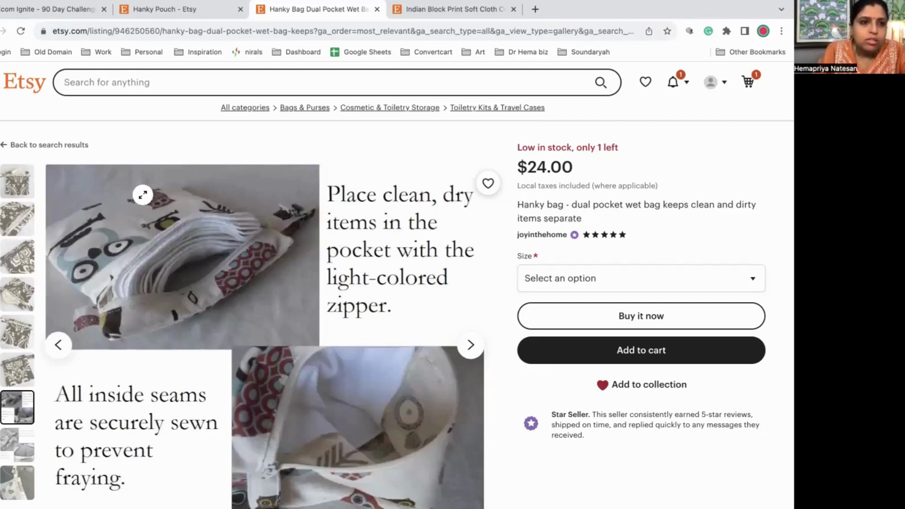
- Return to the Hanky Pouch search results and open the Mini Hanky Pouch - Green Swirl listing
click(19, 144)
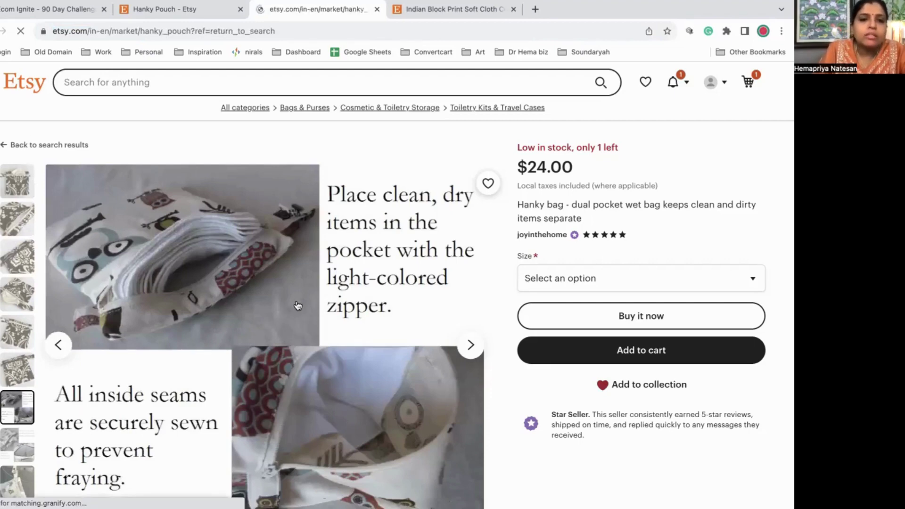
scroll(531, 415, down, 5)
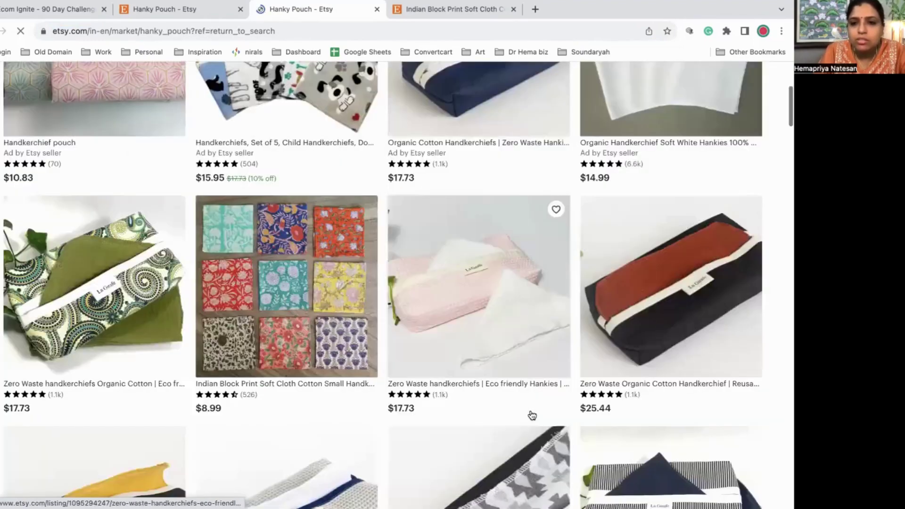
scroll(532, 415, down, 15)
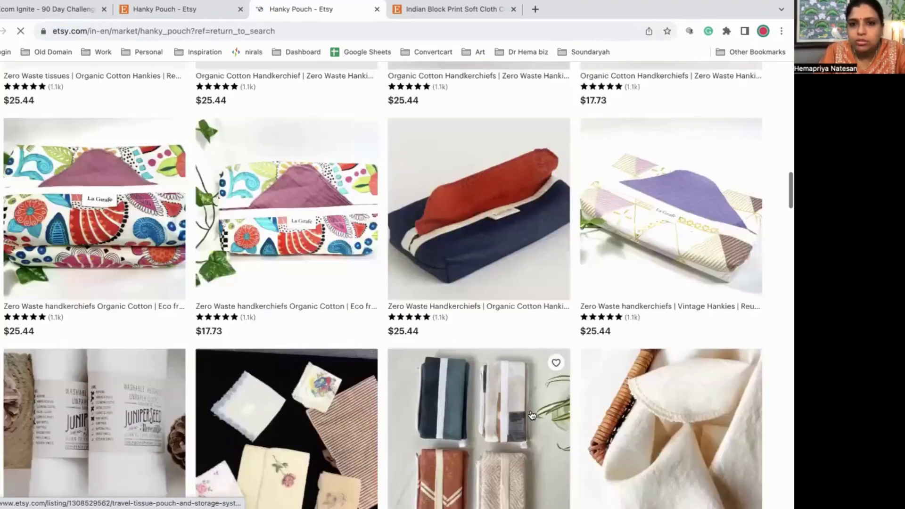
scroll(532, 415, down, 14)
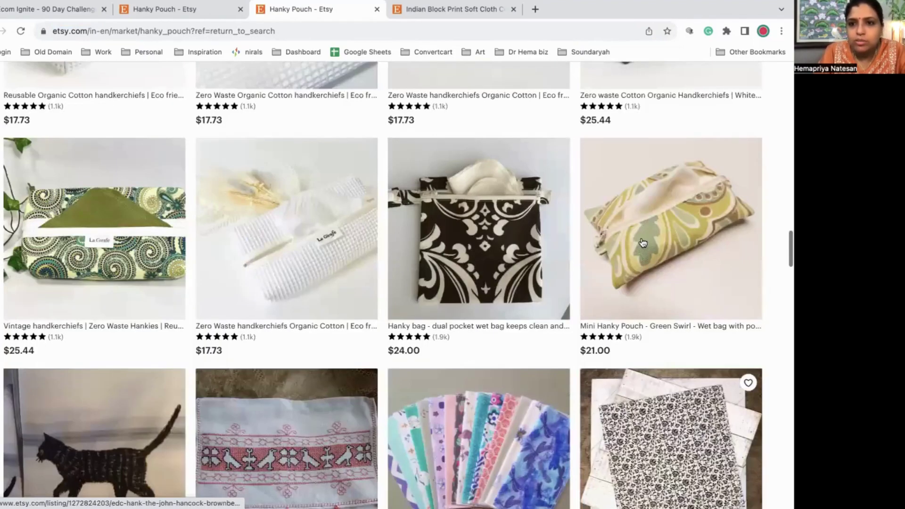
click(642, 242)
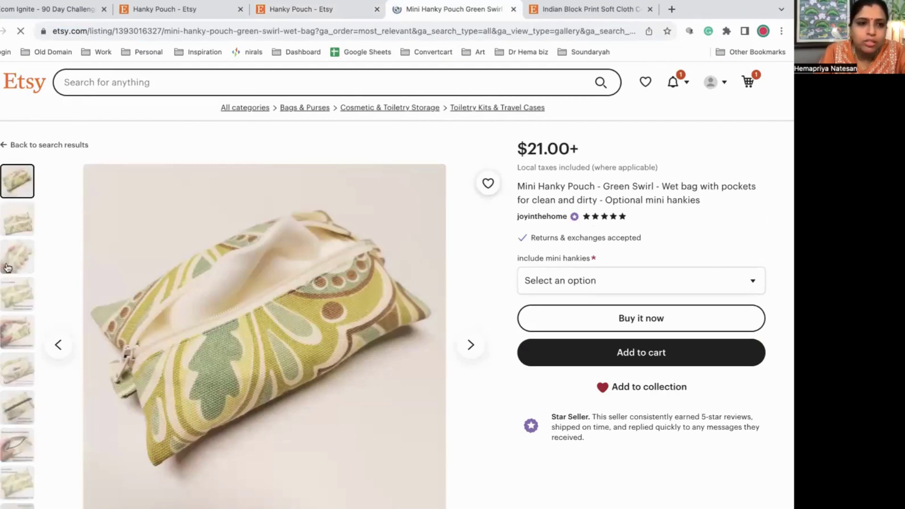
- View the third and fourth product photos of the green swirl mini hanky pouch, including the one describing its size
click(12, 262)
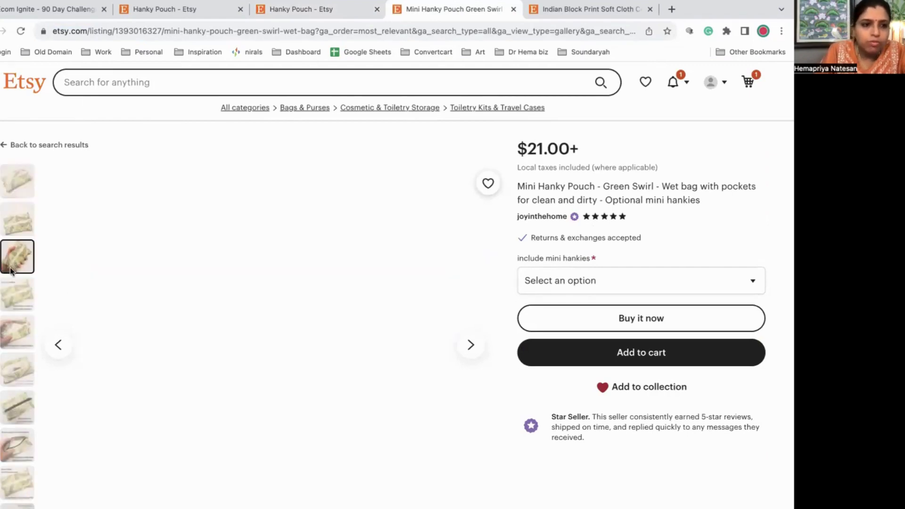
click(14, 293)
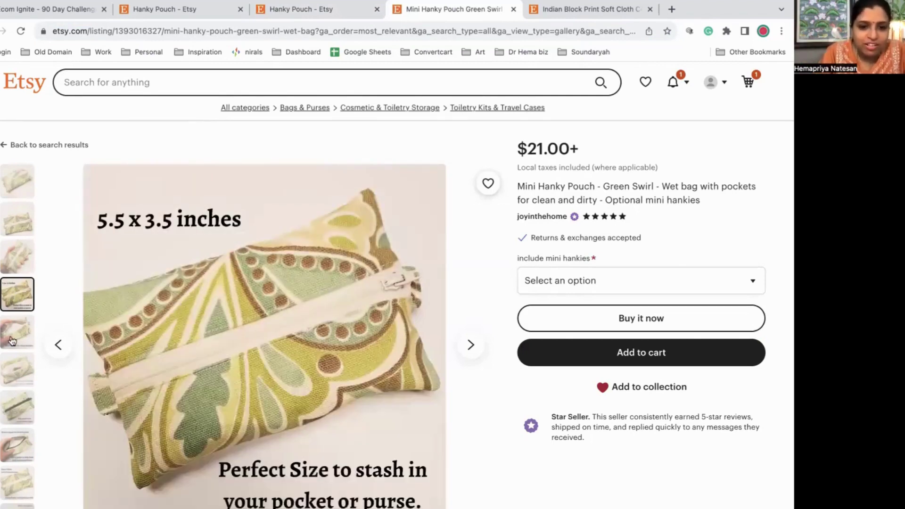
scroll(181, 354, down, 1)
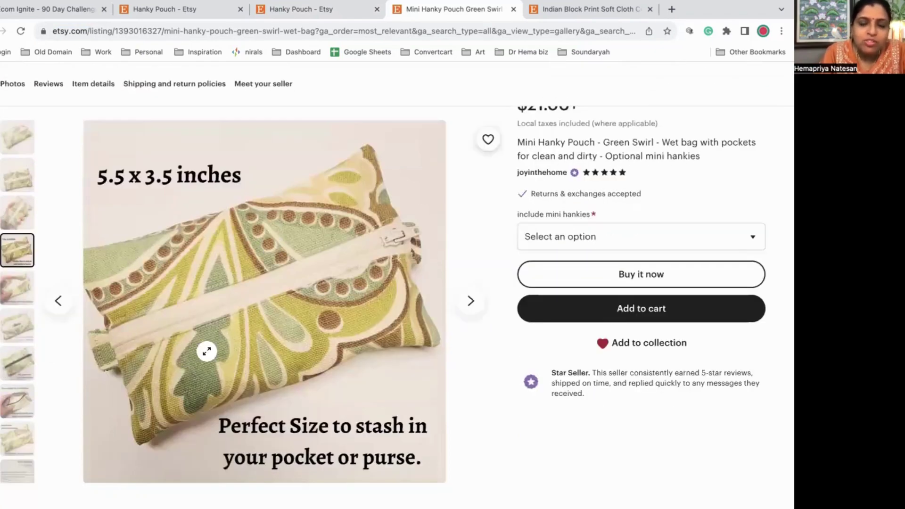
- View the sixth, seventh and eighth product photos of the green swirl mini hanky pouch
click(14, 335)
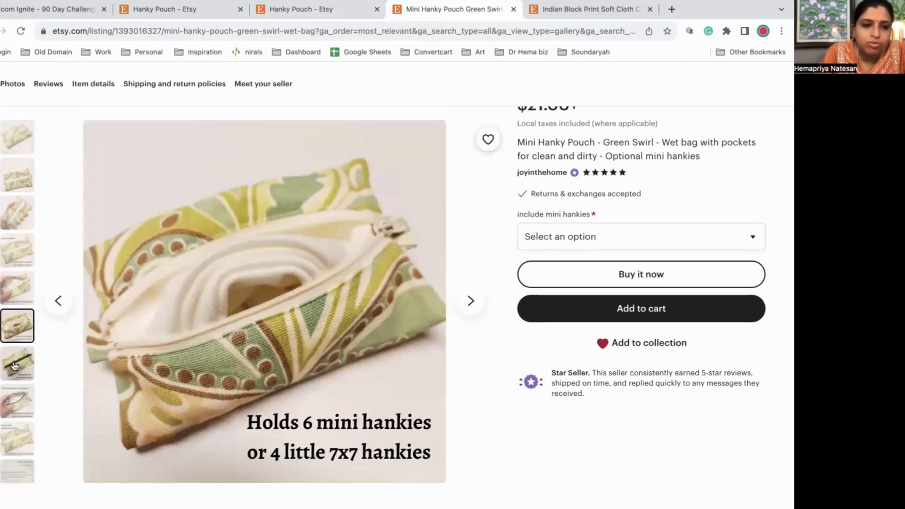
click(15, 365)
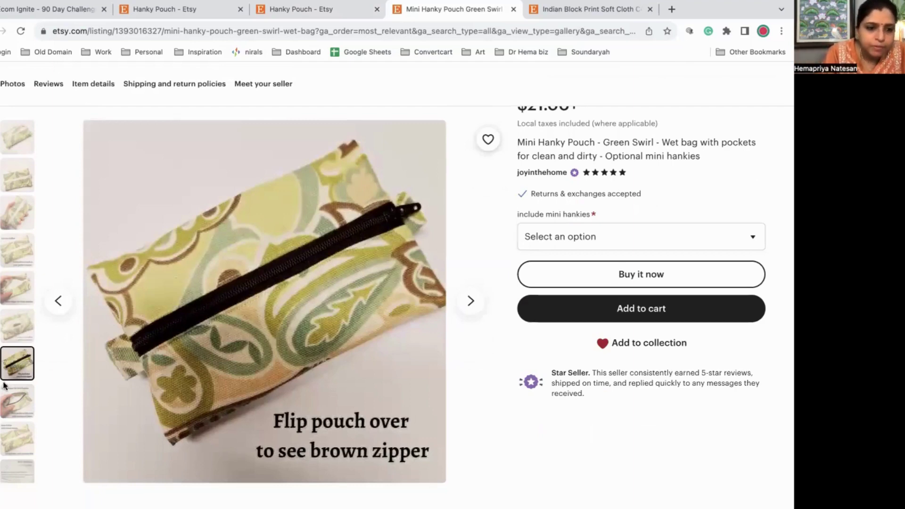
click(20, 401)
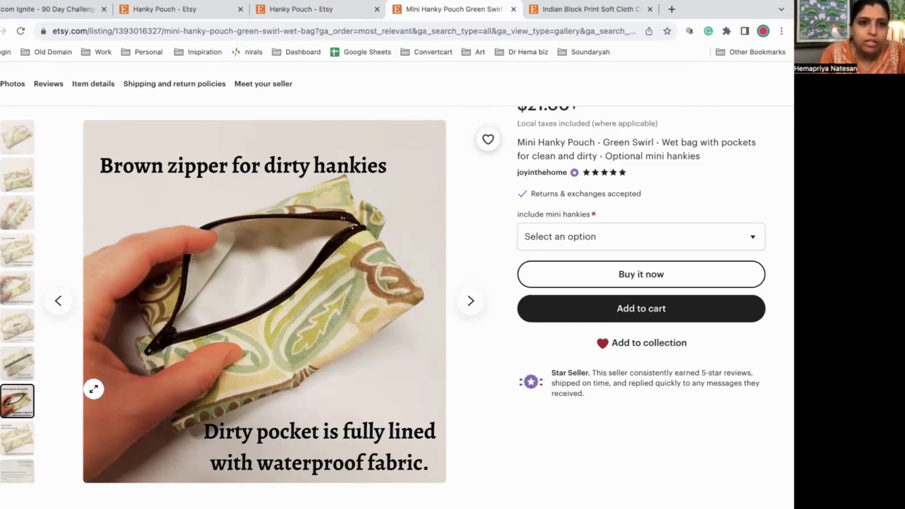
- Copy the green swirl mini hanky pouch listing's link into column B beside "used hanky storage pouch" in the 90 Day Challenge spreadsheet
click(193, 32)
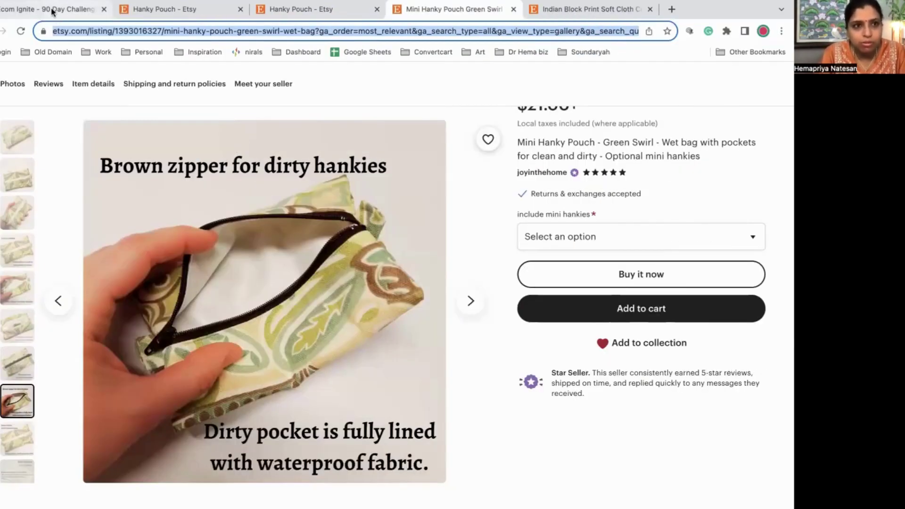
click(193, 11)
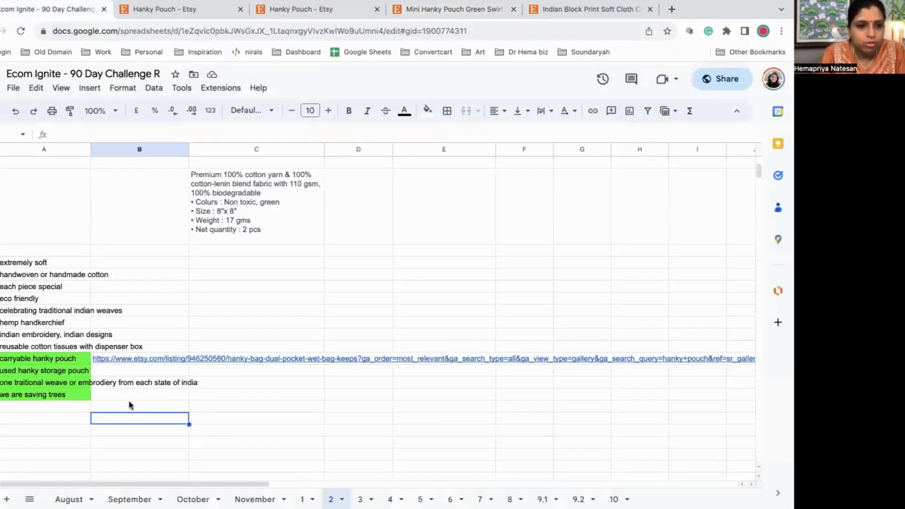
double_click(111, 371)
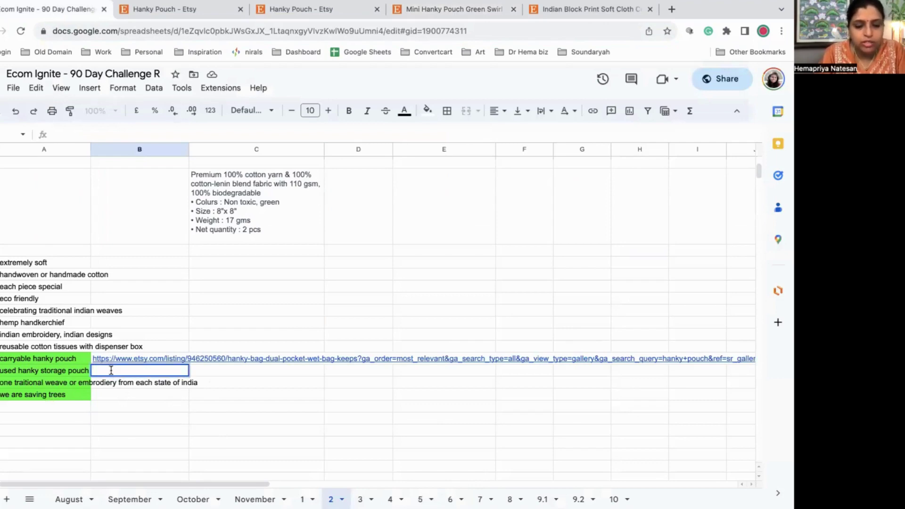
key(ctrl+v)
click(139, 430)
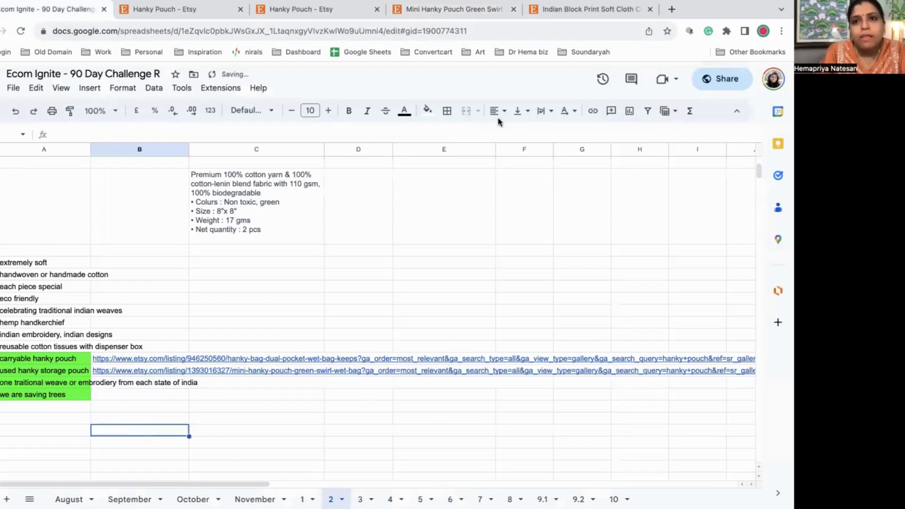
- Go back to the Hanky Pouch results on Etsy, browse the rest of page 1 and open the Yellow handkerchief holder listing
click(177, 10)
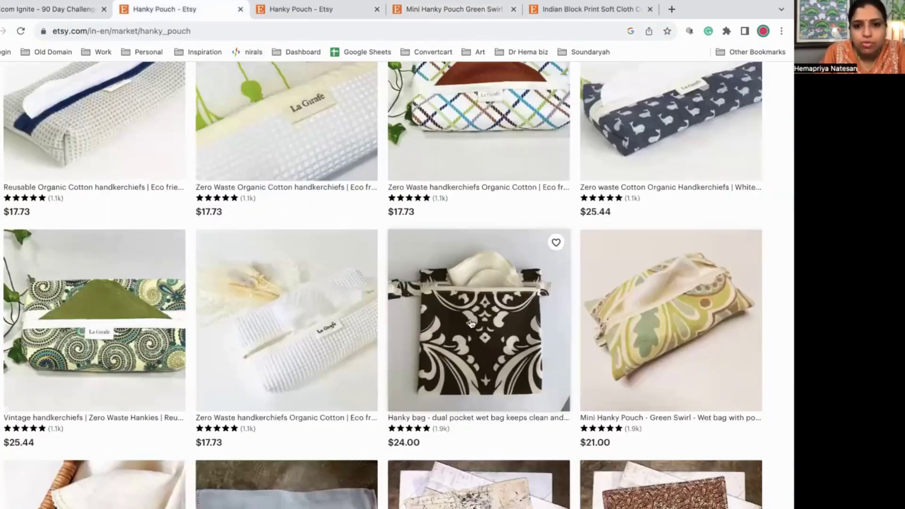
scroll(471, 323, down, 5)
scroll(471, 323, down, 5)
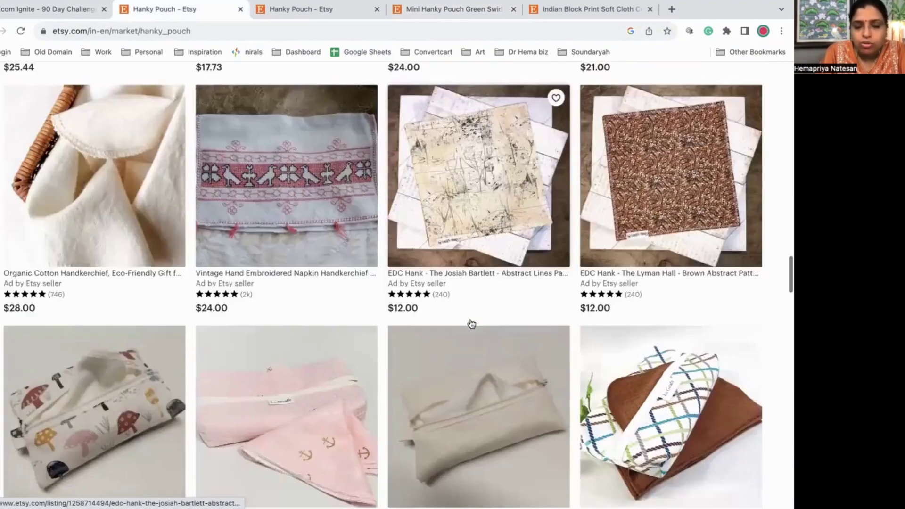
scroll(471, 324, down, 4)
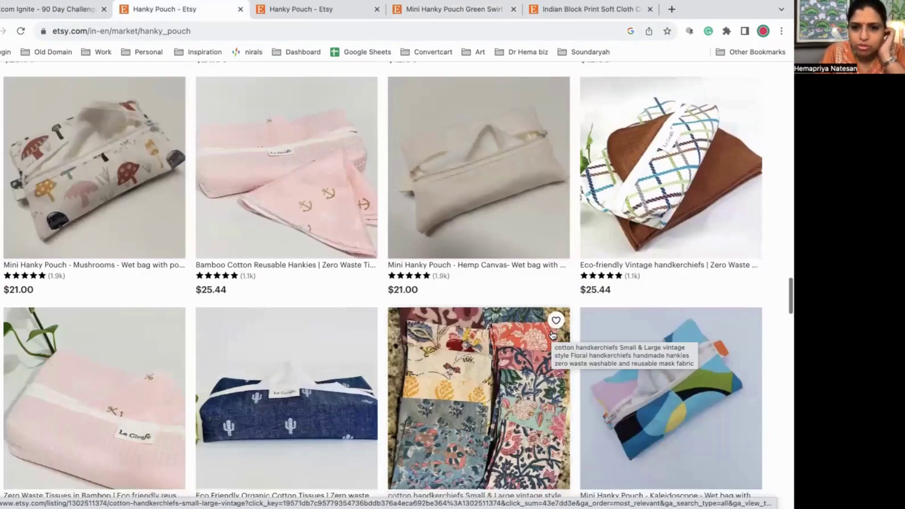
scroll(552, 335, down, 4)
scroll(552, 335, down, 8)
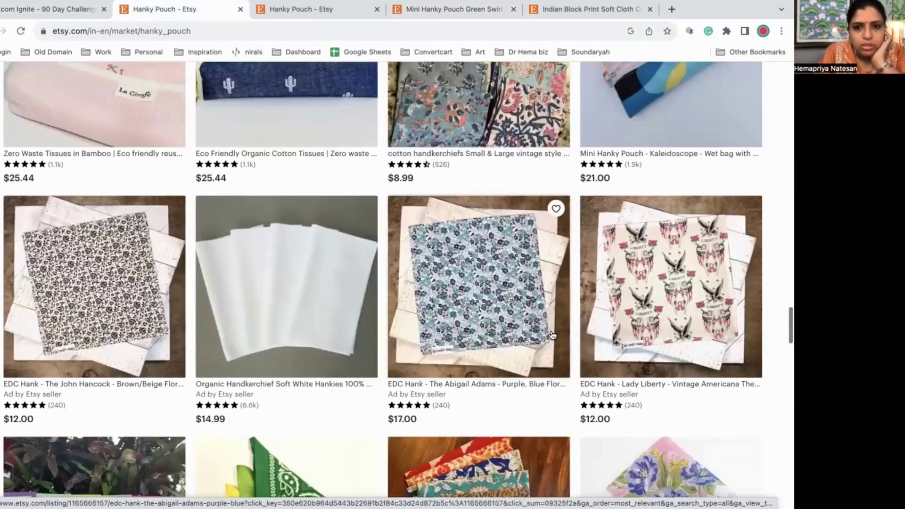
scroll(552, 335, down, 7)
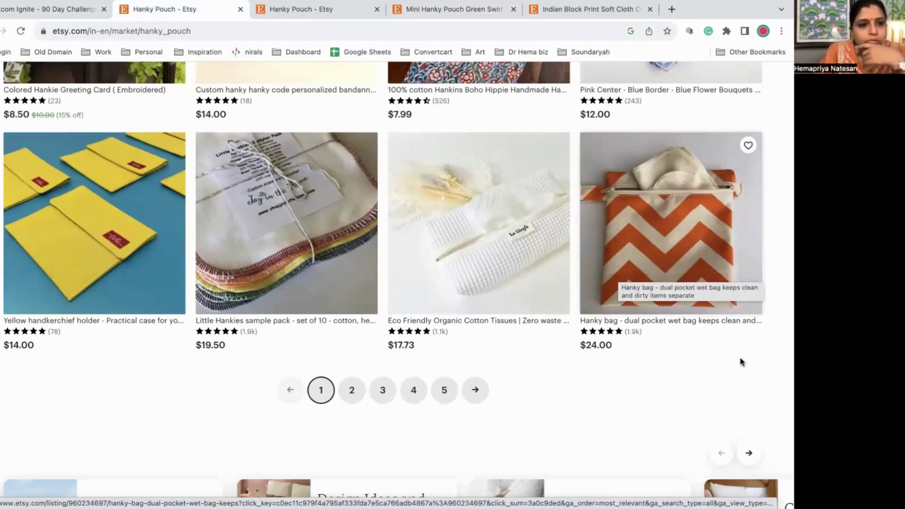
click(143, 228)
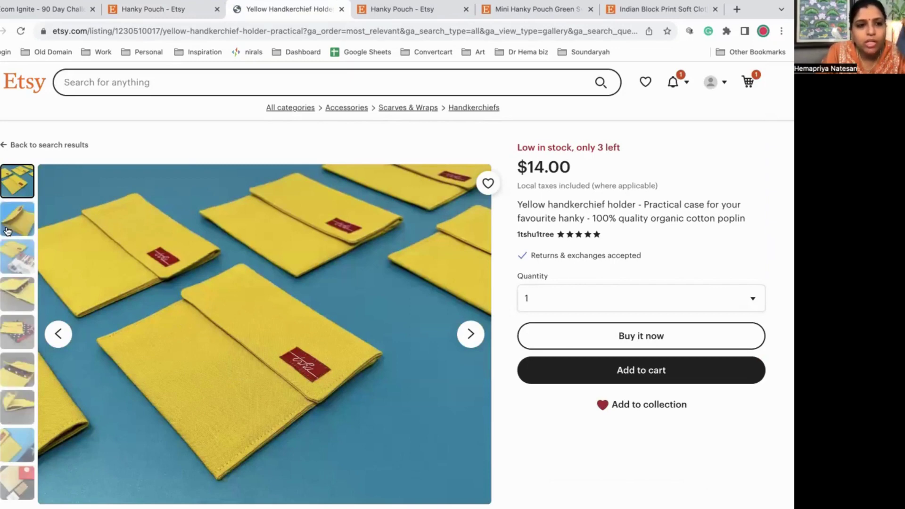
- View the second, third, fourth and sixth product photos of the yellow handkerchief holder
click(7, 231)
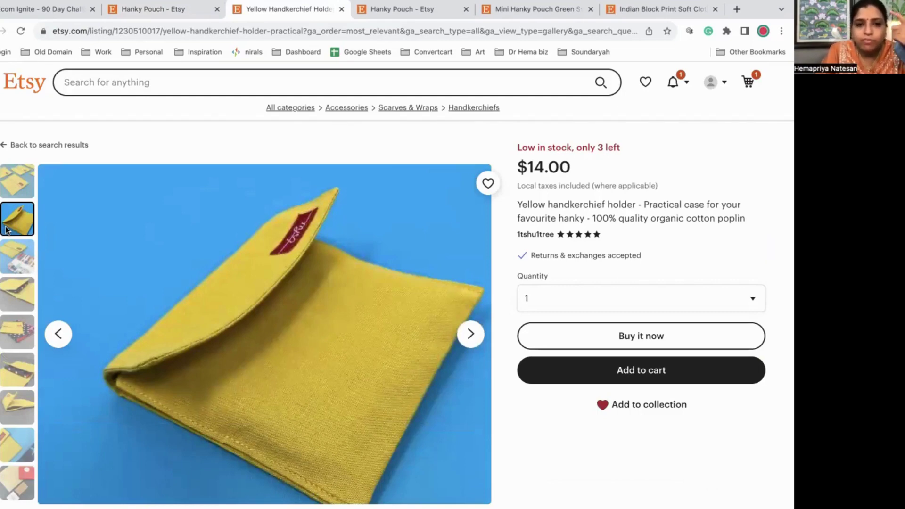
click(18, 258)
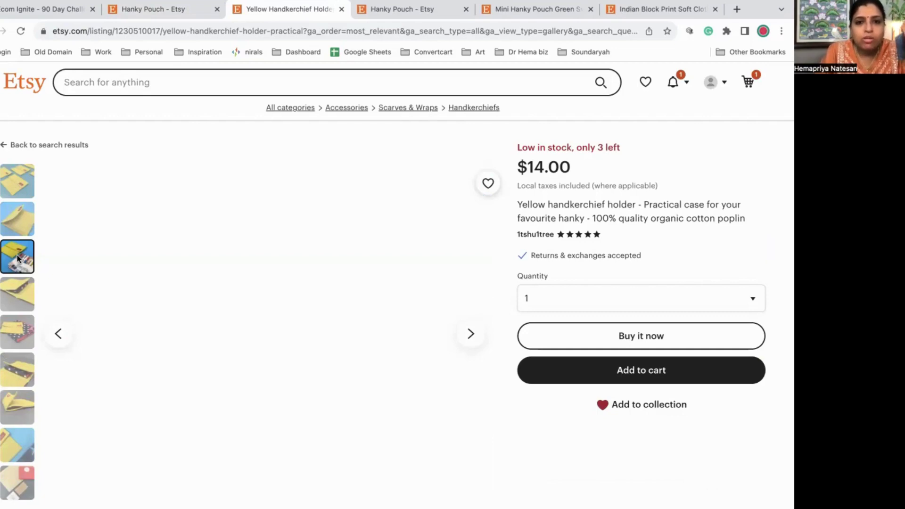
click(19, 291)
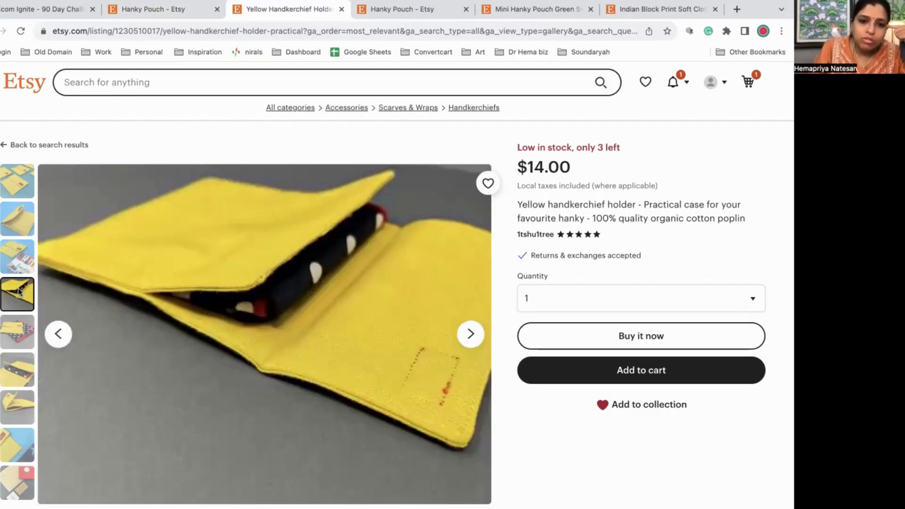
click(21, 372)
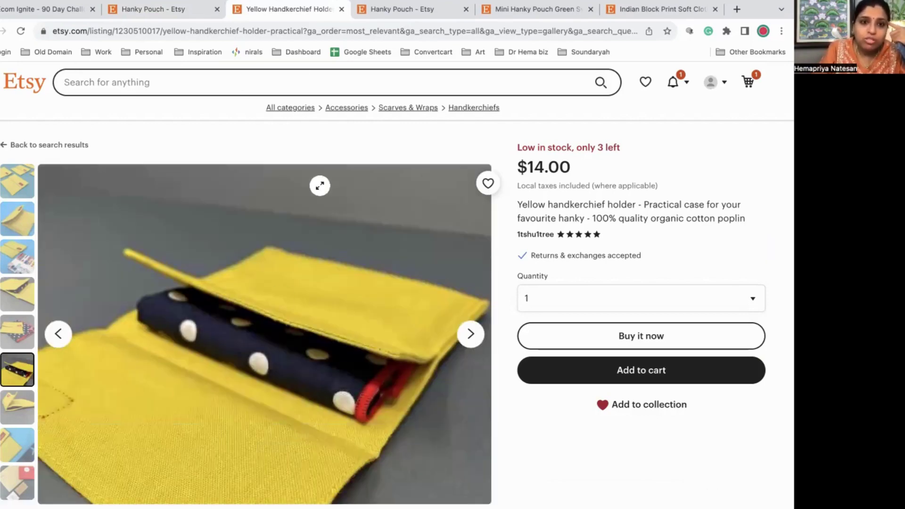
- Return to the Hanky Pouch search results and examine the listings on page 2 for other pouch and holder ideas
click(135, 14)
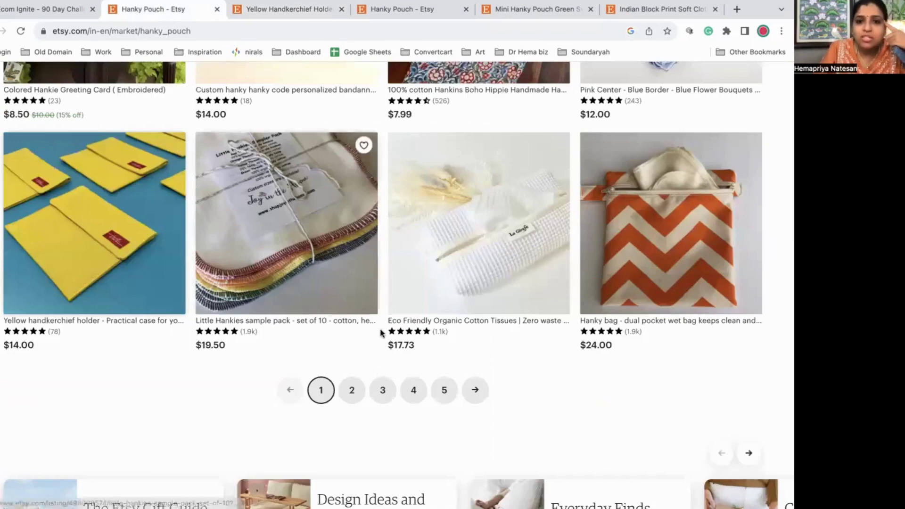
click(350, 402)
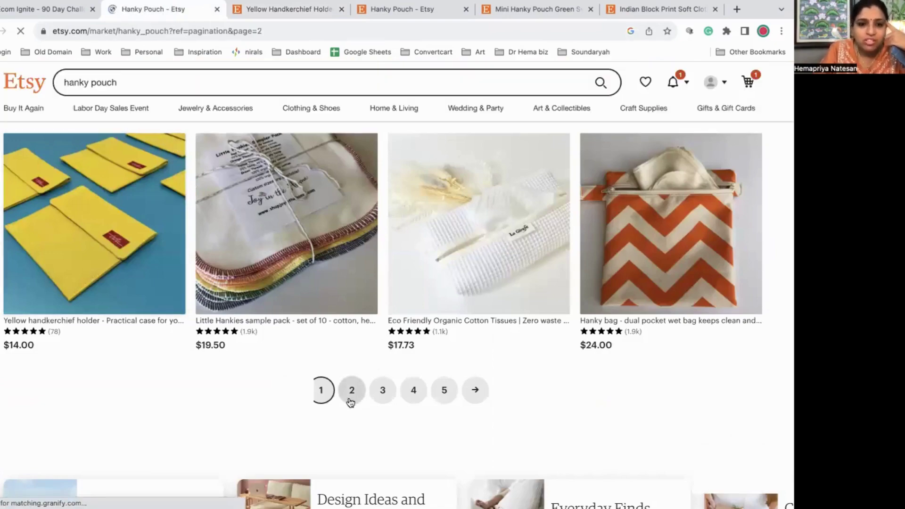
scroll(438, 394, down, 1)
scroll(438, 394, down, 5)
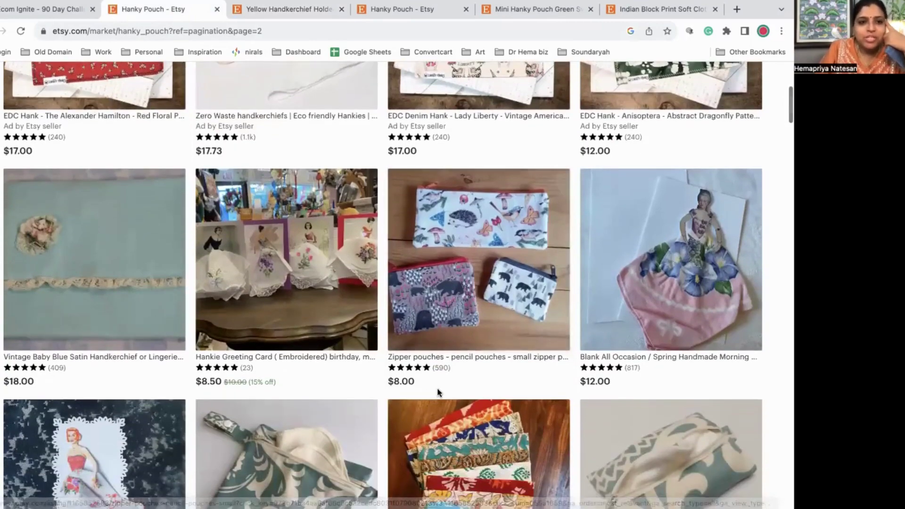
scroll(438, 393, down, 3)
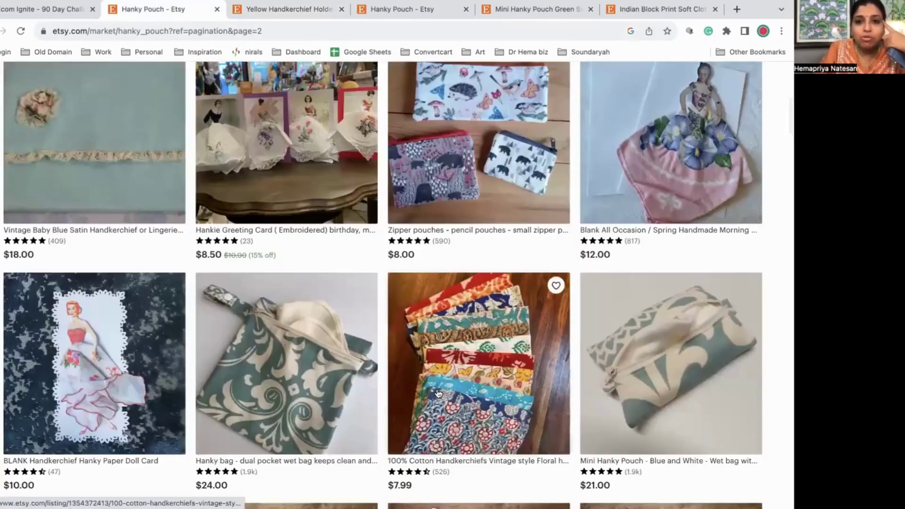
scroll(438, 393, up, 2)
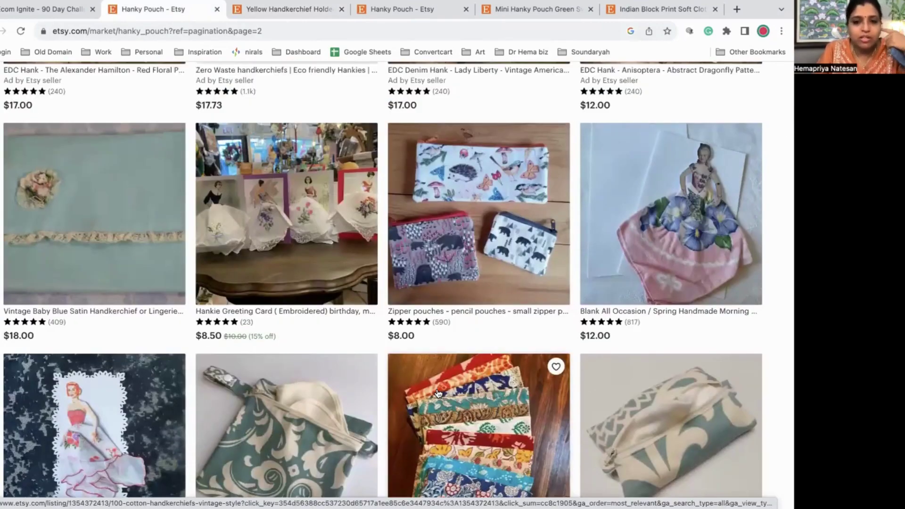
scroll(438, 394, down, 5)
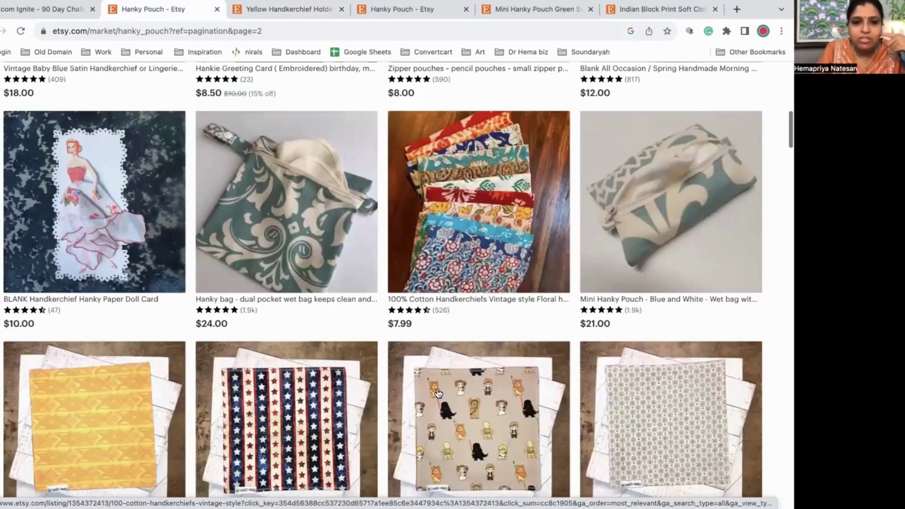
scroll(438, 394, down, 5)
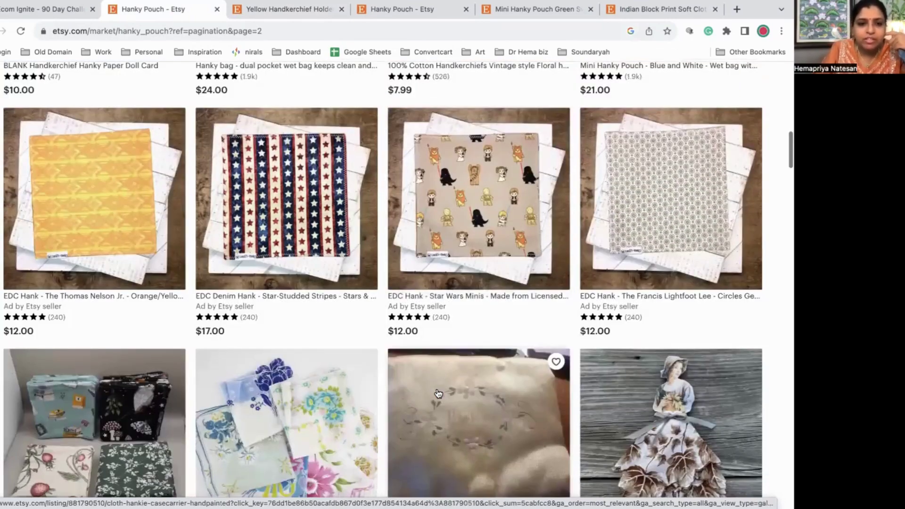
scroll(438, 393, down, 2)
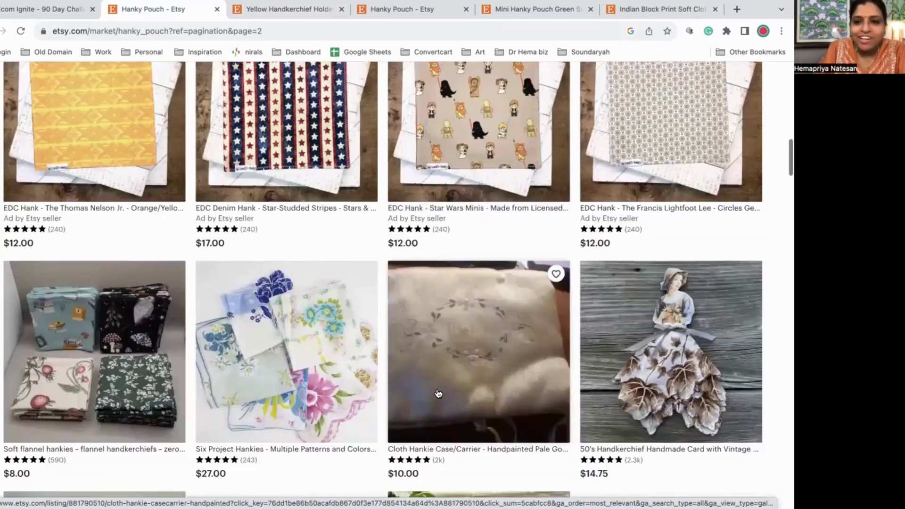
scroll(438, 393, down, 7)
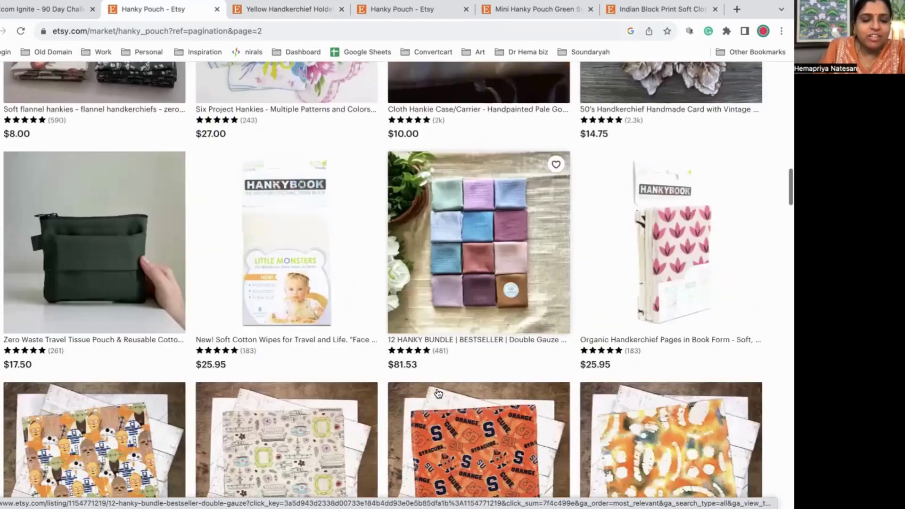
scroll(438, 394, down, 8)
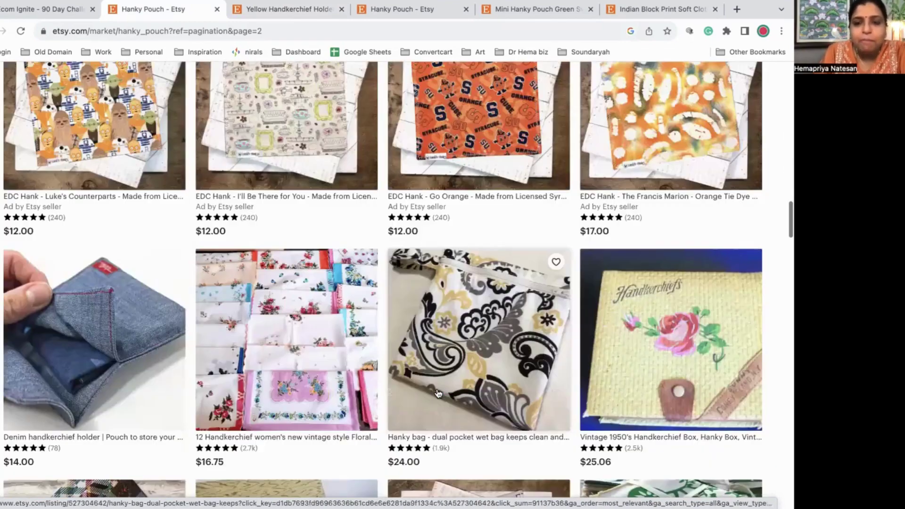
scroll(438, 392, down, 3)
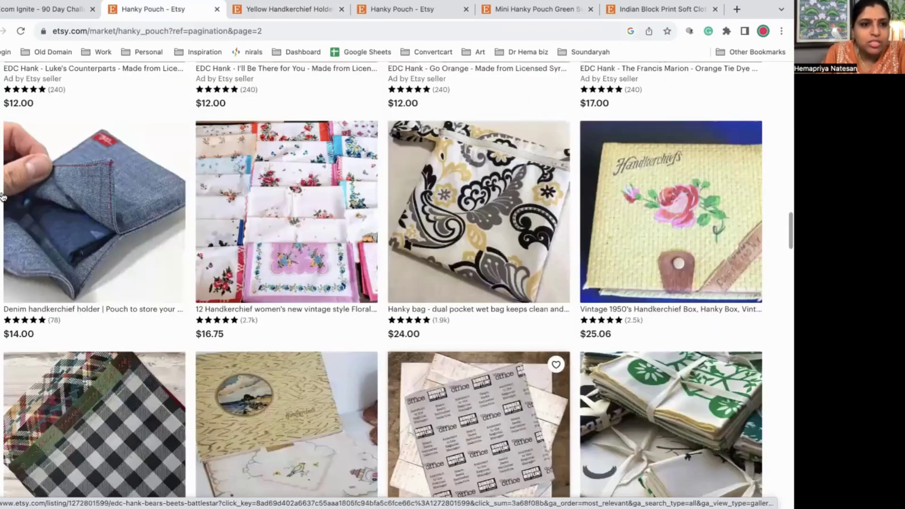
- Open the Denim handkerchief holder listing and paste its link into column C beside "carryable hanky pouch" in the 90 Day Challenge spreadsheet
click(68, 189)
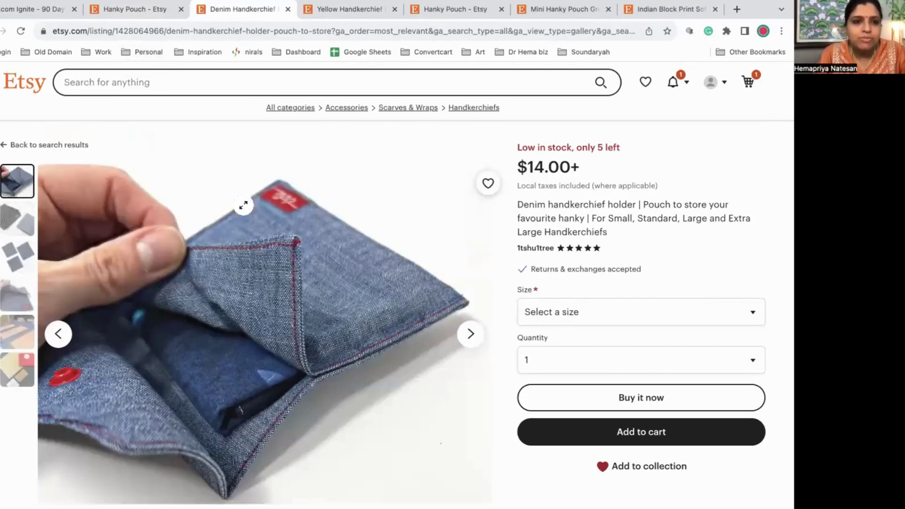
click(188, 32)
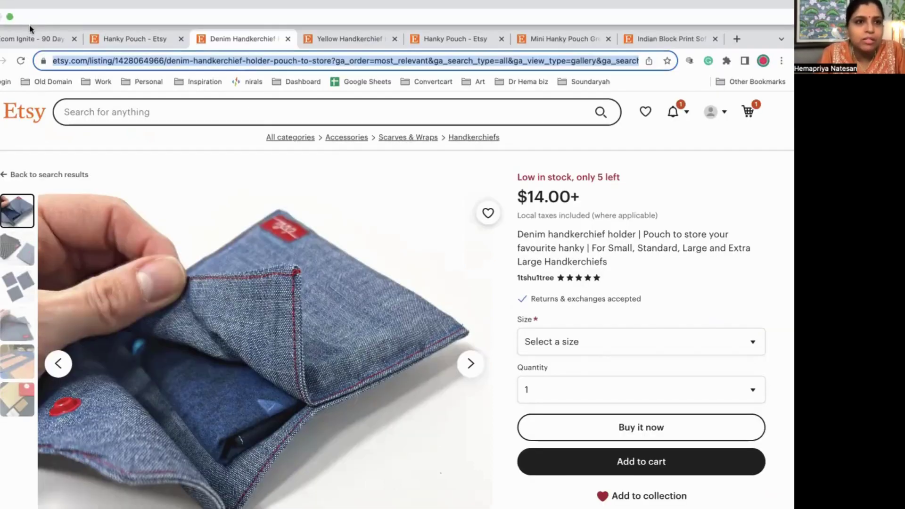
click(33, 38)
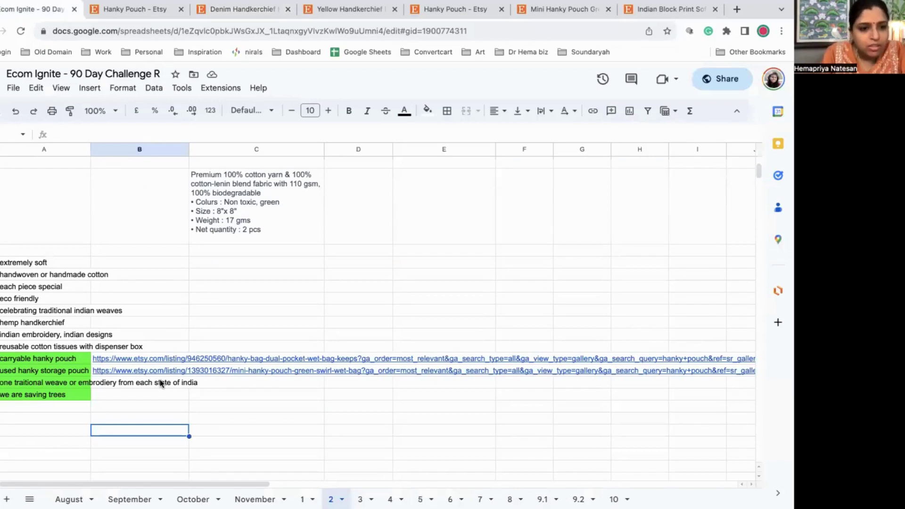
double_click(202, 359)
key(ctrl+v)
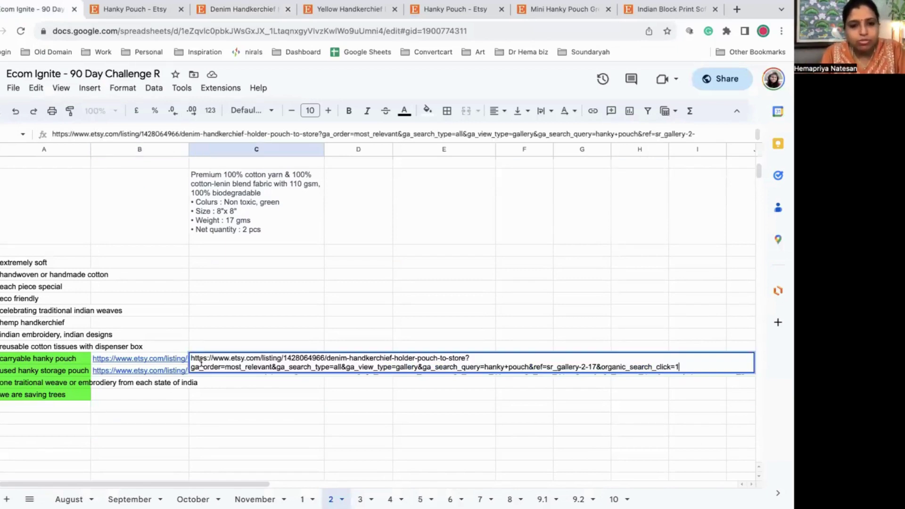
click(205, 406)
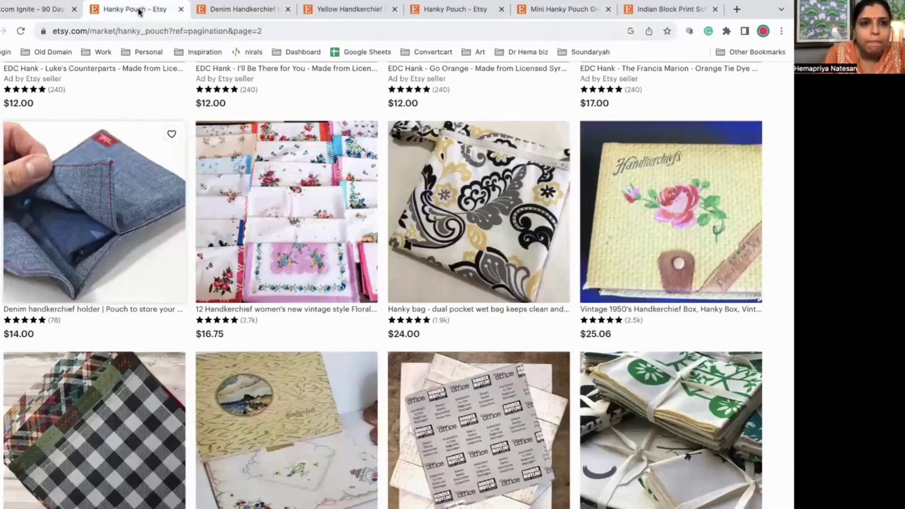
- Return to the Hanky Pouch results on Etsy and examine the remaining listings on page 2 for pouch and handkerchief ideas
click(139, 10)
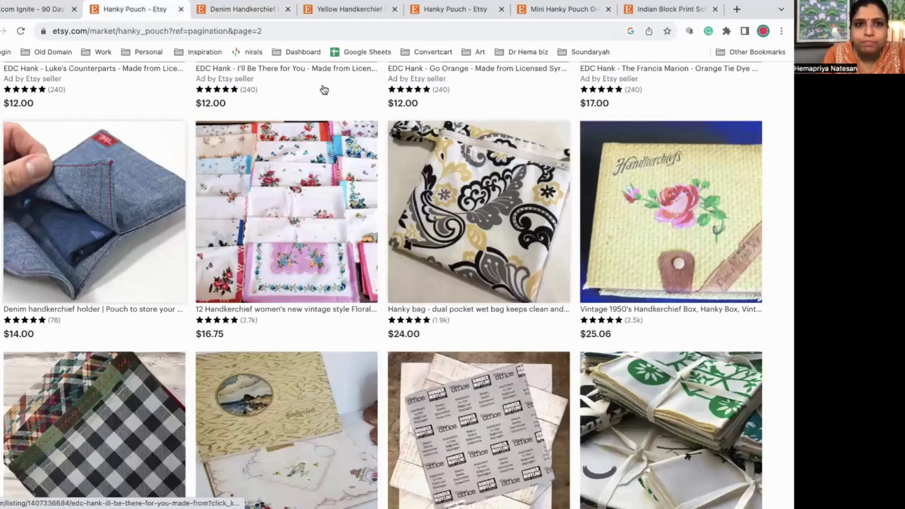
scroll(257, 260, down, 3)
scroll(257, 259, down, 8)
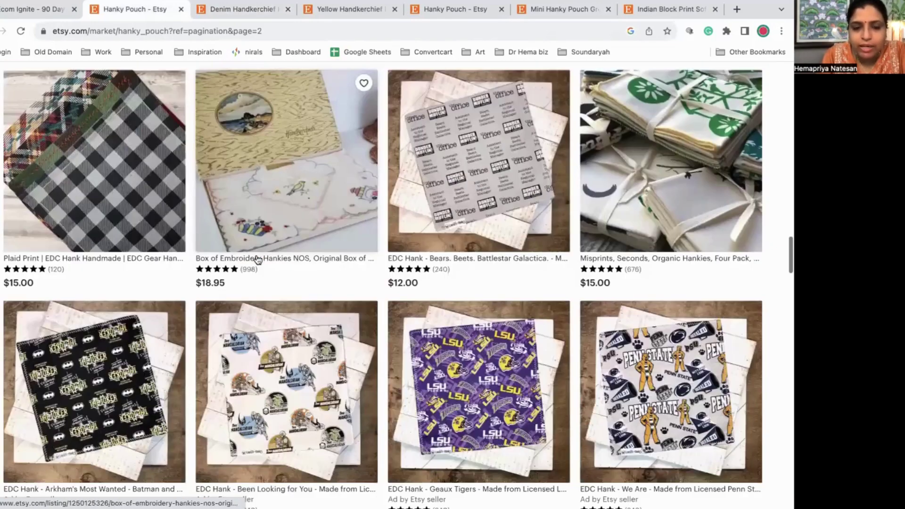
scroll(257, 260, down, 7)
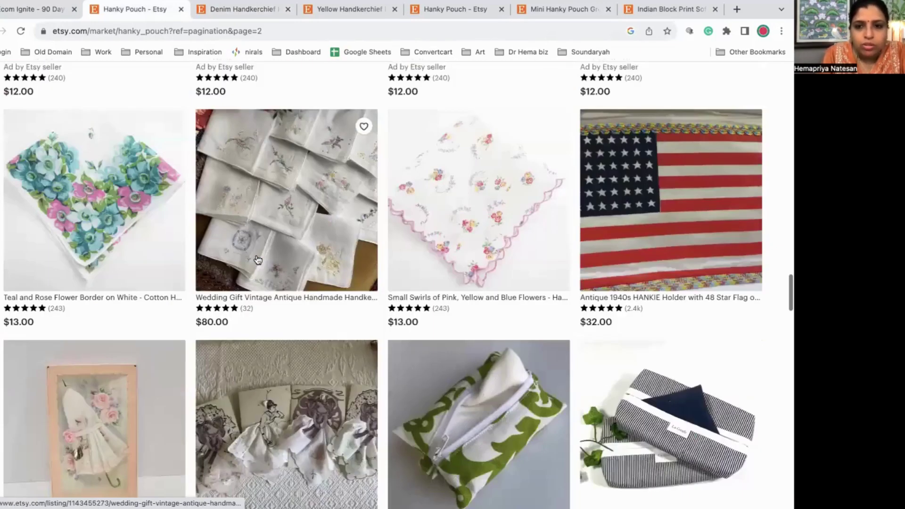
scroll(258, 260, down, 3)
scroll(258, 259, down, 6)
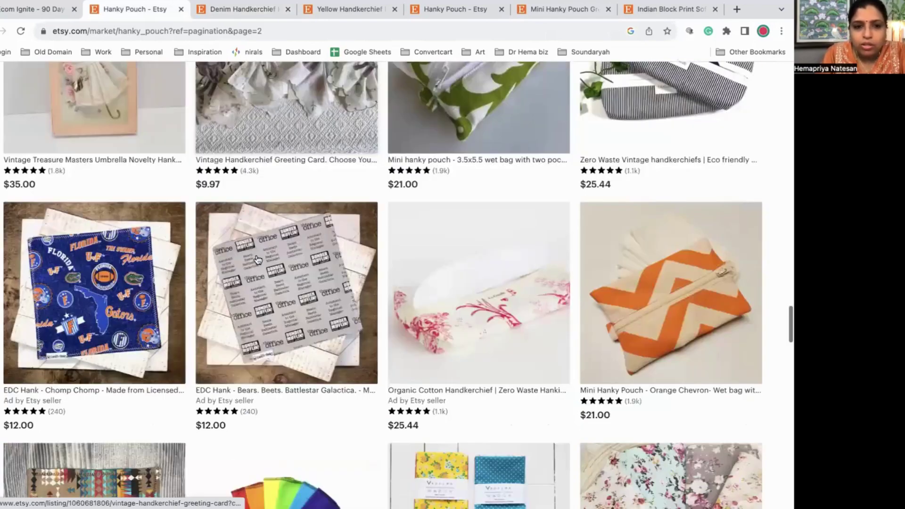
scroll(257, 259, down, 4)
scroll(258, 260, down, 5)
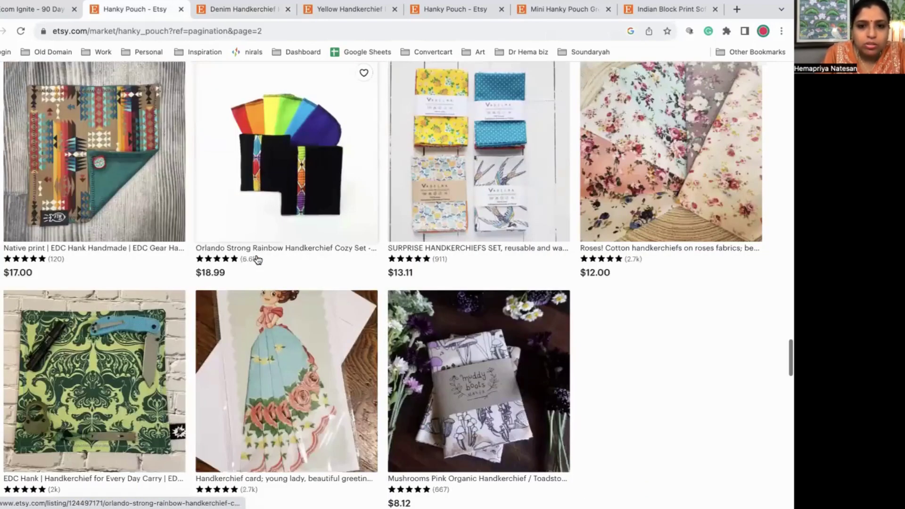
scroll(257, 259, down, 5)
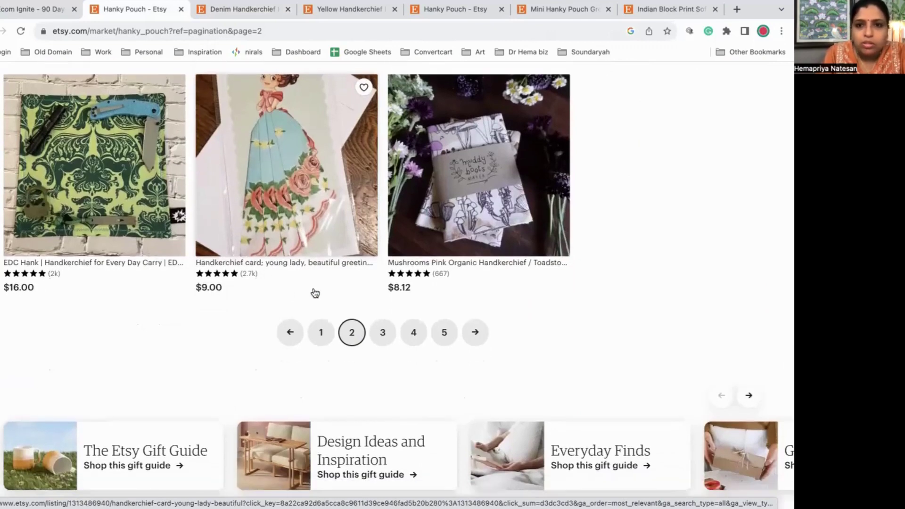
- Open page 3 of the Hanky Pouch results and examine its pouches, holders and handkerchief sets for product ideas
click(372, 335)
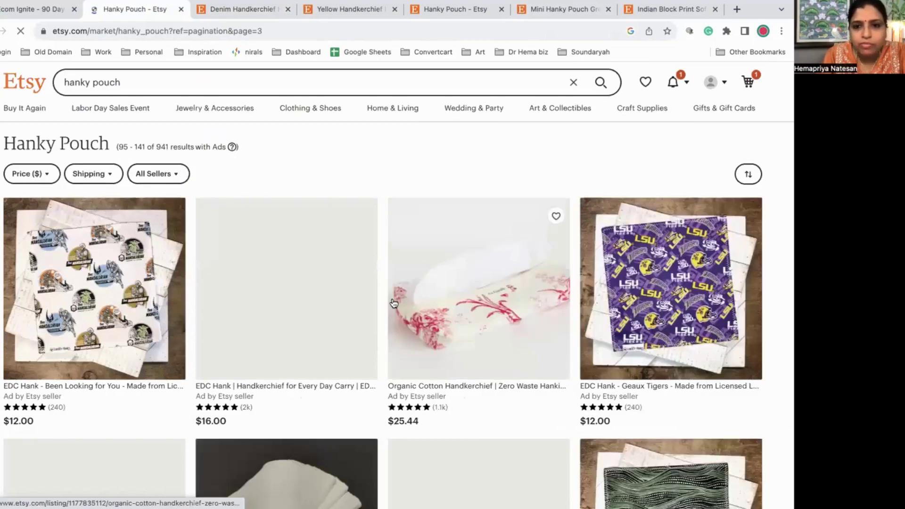
scroll(393, 303, down, 3)
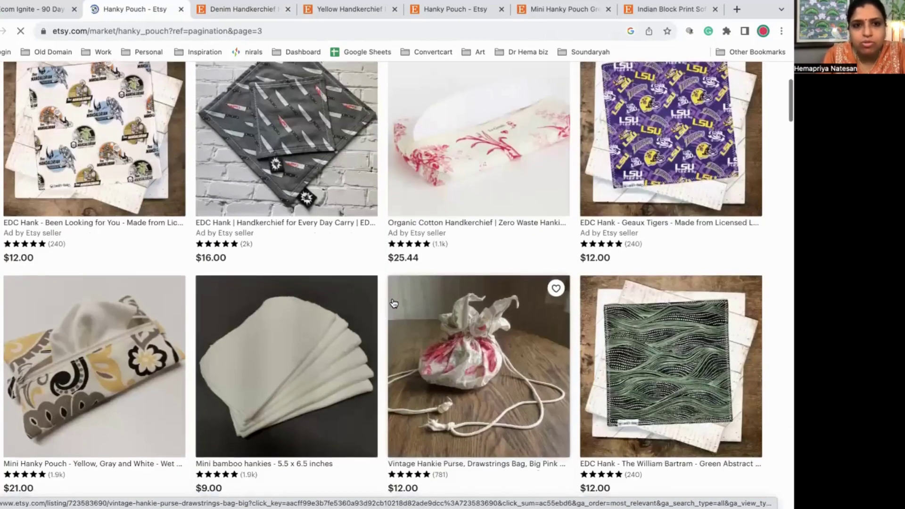
scroll(394, 303, down, 3)
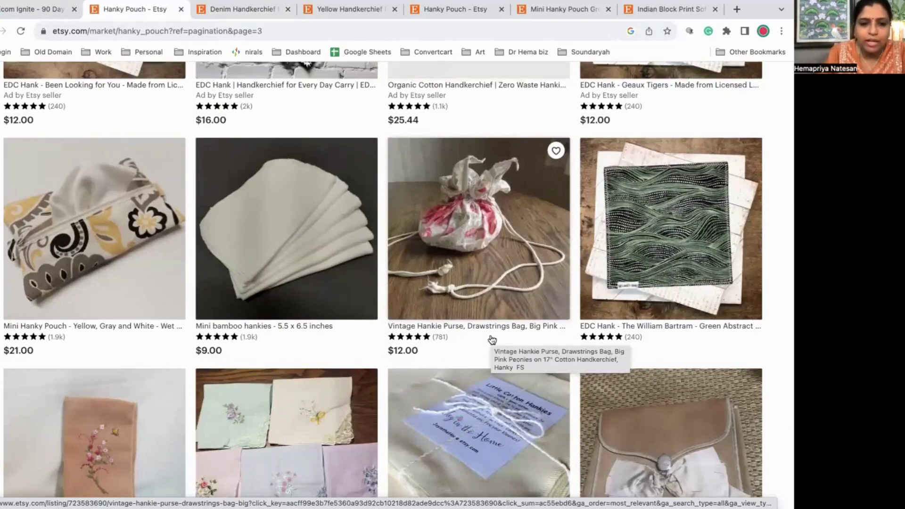
scroll(492, 339, down, 10)
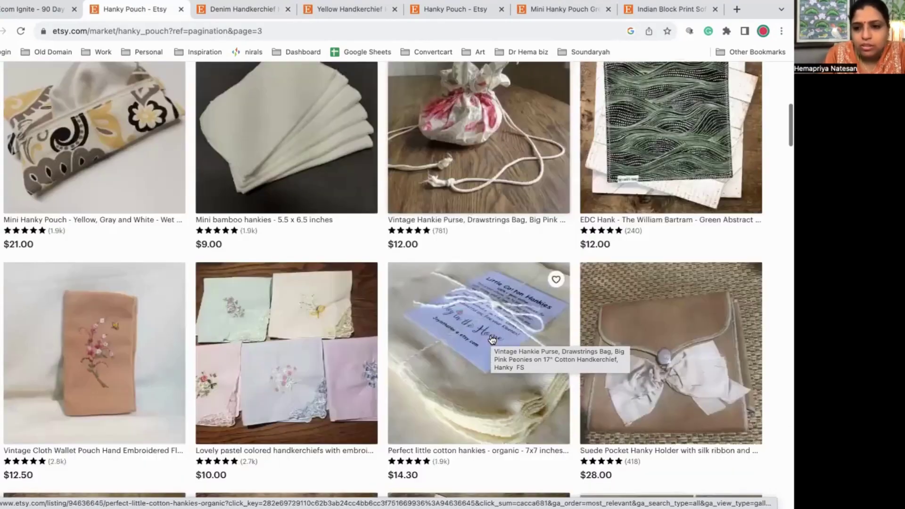
scroll(491, 340, down, 5)
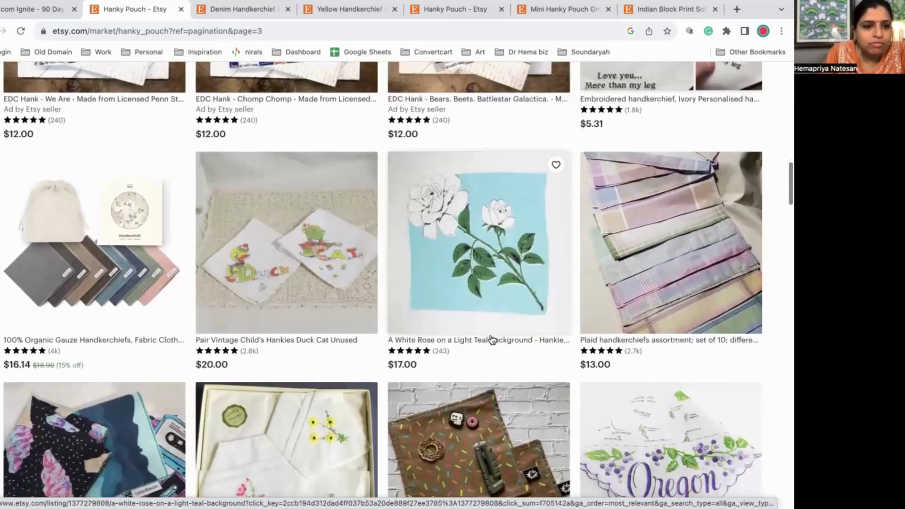
scroll(491, 339, down, 5)
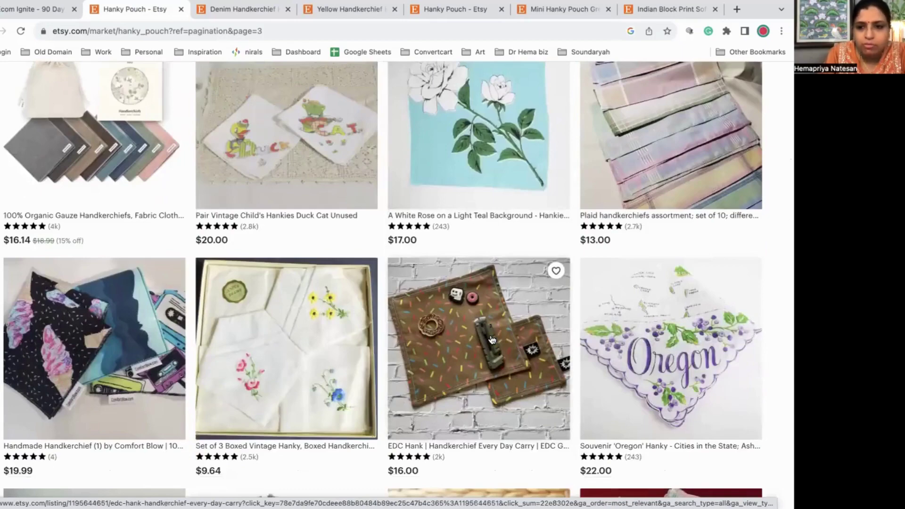
scroll(491, 339, down, 3)
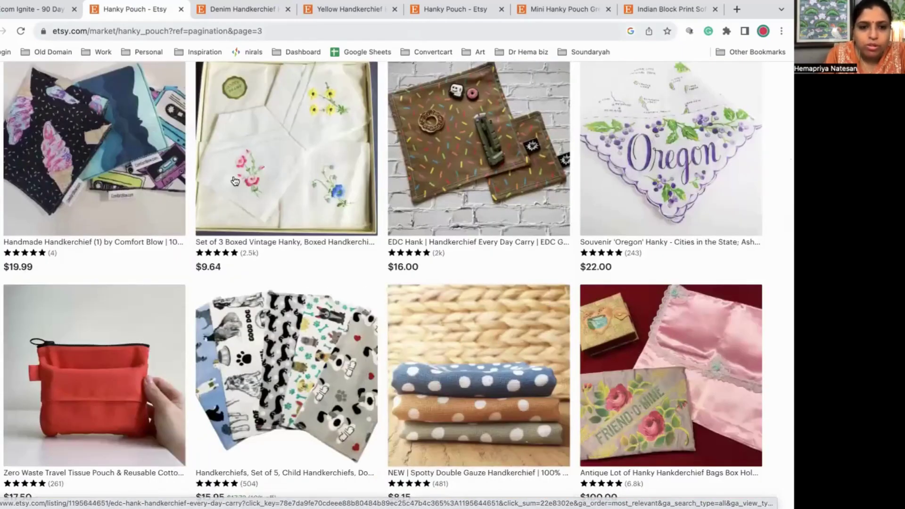
scroll(368, 362, down, 6)
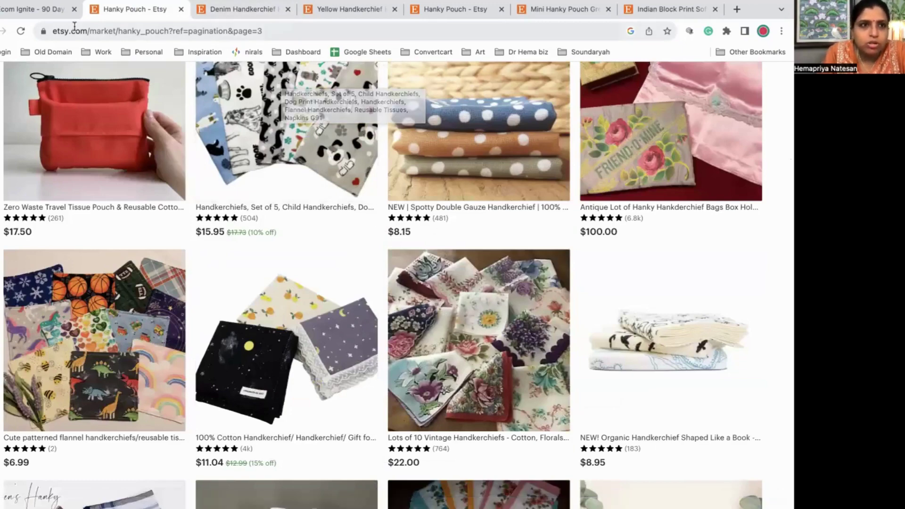
- Switch to the 90 Day Challenge spreadsheet, review the green-highlighted ideas in column A and select the empty cell below "we are saving trees"
click(45, 18)
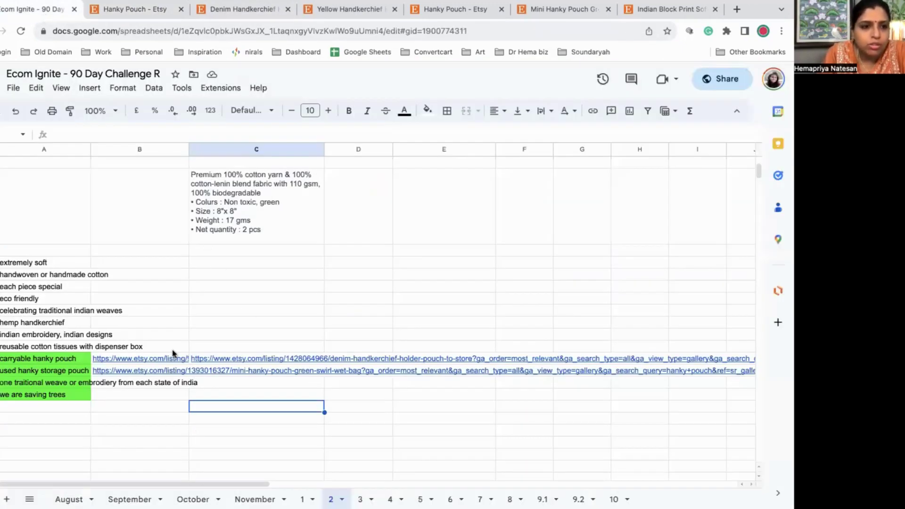
click(63, 358)
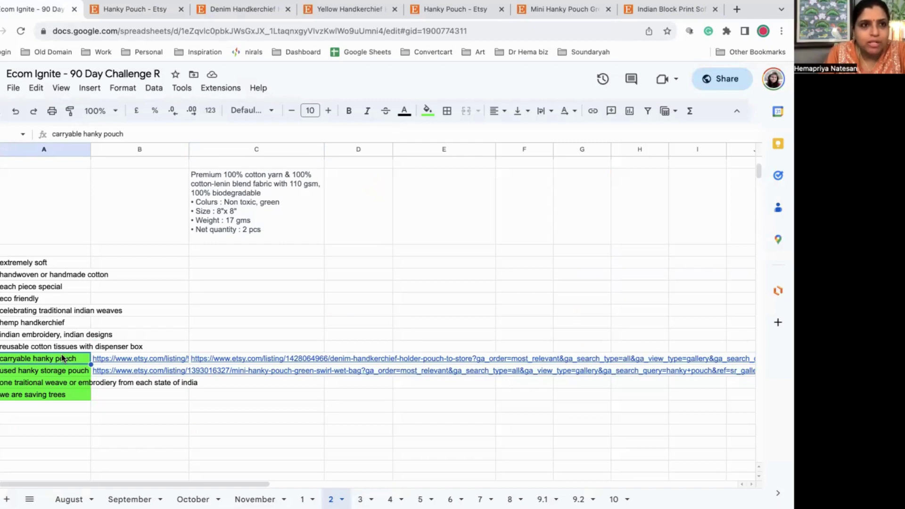
click(66, 372)
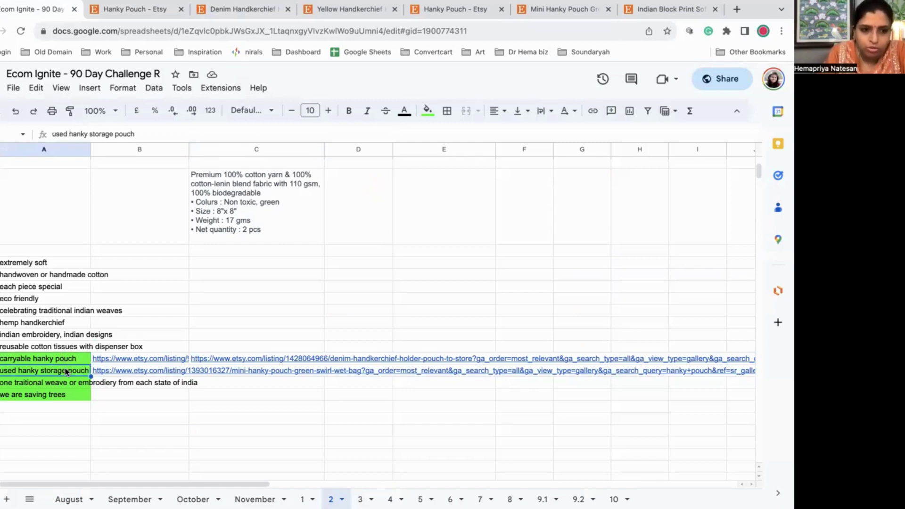
click(64, 384)
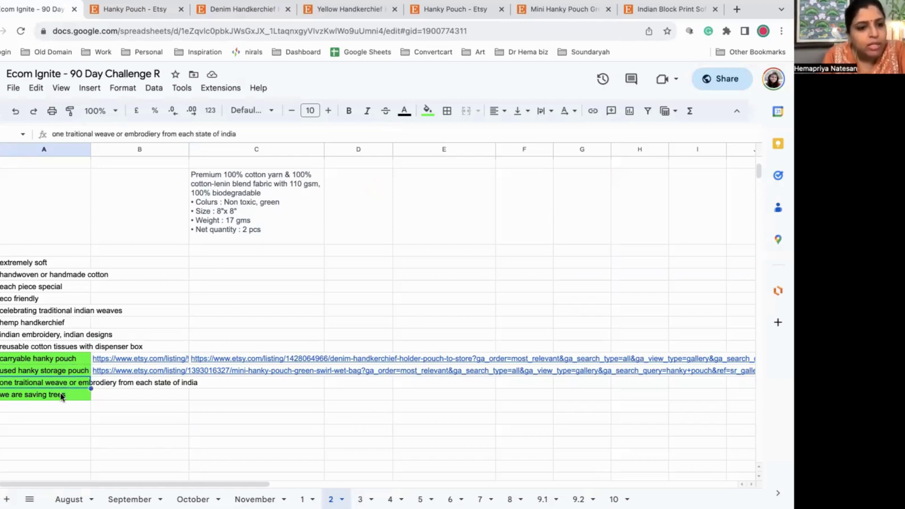
click(61, 393)
click(59, 405)
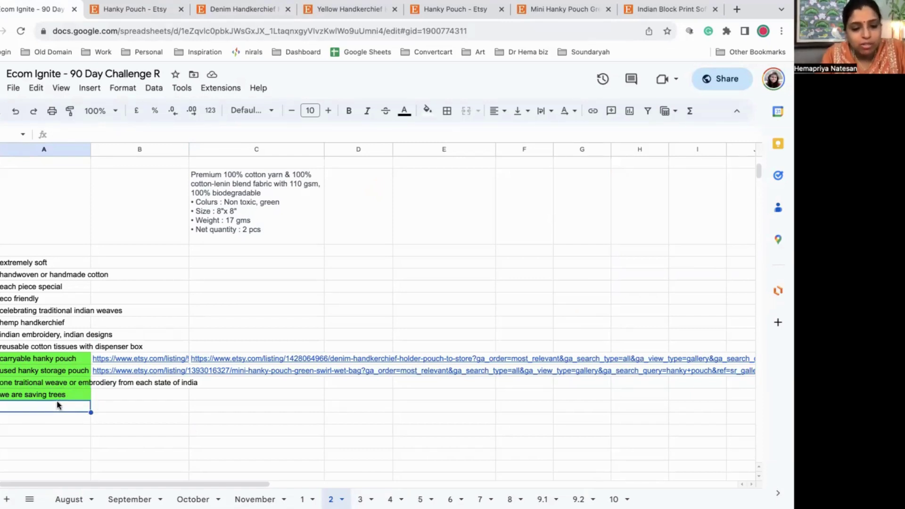
text(xtremely)
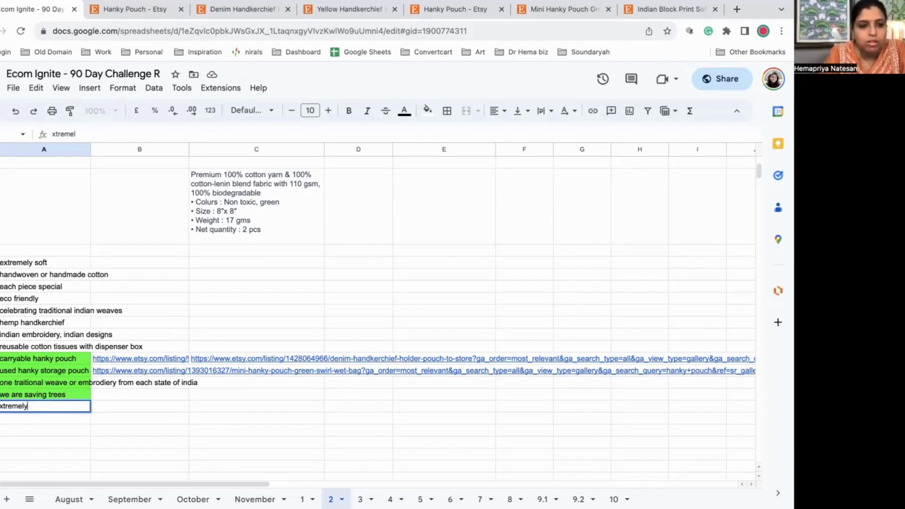
key(BackSpace)
key(BackSpace)
key(BackSpace)
key(BackSpace)
key(BackSpace)
key(BackSpace)
key(BackSpace)
key(BackSpace)
key(BackSpace)
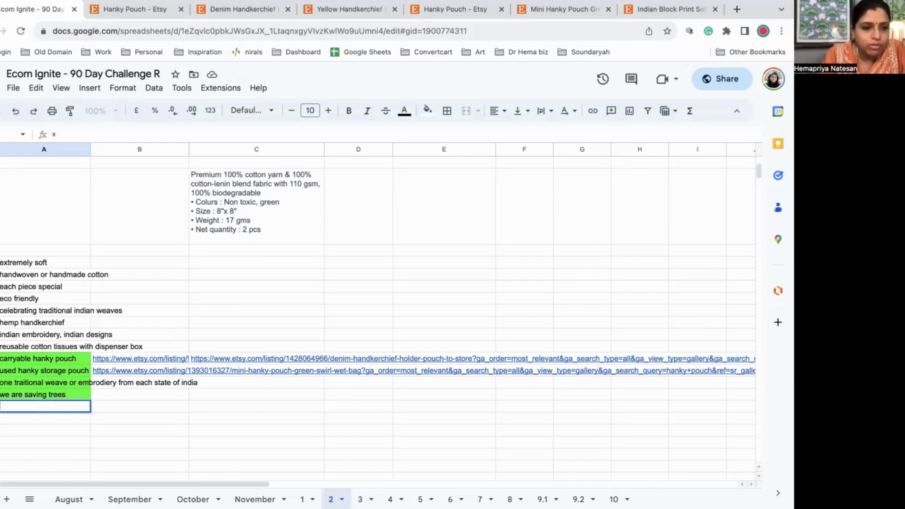
text(ext)
key(BackSpace)
key(BackSpace)
key(BackSpace)
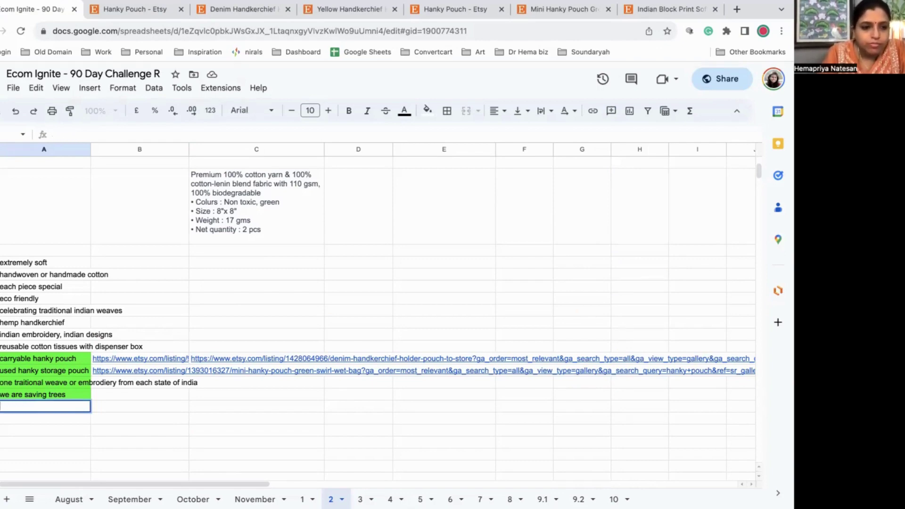
- Enter "extremenly soft handmade" as a new idea in column A directly below "we are saving trees"
text(e)
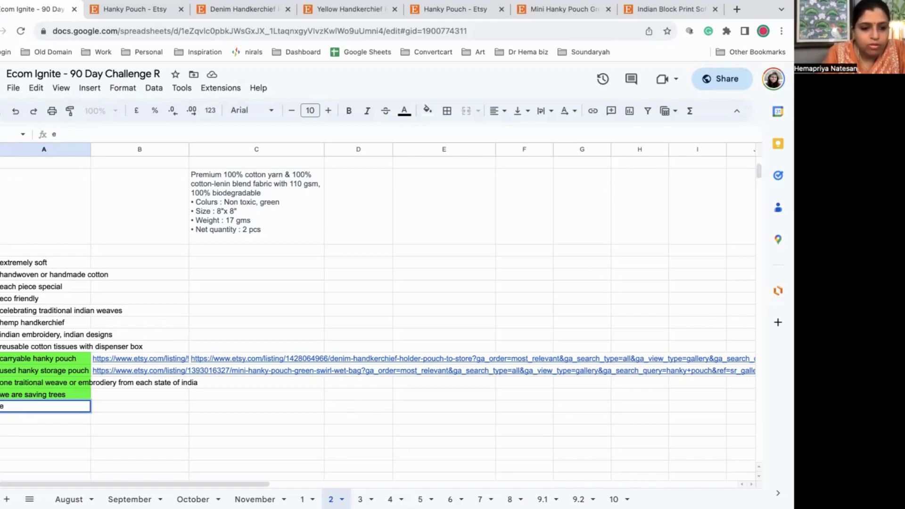
text(xtremenly)
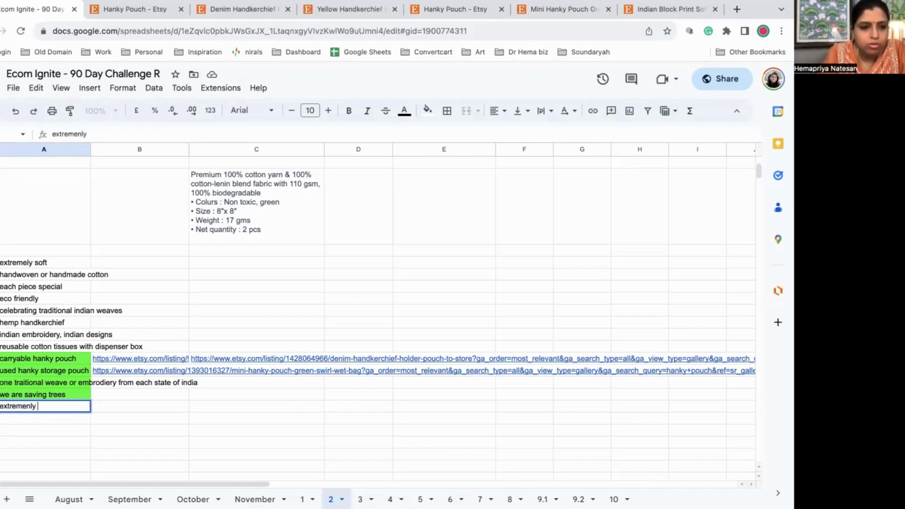
text( soft handmade)
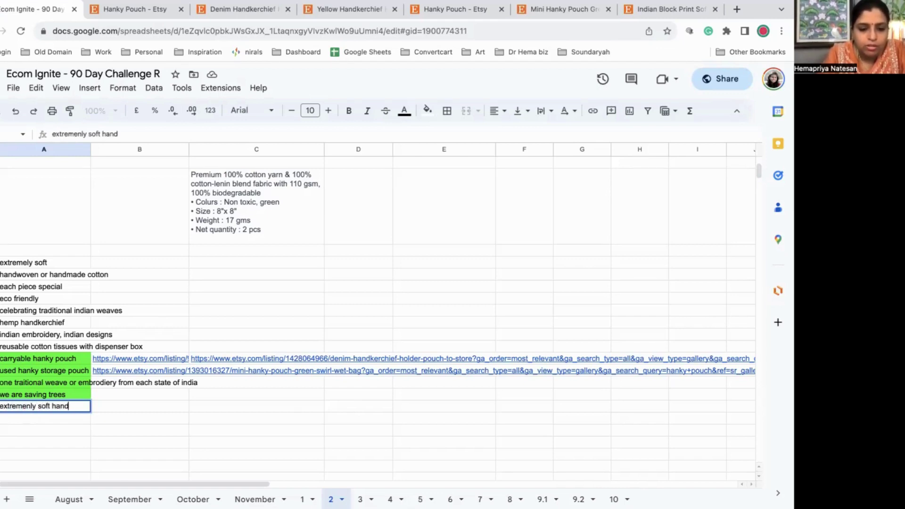
click(60, 420)
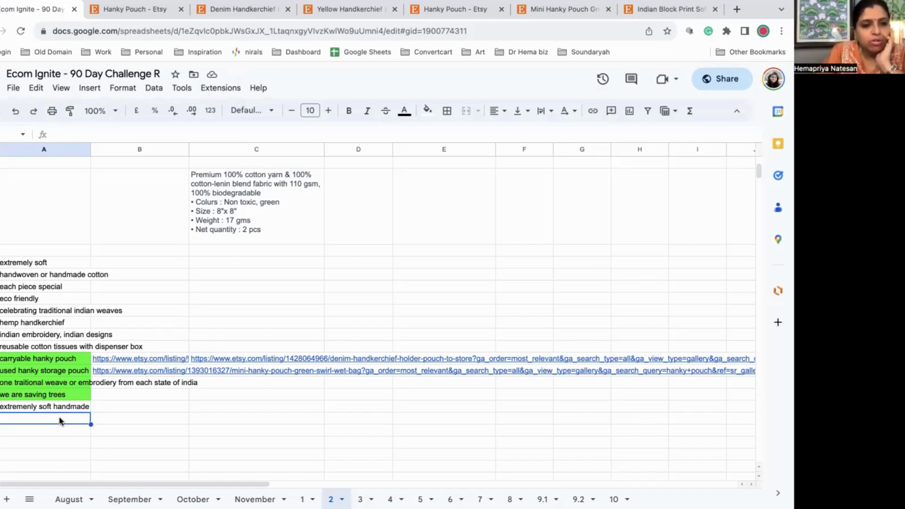
- Go back to the Etsy Hanky Pouch results and look through the rest of the listings on page 3
click(130, 8)
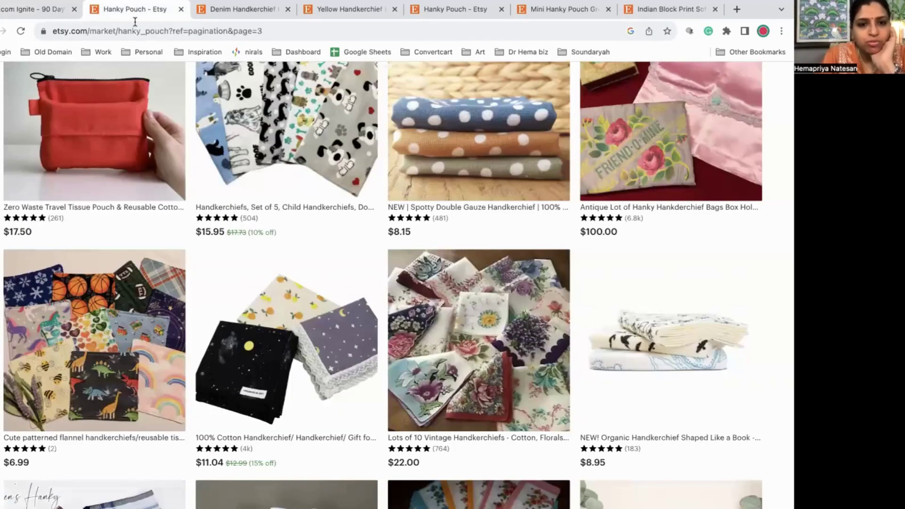
scroll(321, 400, down, 7)
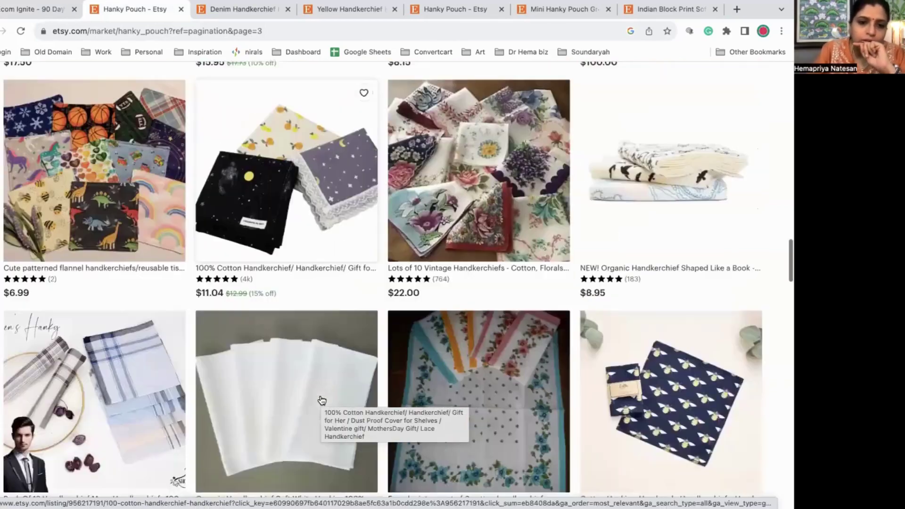
scroll(321, 400, down, 5)
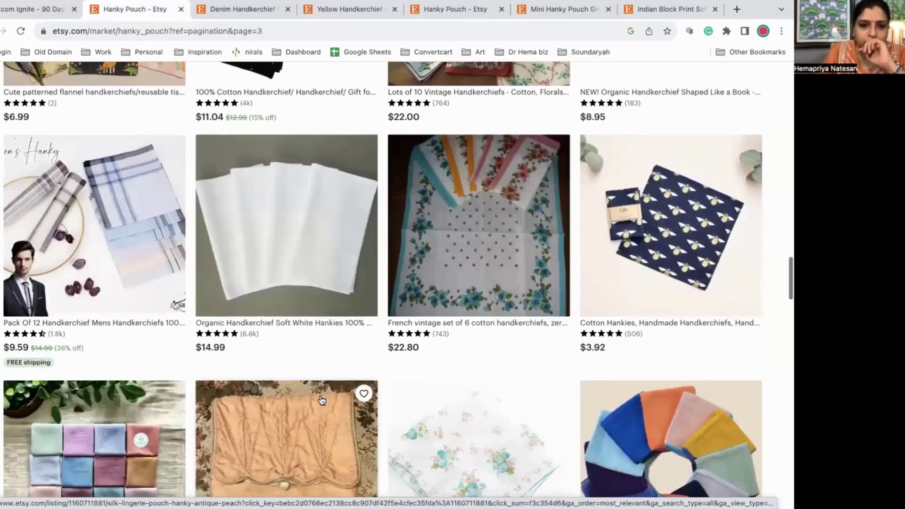
scroll(321, 399, down, 7)
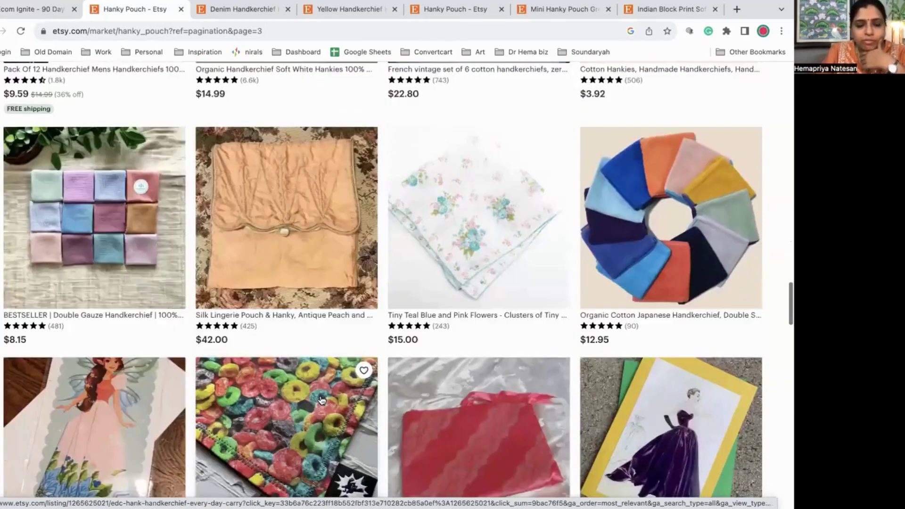
scroll(321, 399, down, 10)
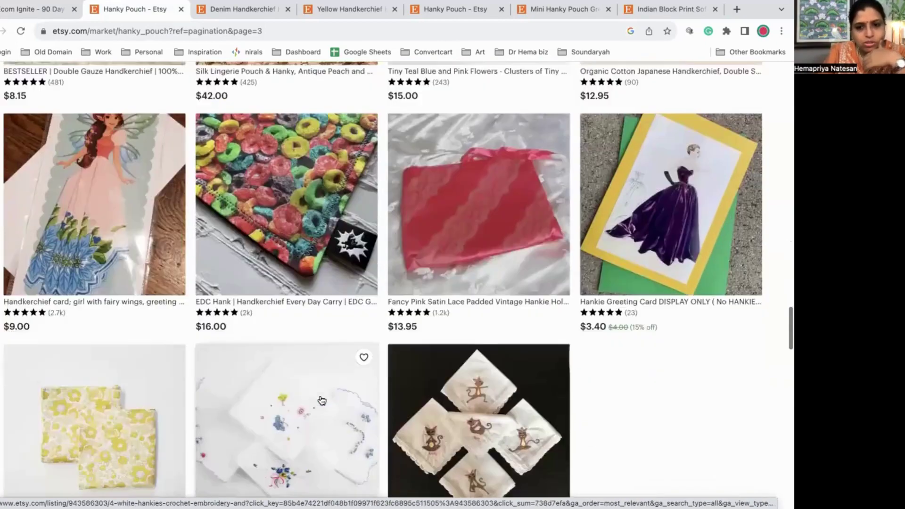
scroll(321, 400, down, 2)
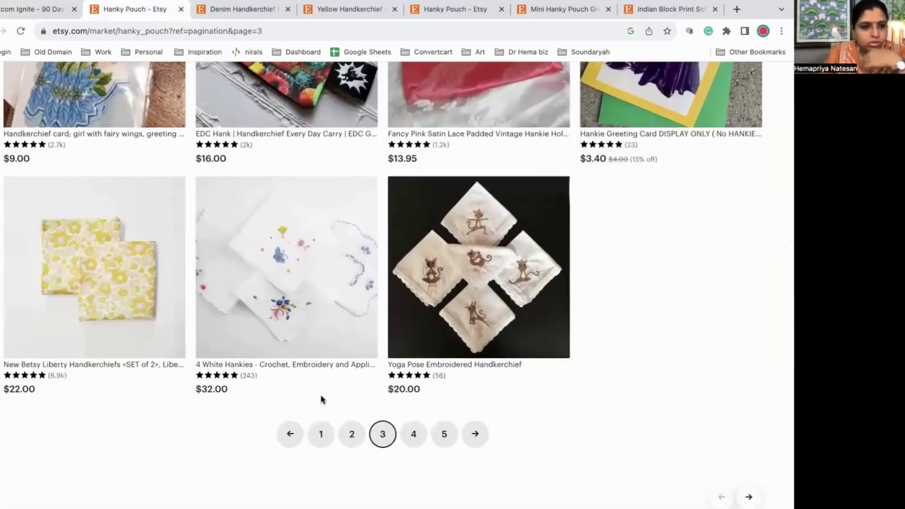
- Open page 4 of the Hanky Pouch results and look through its first rows of pouches and handkerchief sets
click(408, 436)
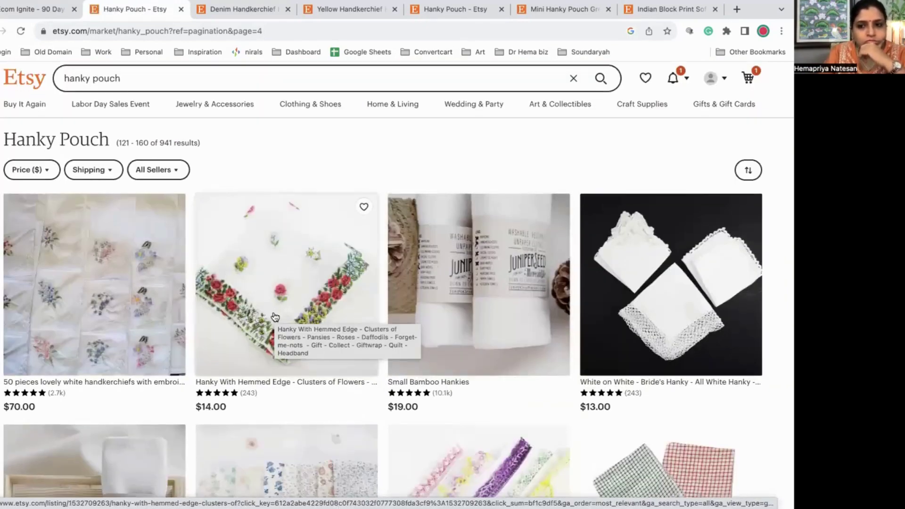
scroll(274, 315, down, 3)
scroll(274, 316, down, 8)
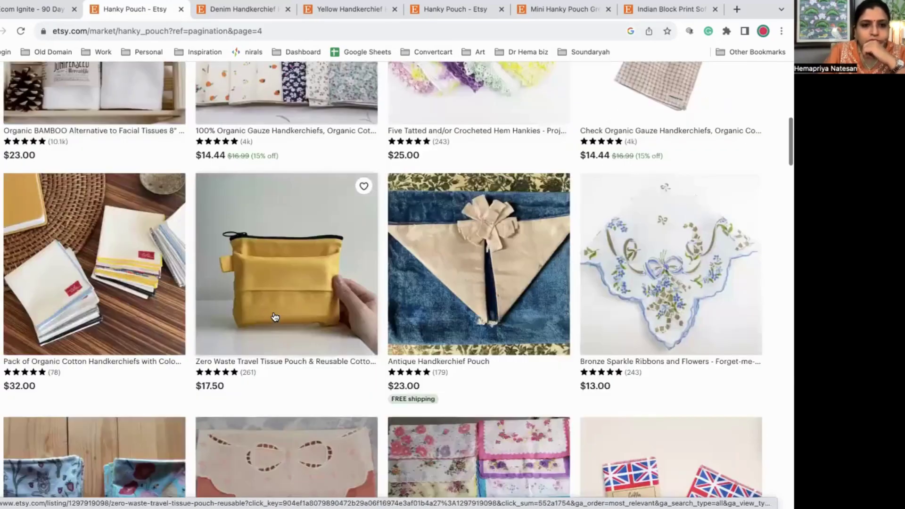
scroll(274, 316, down, 2)
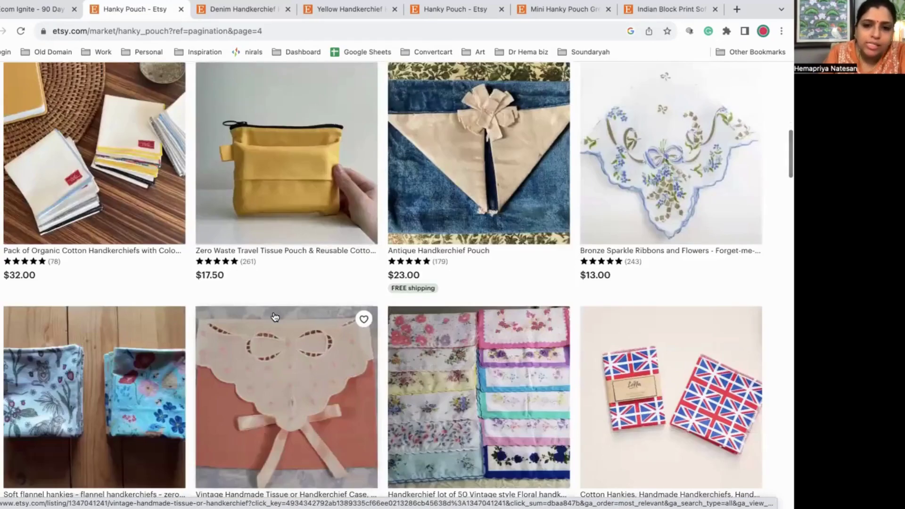
scroll(274, 316, down, 2)
scroll(274, 316, down, 4)
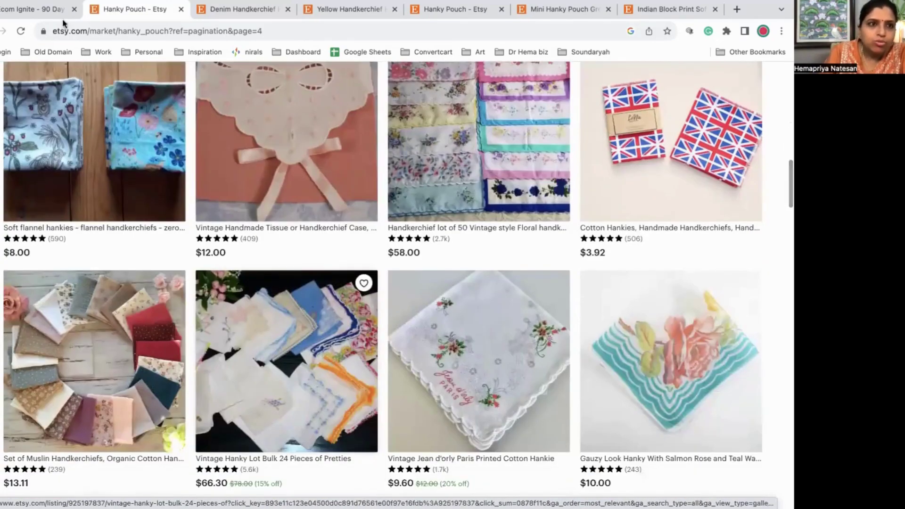
- Switch to the 90 Day Challenge spreadsheet and replace the green fill on "carryable hanky pouch" and "used hanky storage pouch" with white
mouse_move(40, 32)
click(36, 9)
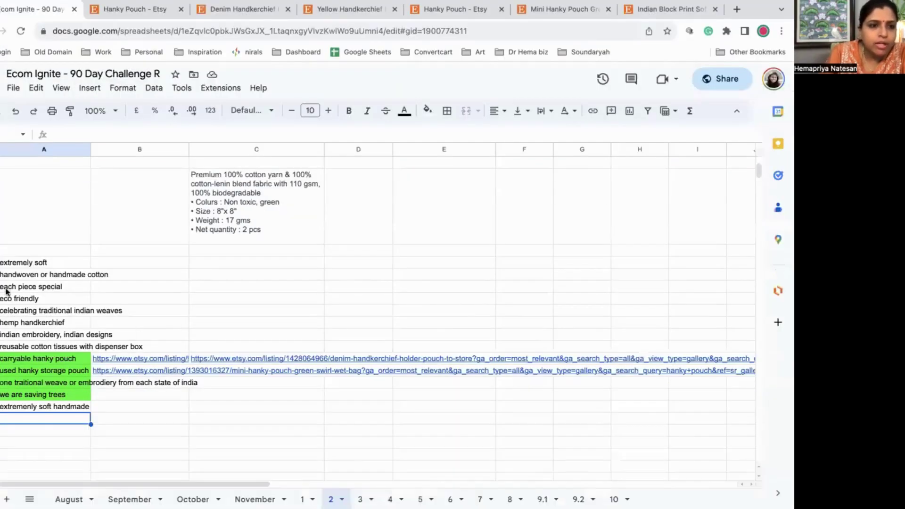
click(18, 289)
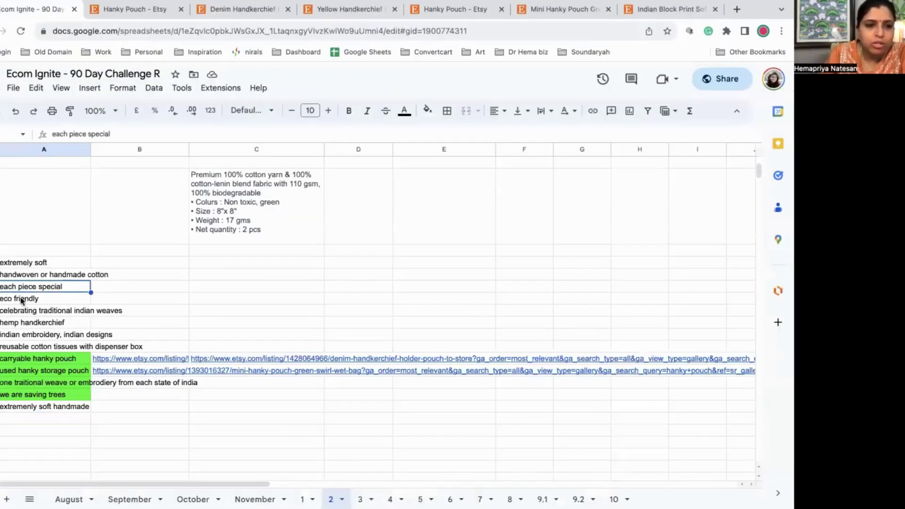
click(21, 300)
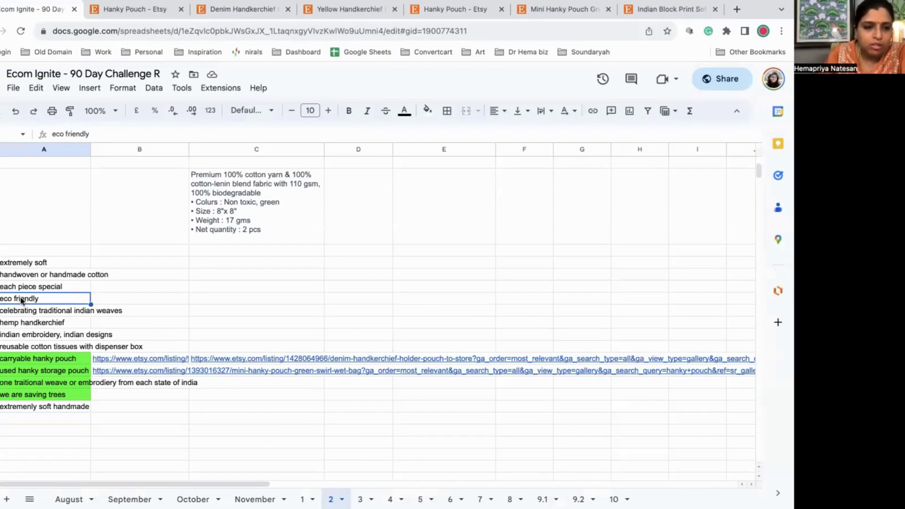
click(24, 324)
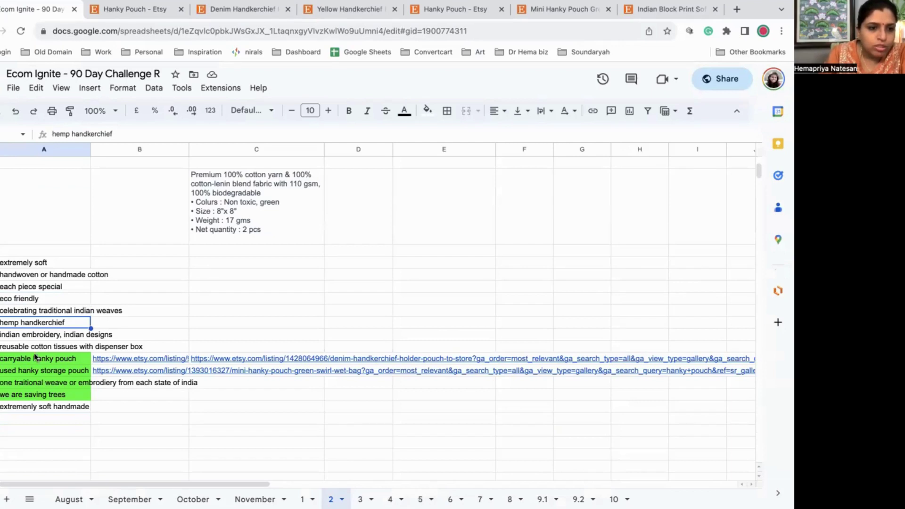
drag(35, 359, 34, 372)
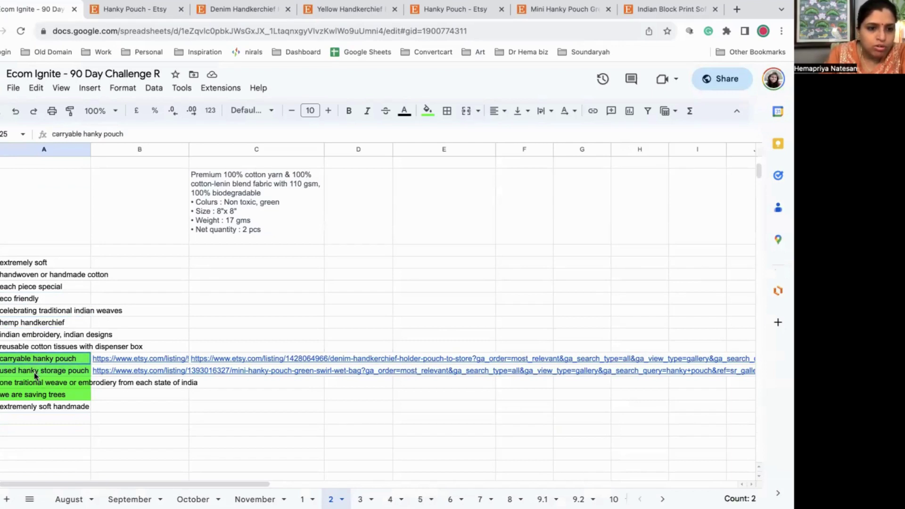
click(427, 111)
click(544, 152)
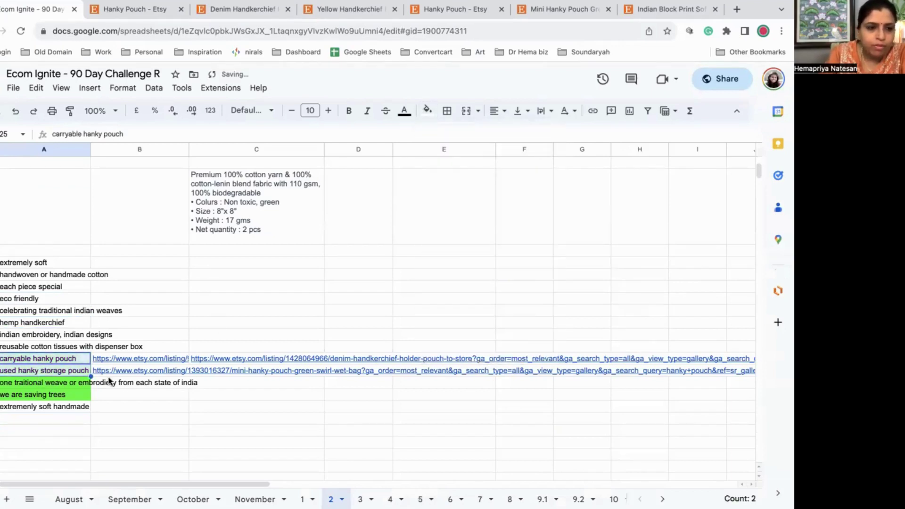
click(105, 406)
- Apply a green fill to the last three ideas in column A, from the traditional weave idea down to "extremenly soft handmade"
drag(65, 387, 65, 406)
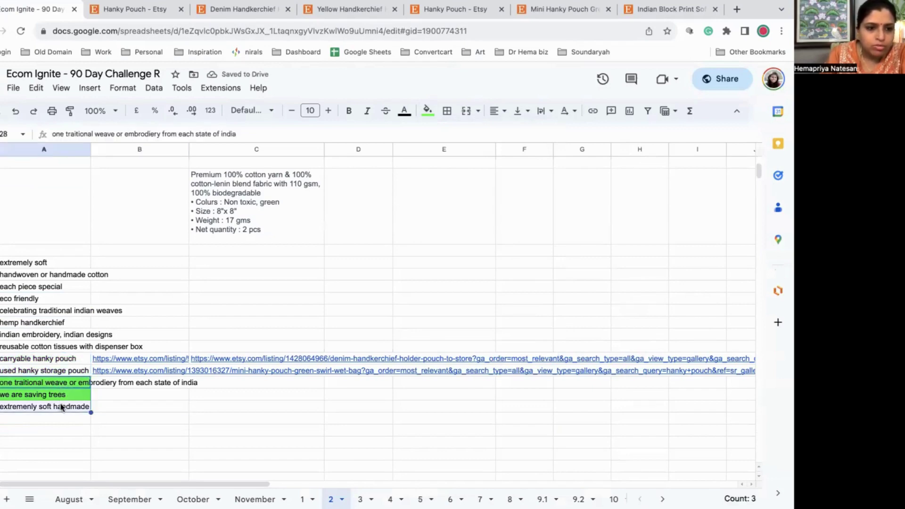
click(426, 111)
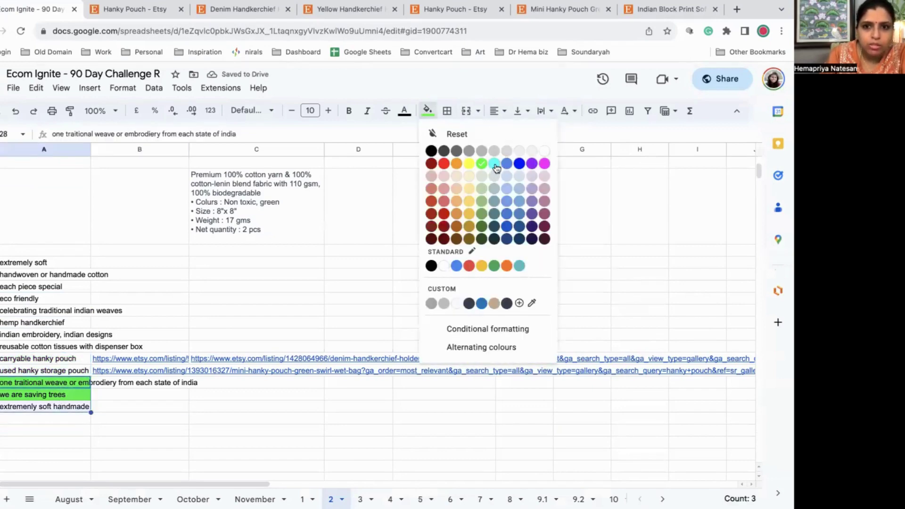
click(479, 167)
click(333, 311)
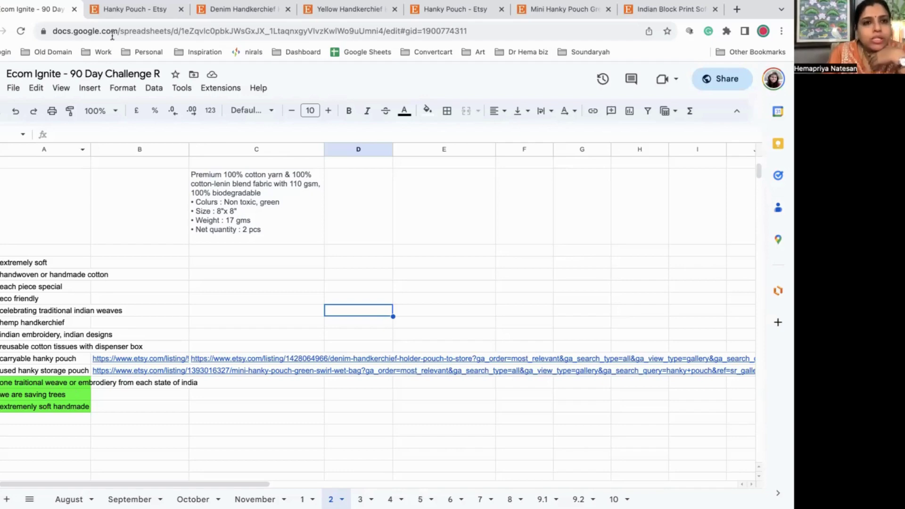
- Return to the Etsy Hanky Pouch results and examine the remaining listings on page 4 for product ideas
click(131, 14)
scroll(386, 372, down, 5)
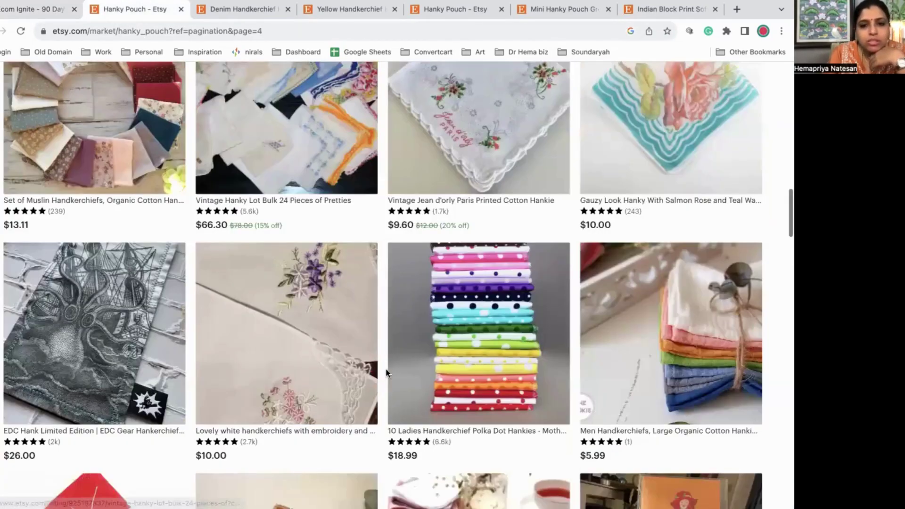
scroll(385, 372, down, 6)
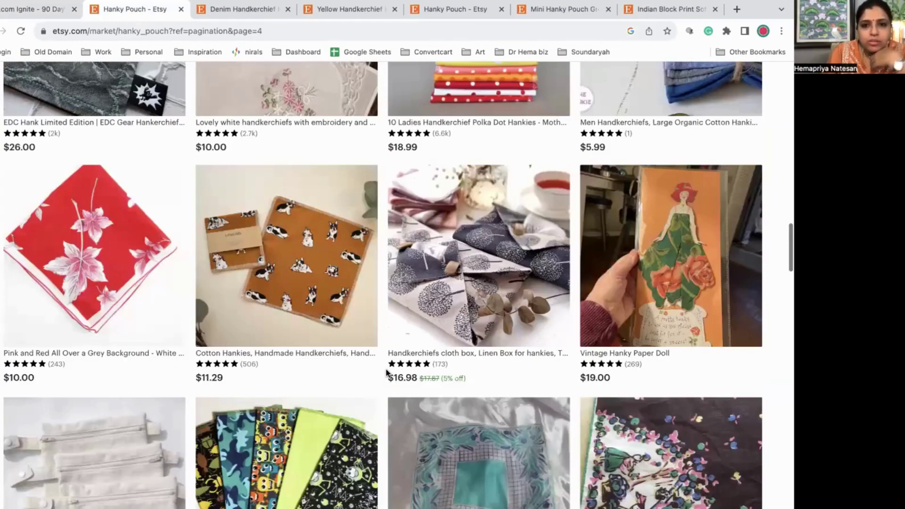
scroll(386, 372, down, 1)
scroll(386, 373, down, 1)
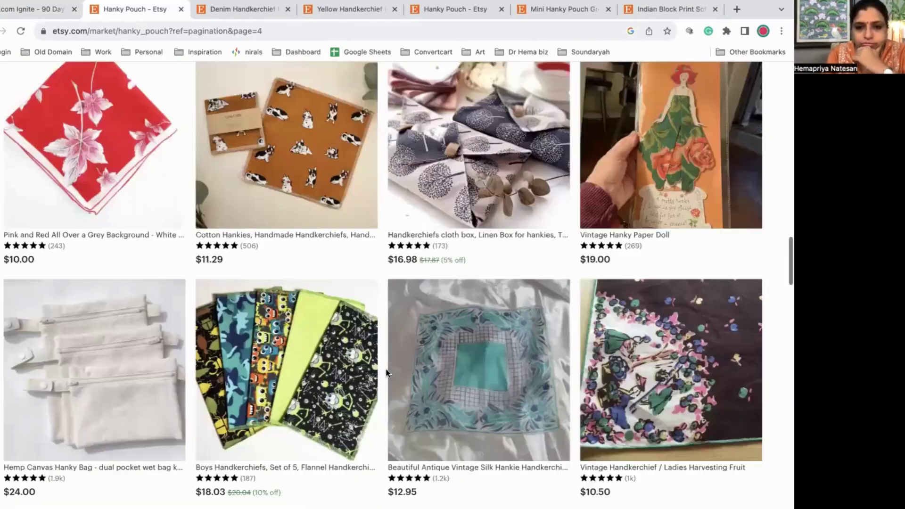
scroll(386, 373, down, 4)
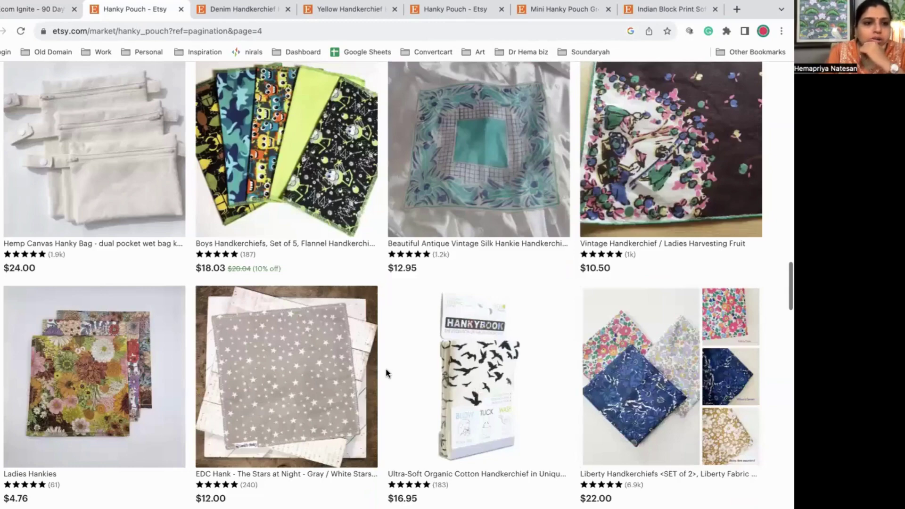
scroll(385, 373, down, 1)
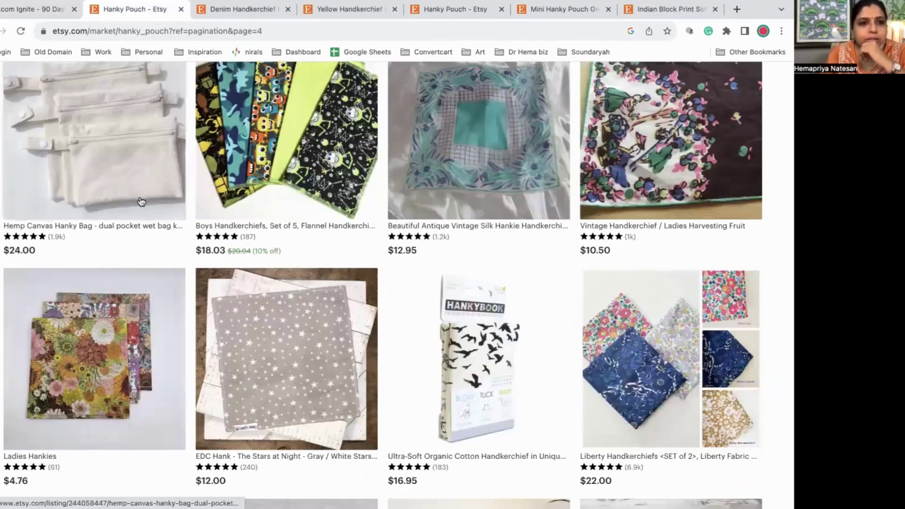
scroll(285, 359, down, 1)
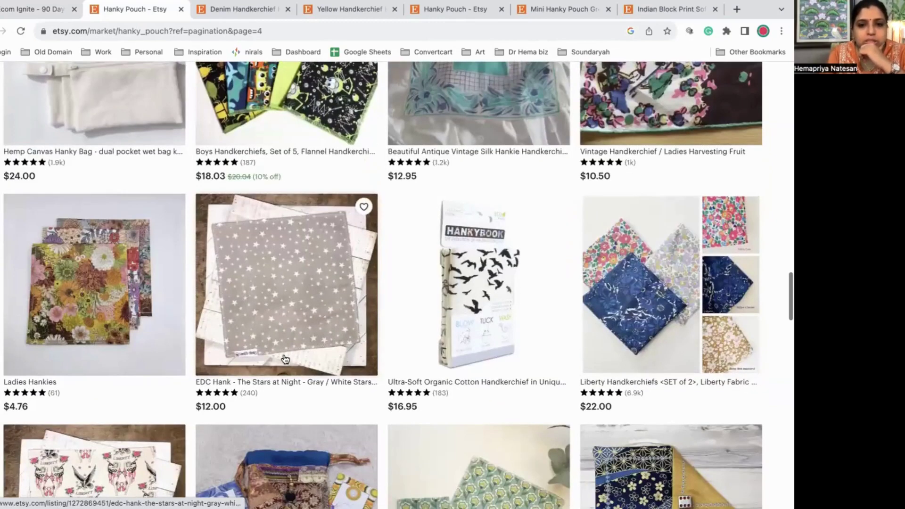
scroll(285, 359, down, 2)
scroll(285, 359, down, 3)
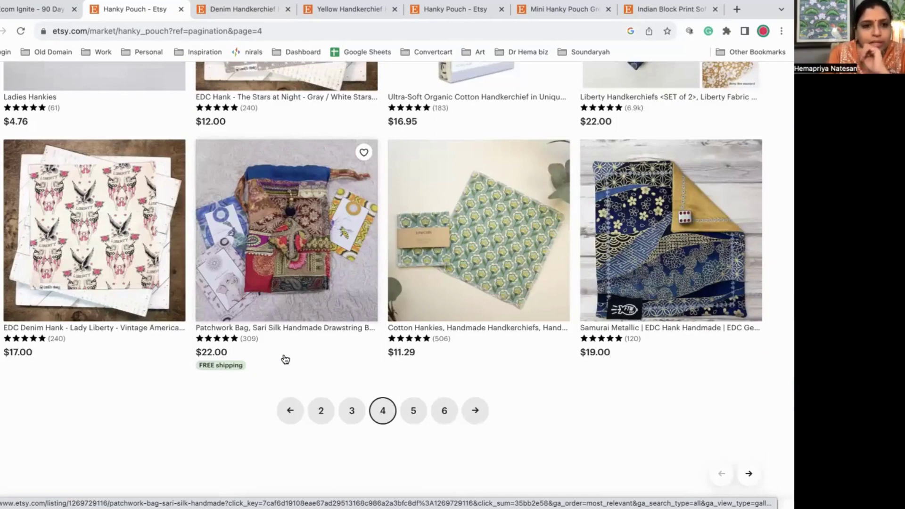
- Go back to the spreadsheet and review the green ideas "we are saving trees" and "extremenly soft handmade"
click(41, 11)
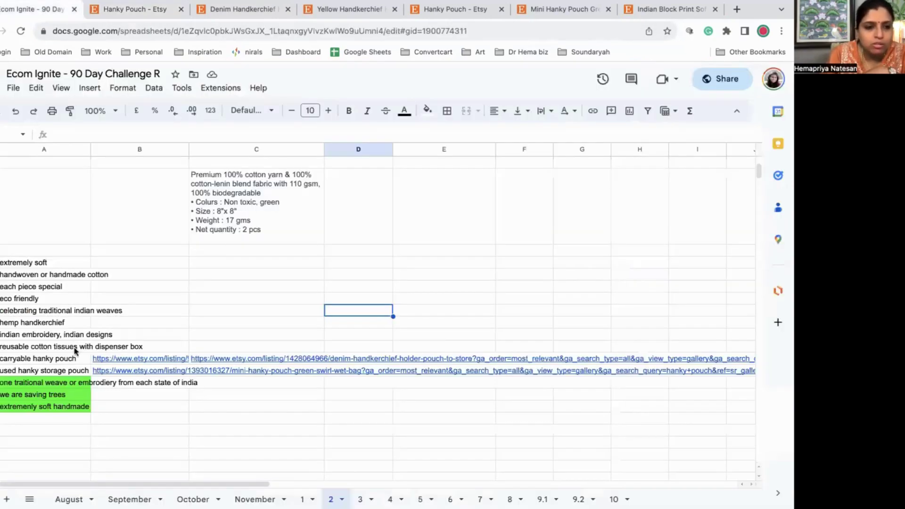
click(40, 397)
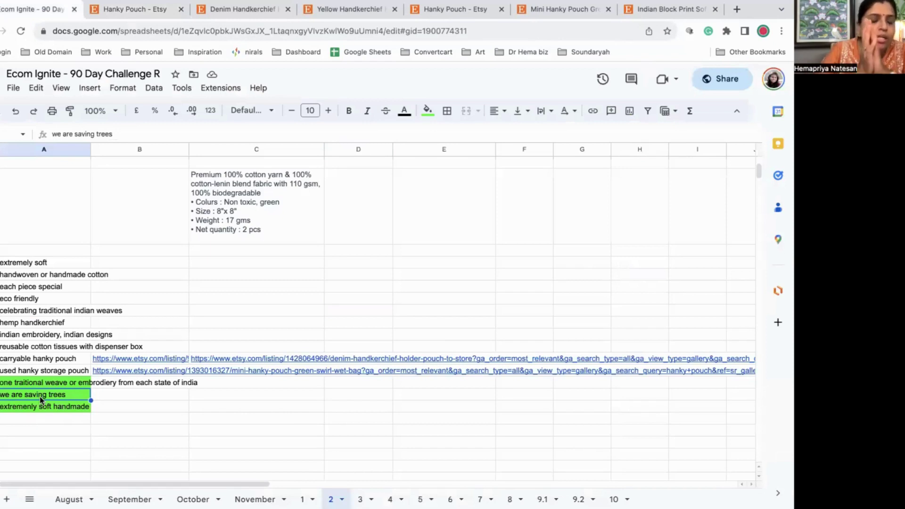
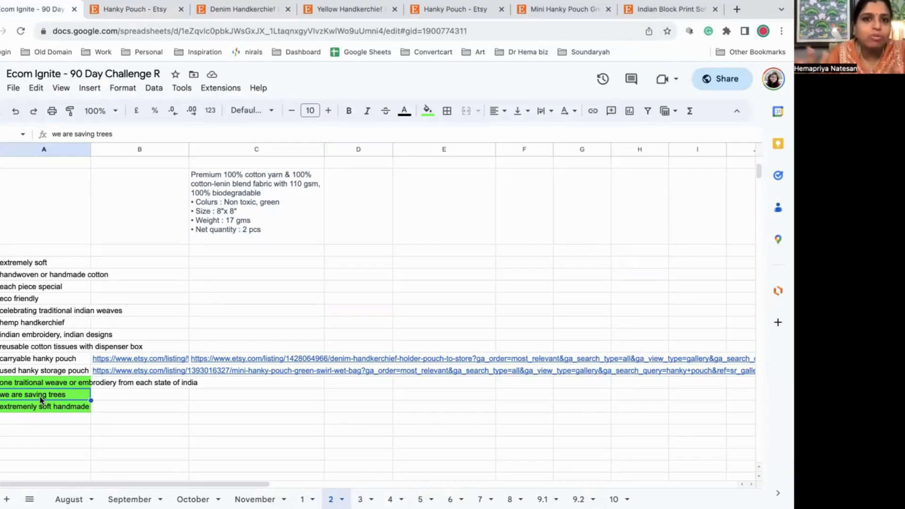
click(70, 410)
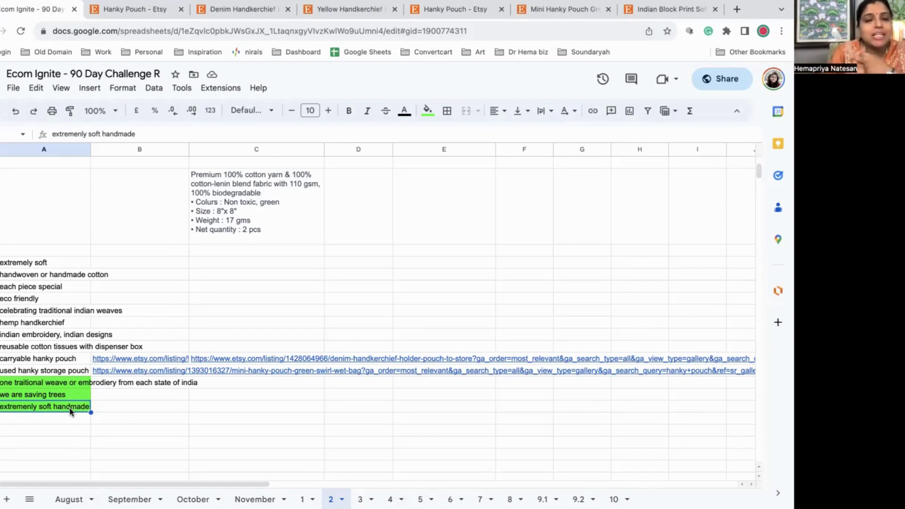
- In the Etsy results tab, search Google for "how many trees are used to make one tissue box"
click(144, 10)
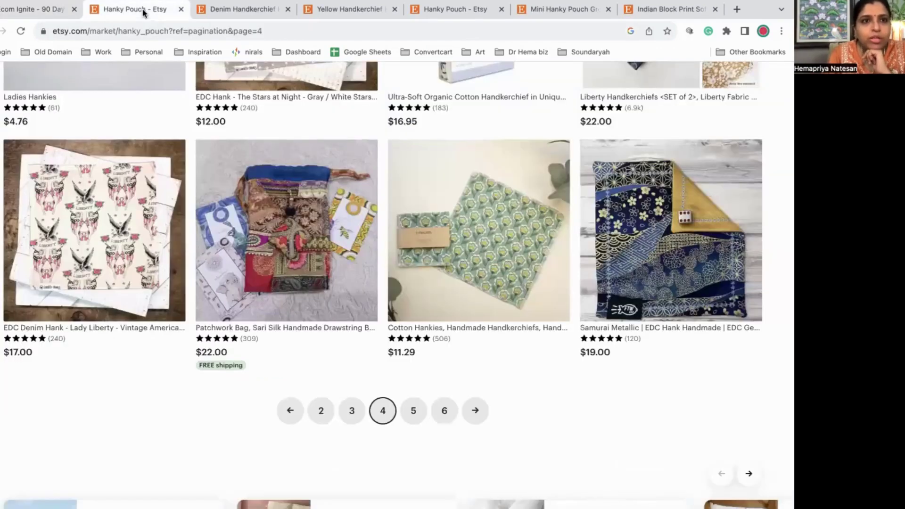
click(146, 27)
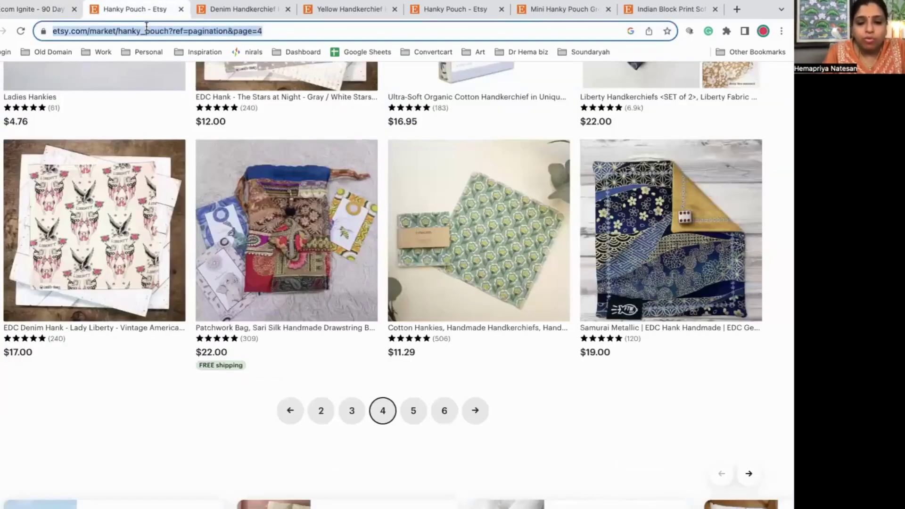
text(how many t)
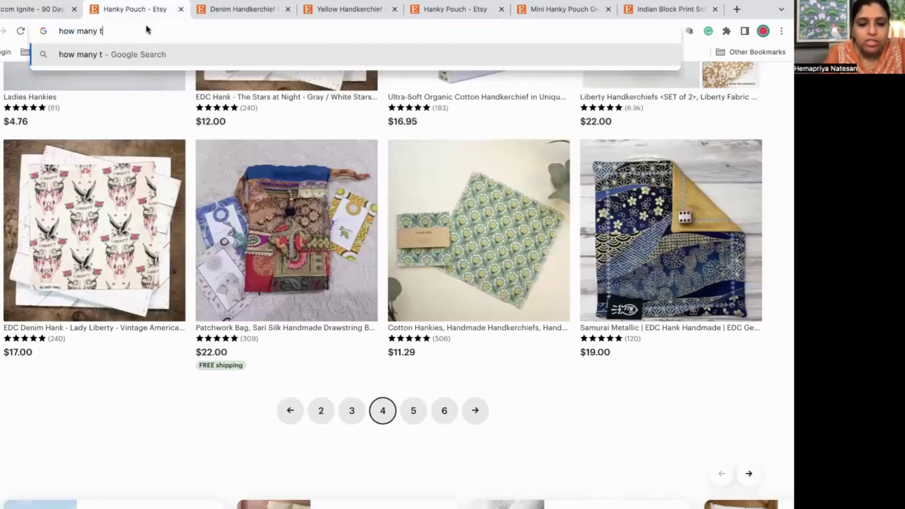
text(rees are used t)
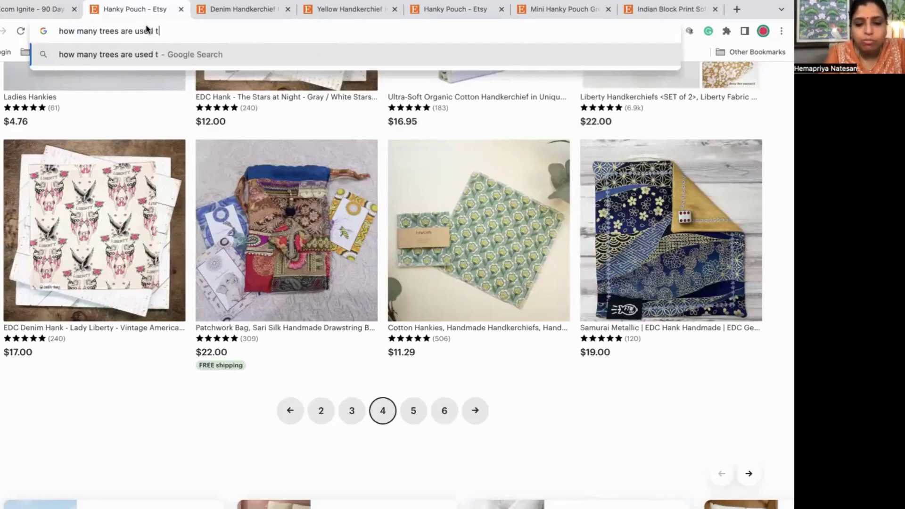
text(o make one ti)
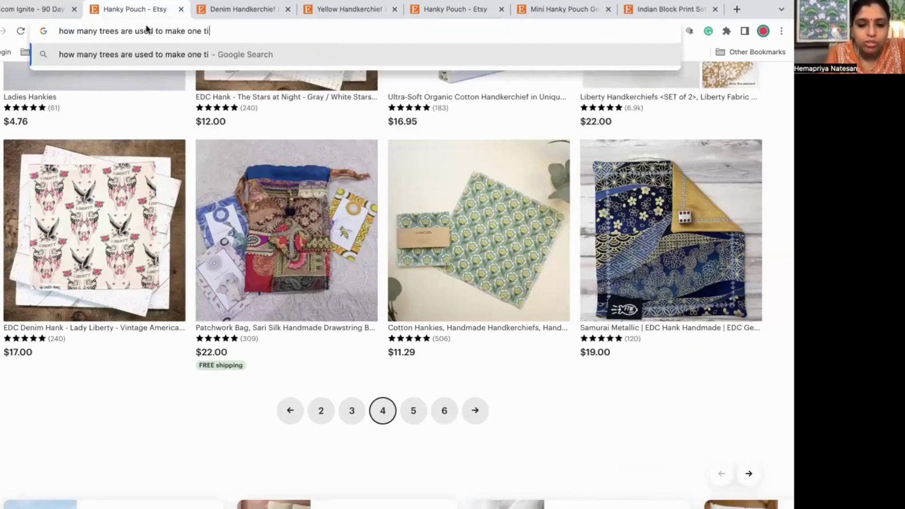
text(ssue box)
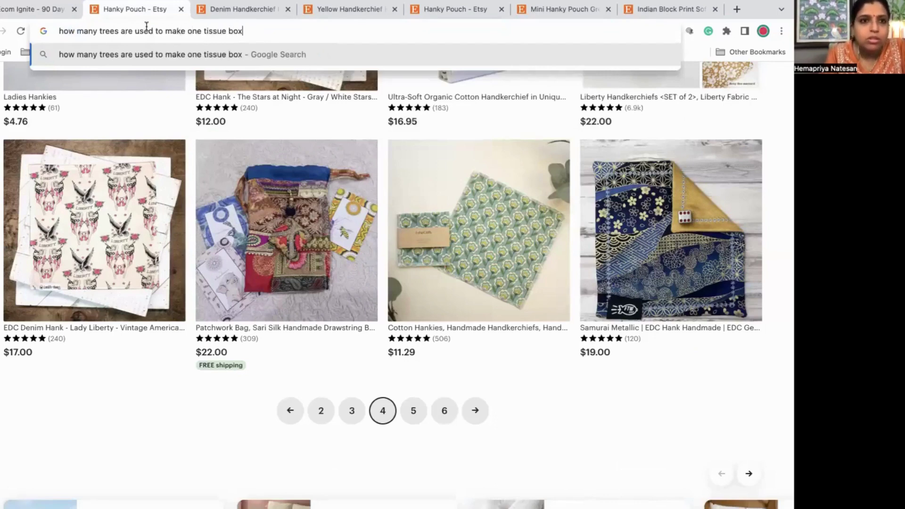
key(Return)
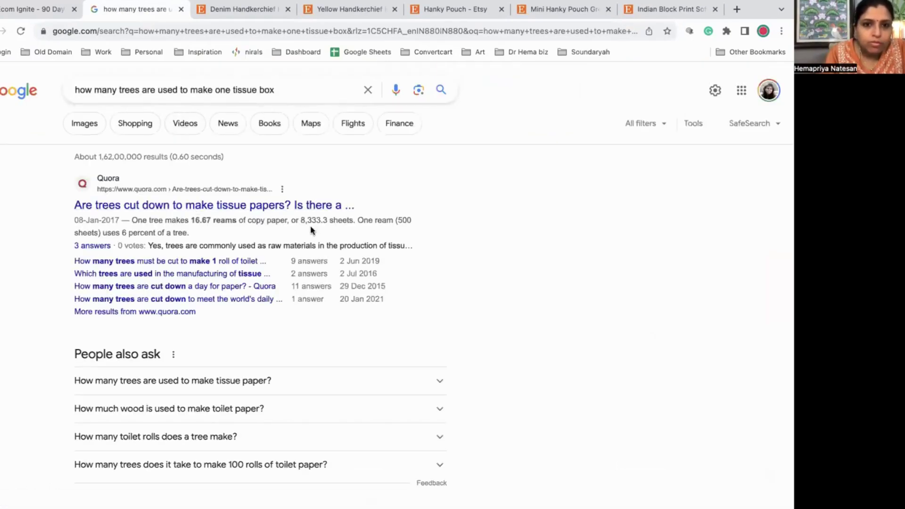
- Expand the related question "How many trees are used to make tissue paper?" and read its answer
scroll(261, 283, down, 3)
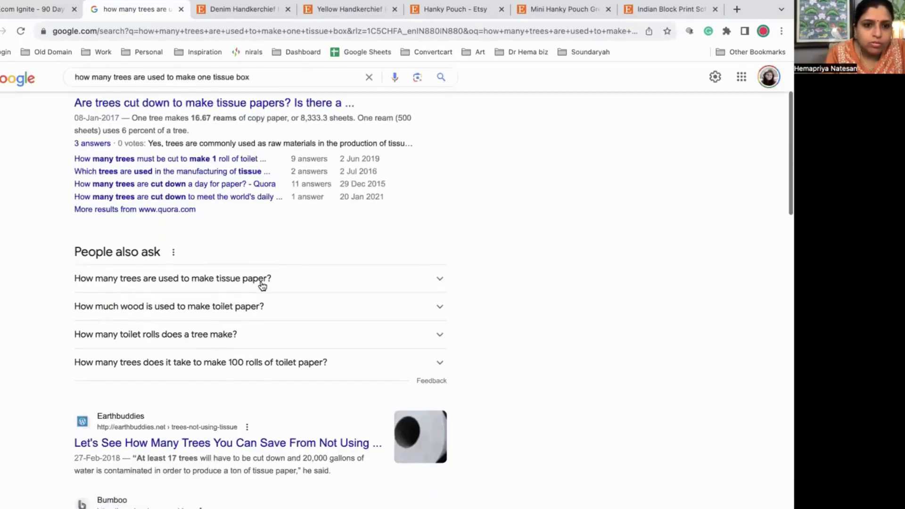
click(261, 282)
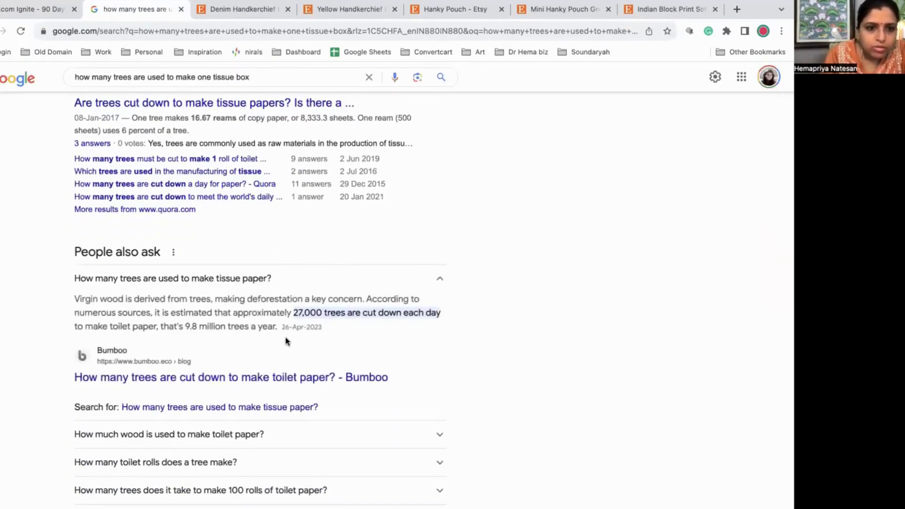
scroll(327, 325, up, 3)
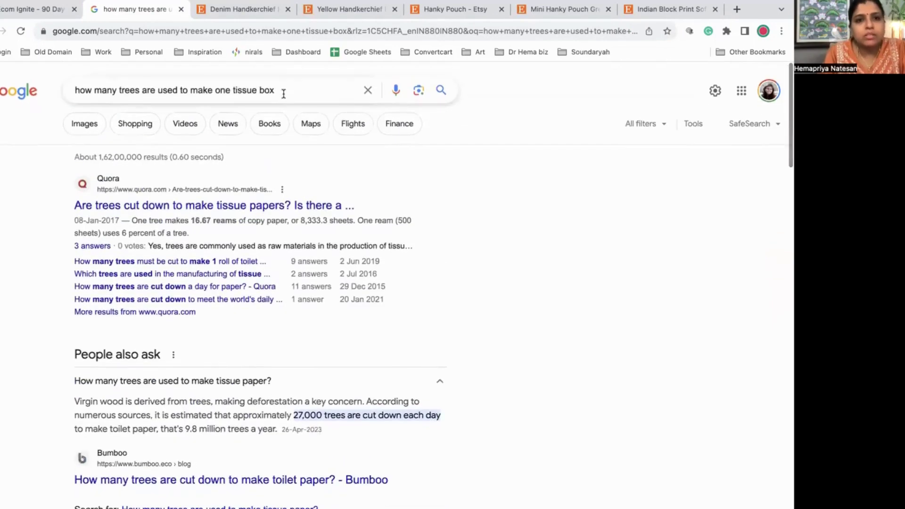
- Refine the Google search to "how many trees are used to make one tissue box in india"
click(283, 93)
text(in idni)
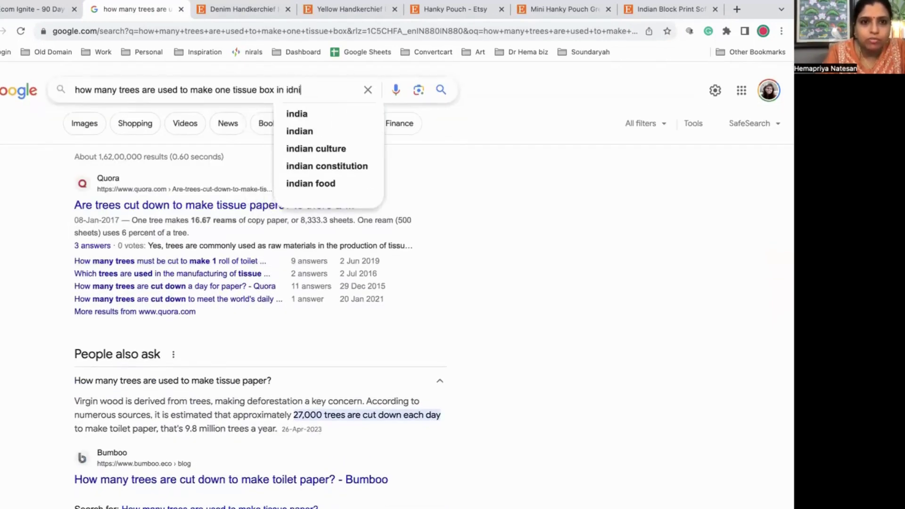
key(BackSpace)
key(BackSpace)
key(BackSpace)
text(ndia)
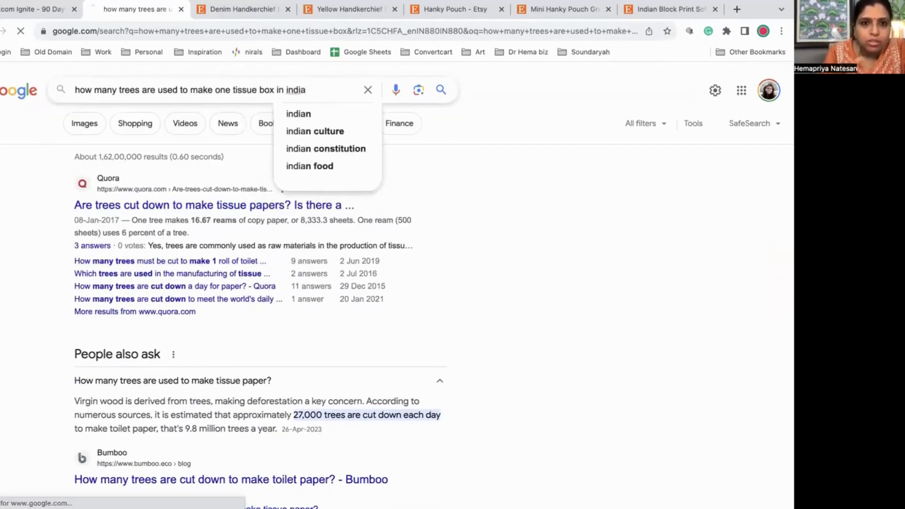
key(Return)
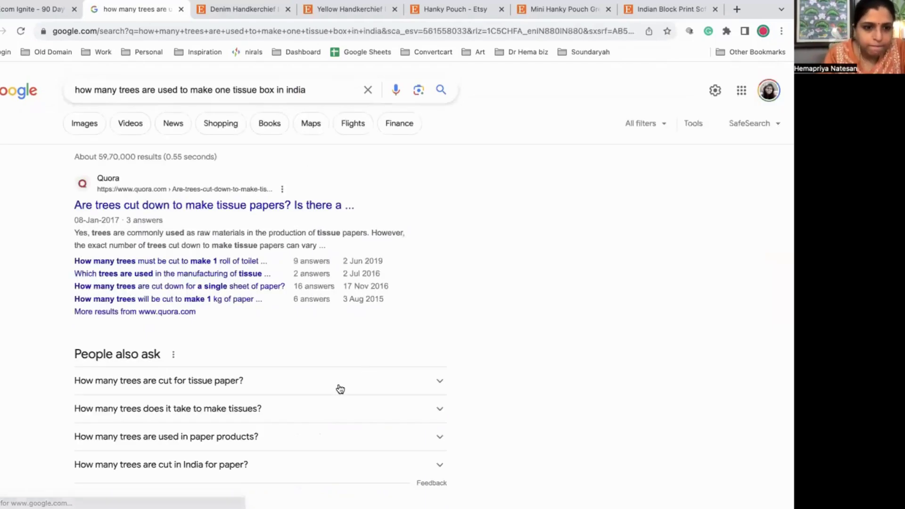
- Open the BYJU'S result on how many full grown trees are needed for 1 tonne of paper and read its solution
scroll(339, 390, down, 3)
scroll(339, 388, down, 2)
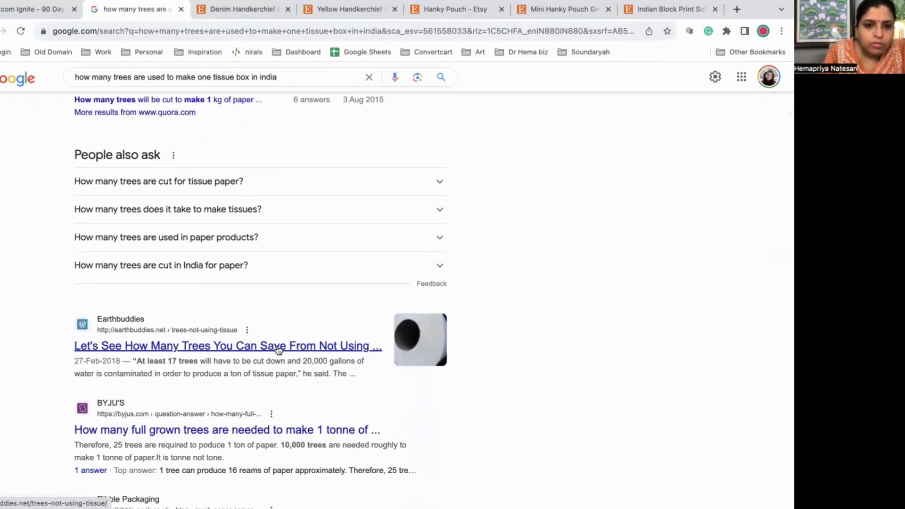
click(299, 427)
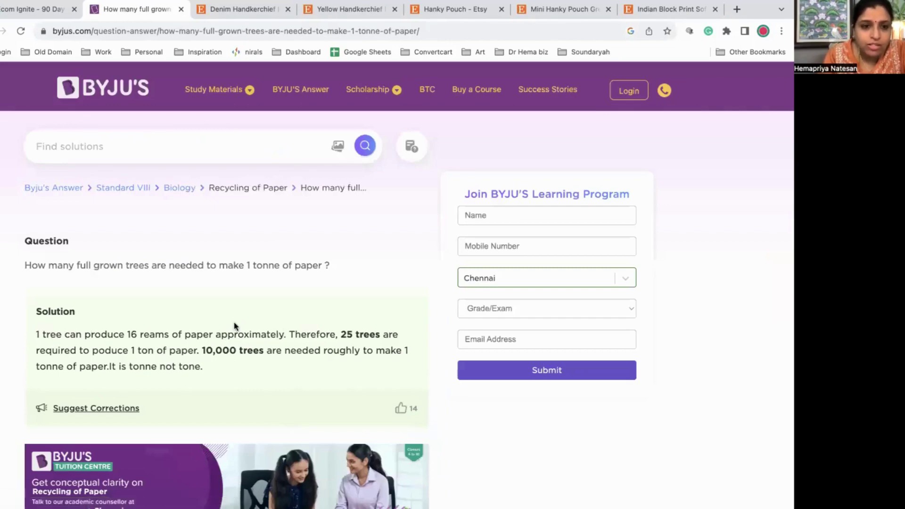
scroll(235, 328, down, 2)
scroll(235, 328, down, 1)
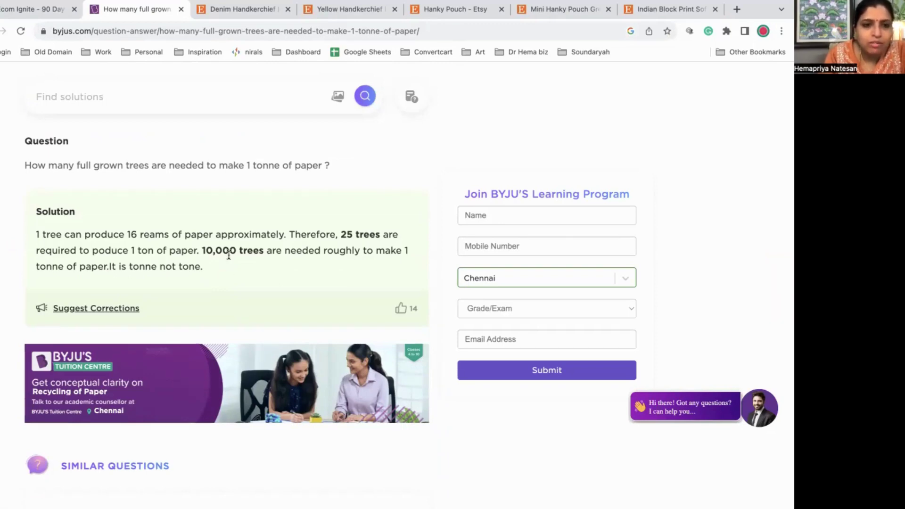
scroll(229, 256, down, 3)
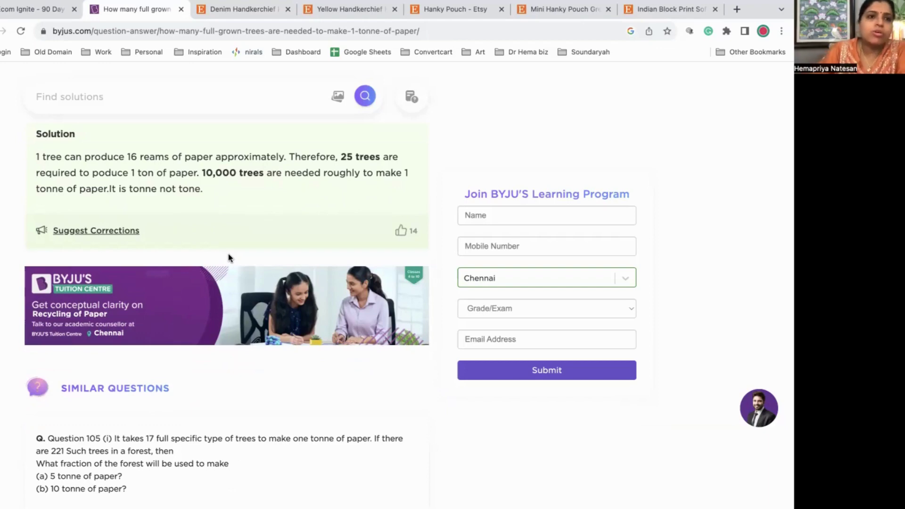
- Search Google for "how mauch paper is needed to make one box of tissues"
click(239, 26)
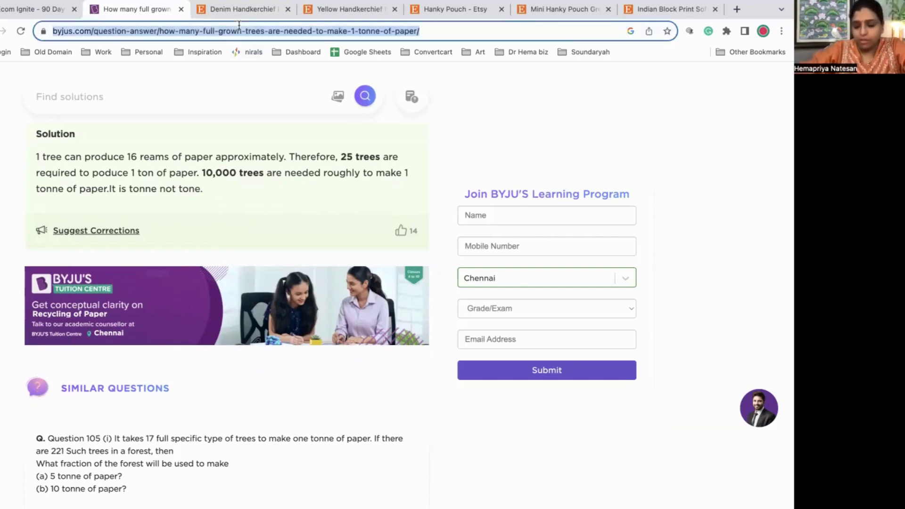
text(how)
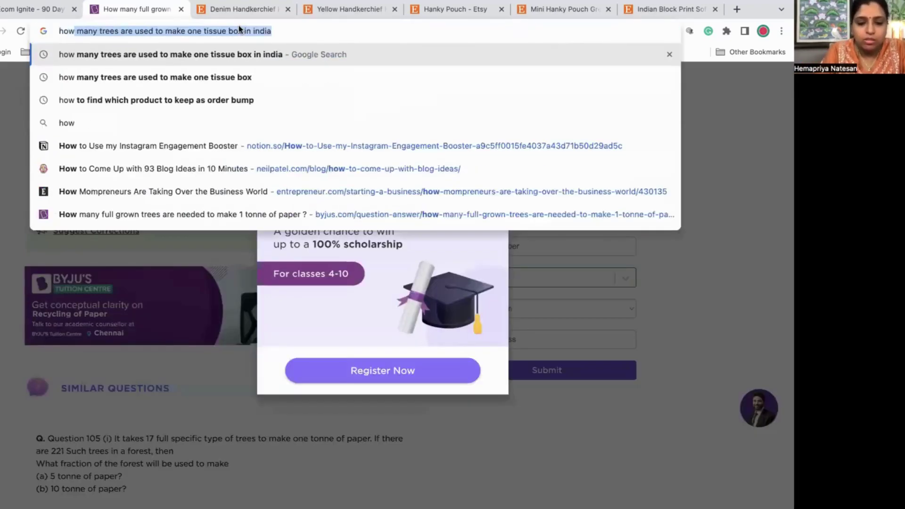
text( mauch paper is)
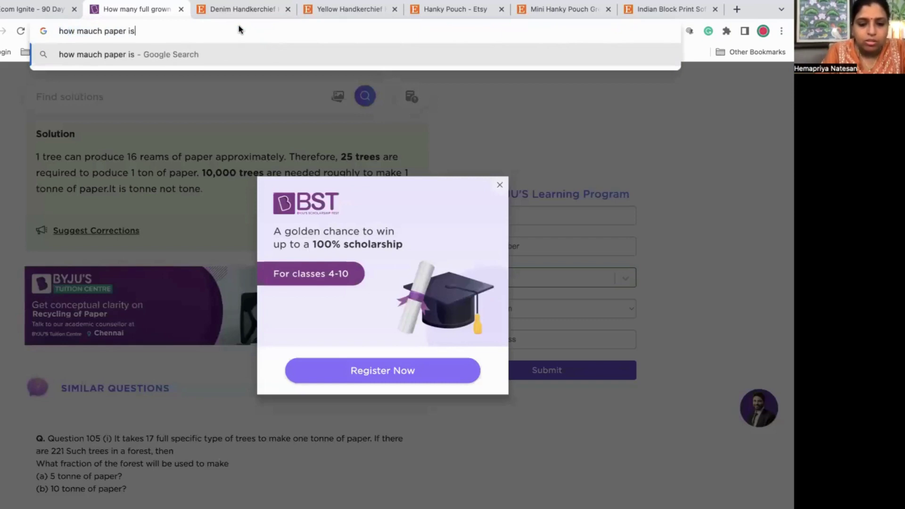
text( needed to )
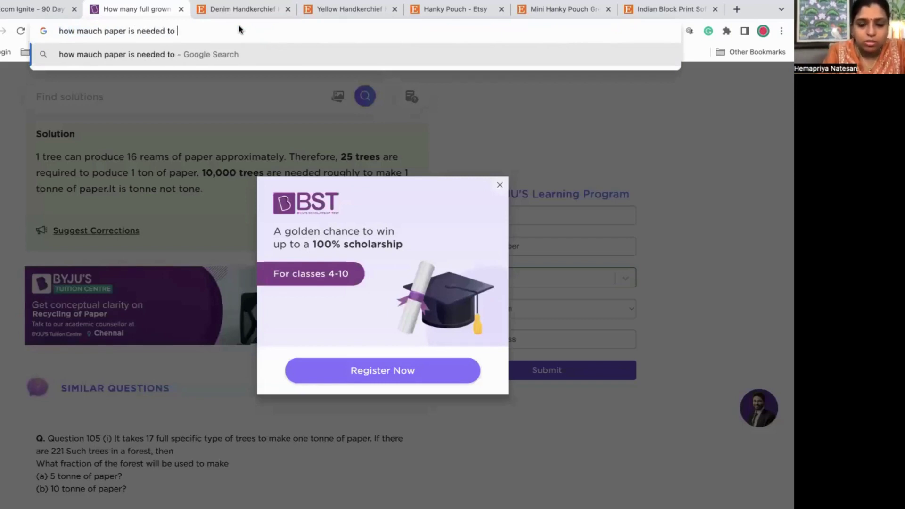
text(make one box o)
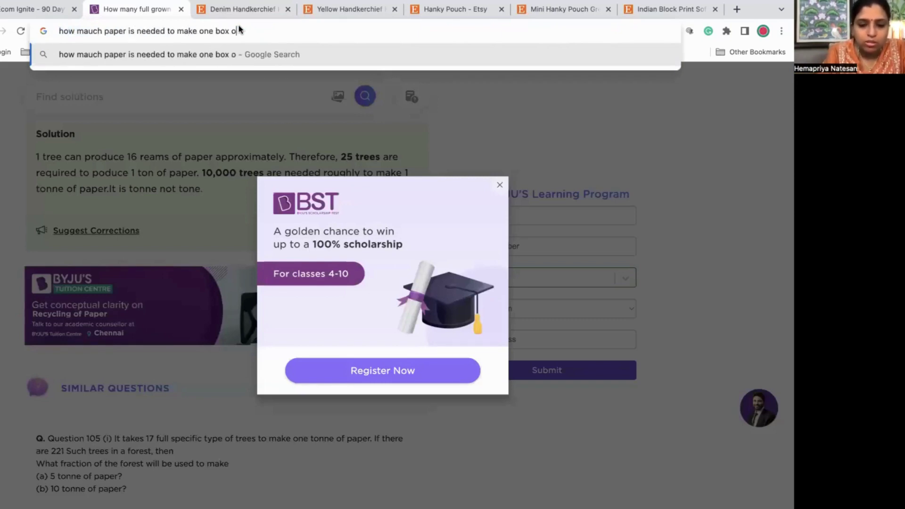
text(f tissues)
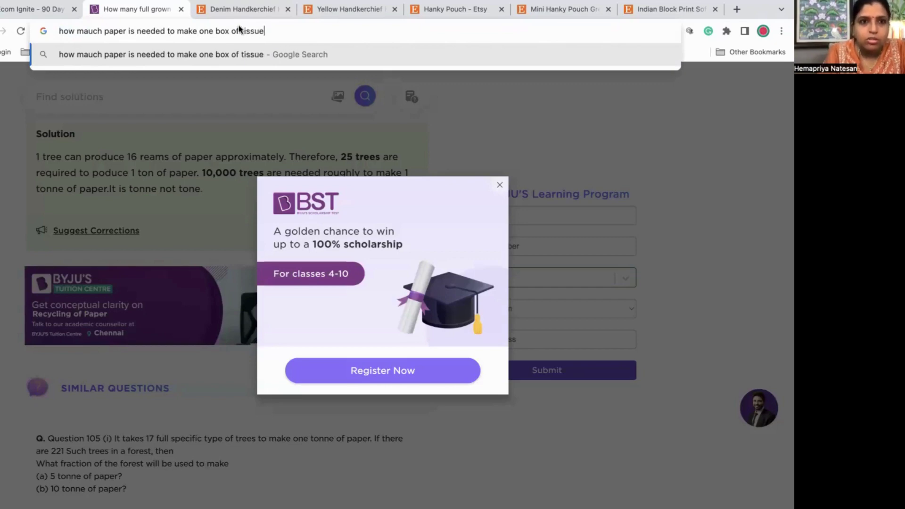
key(Return)
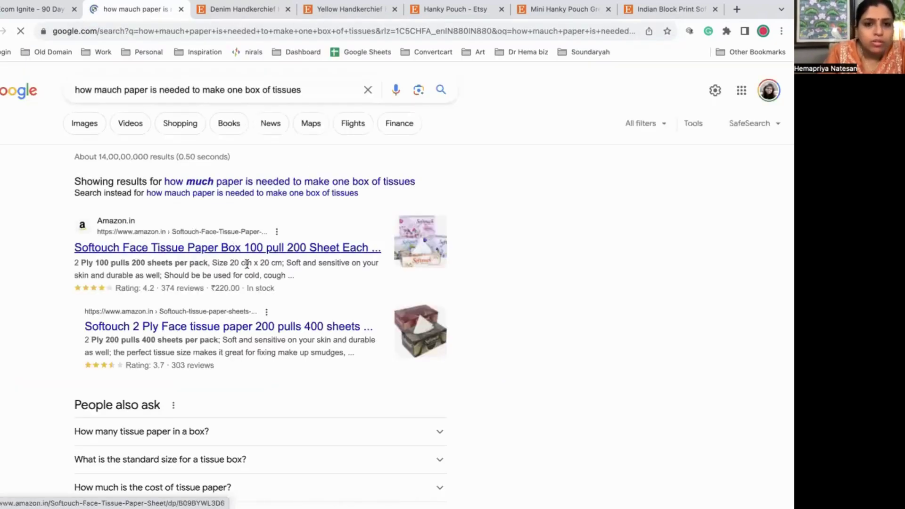
- Examine the search results for paper used per tissue box and open the Quora question "How much does a box of facial tissue weigh?"
scroll(273, 348, down, 3)
scroll(274, 349, down, 3)
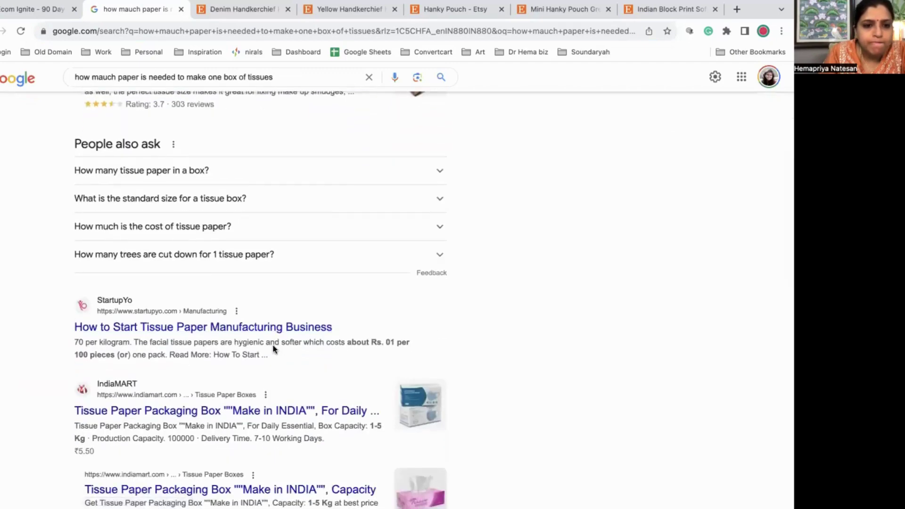
scroll(273, 349, down, 6)
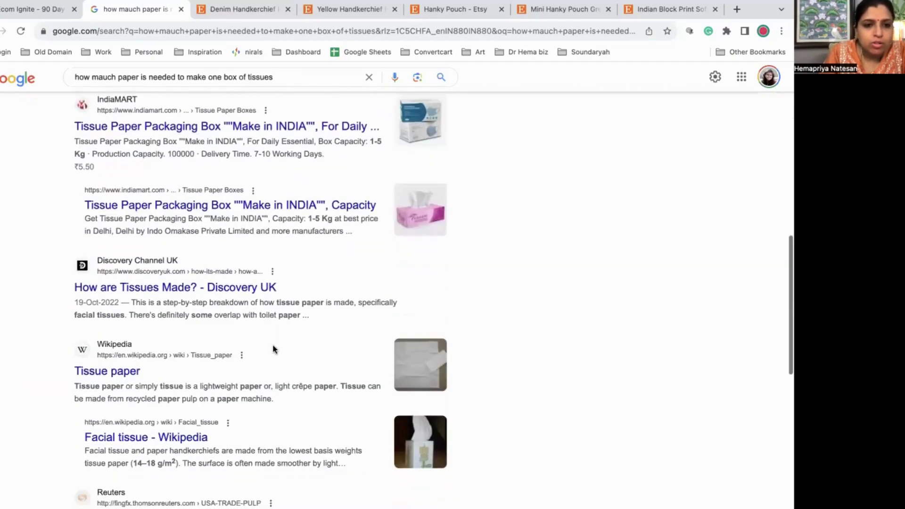
scroll(274, 348, down, 2)
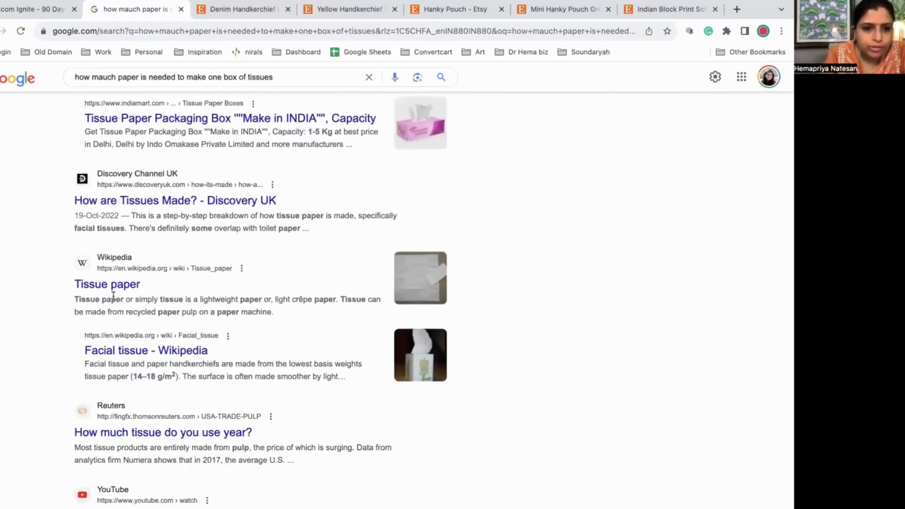
scroll(225, 406, down, 2)
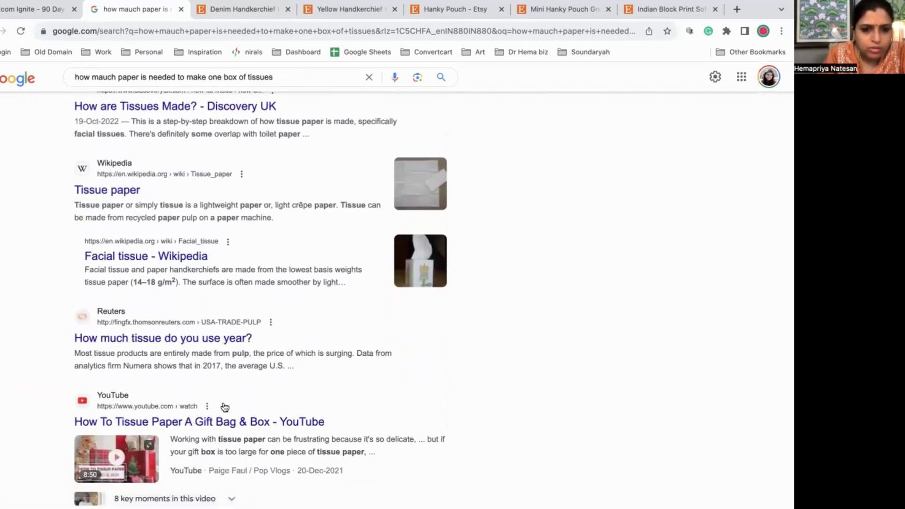
scroll(224, 406, down, 4)
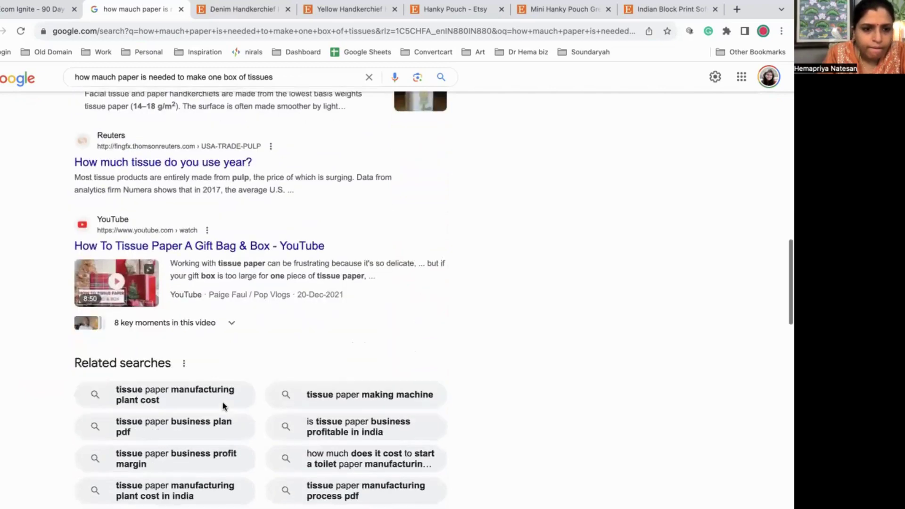
scroll(224, 406, down, 2)
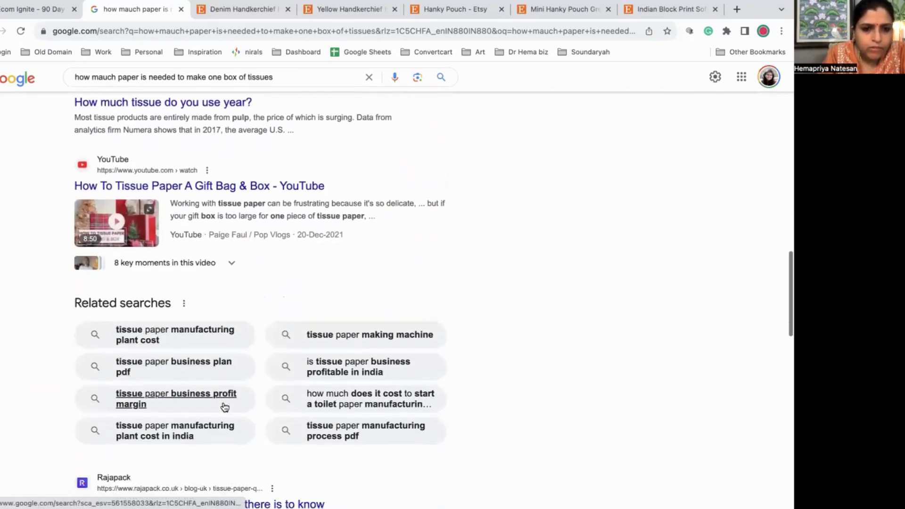
scroll(225, 406, down, 3)
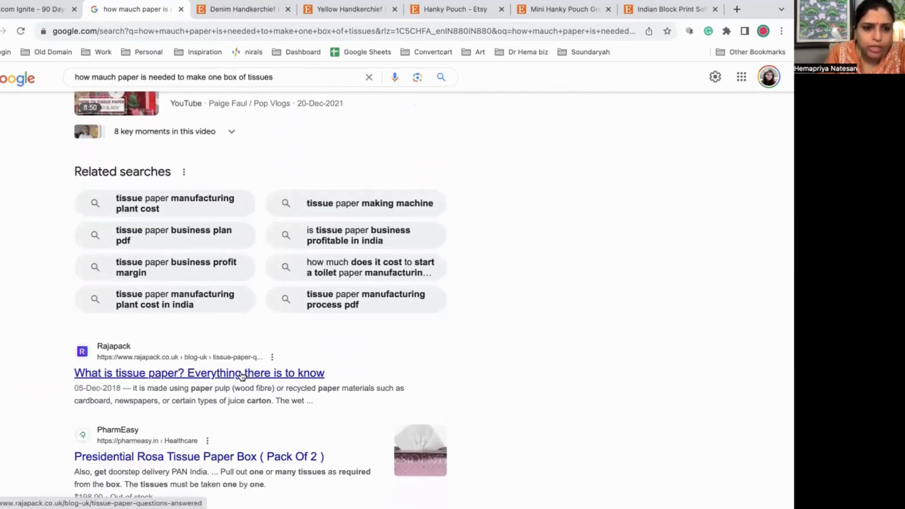
scroll(259, 397, down, 2)
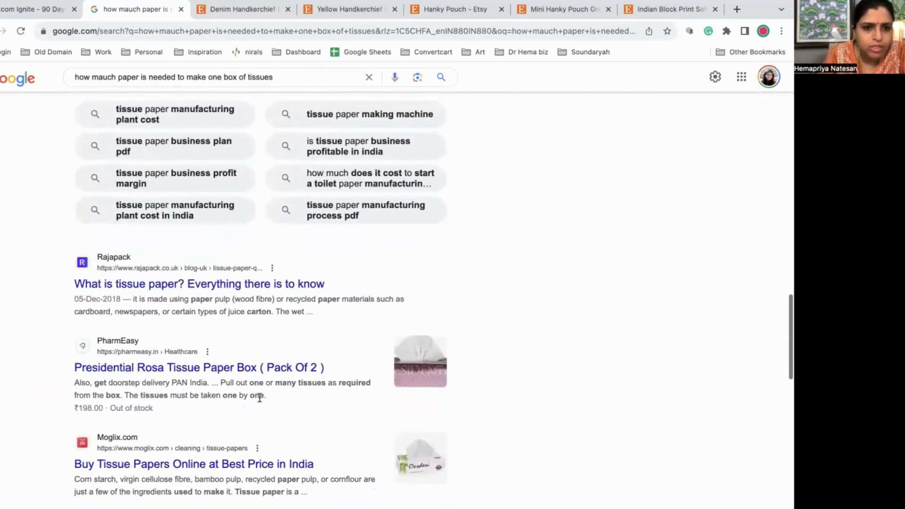
scroll(259, 397, down, 3)
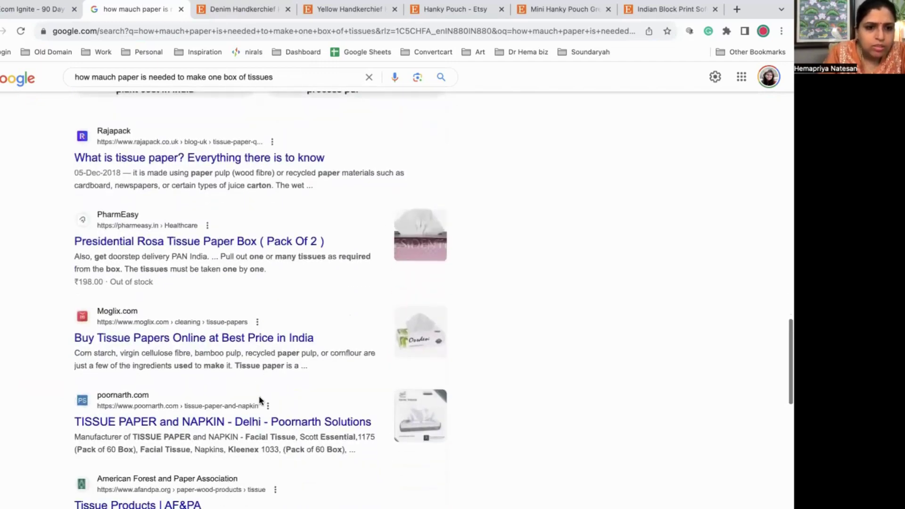
scroll(259, 400, down, 4)
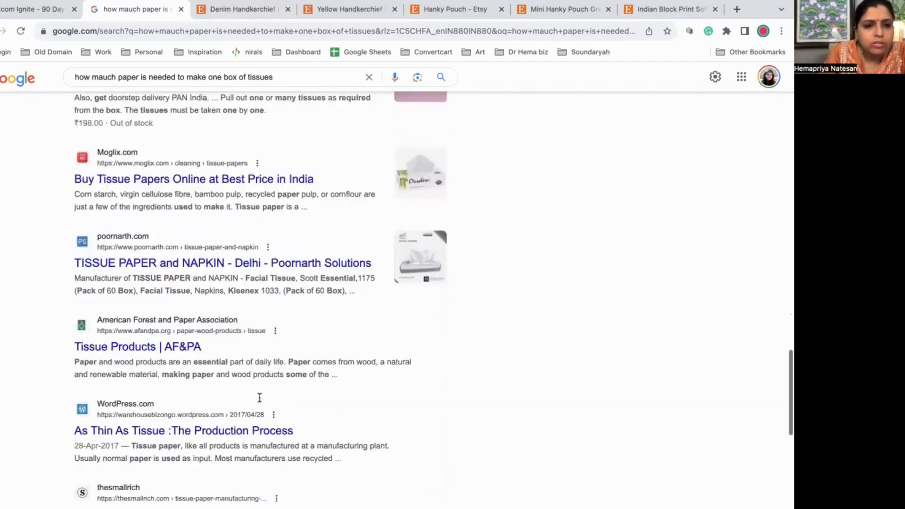
scroll(259, 397, down, 1)
scroll(260, 399, down, 2)
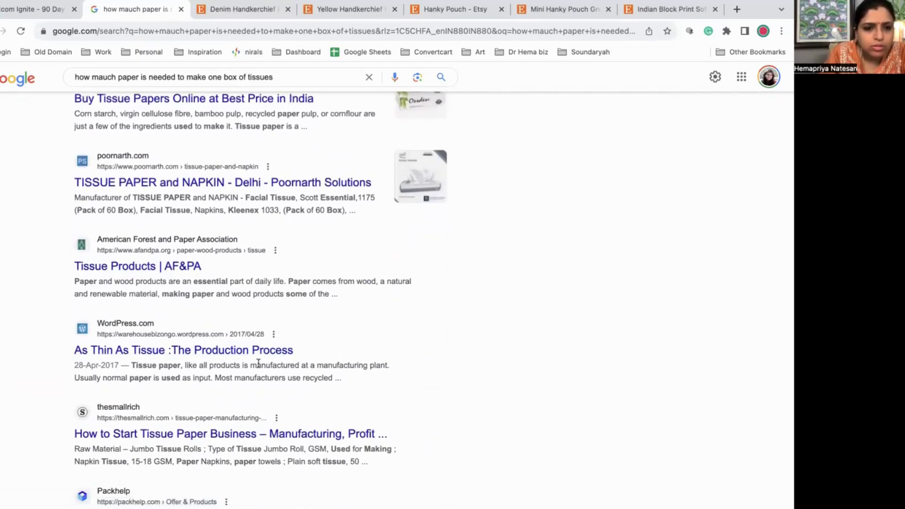
scroll(272, 409, down, 5)
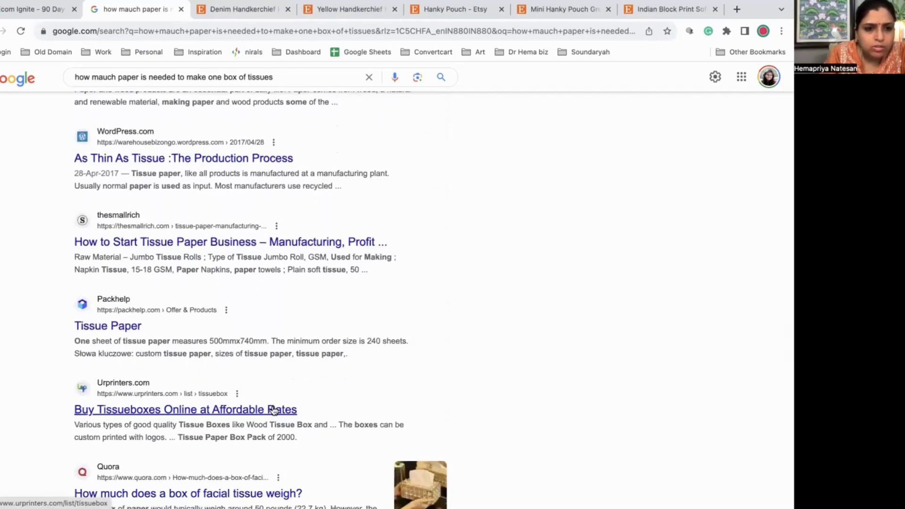
scroll(273, 410, down, 3)
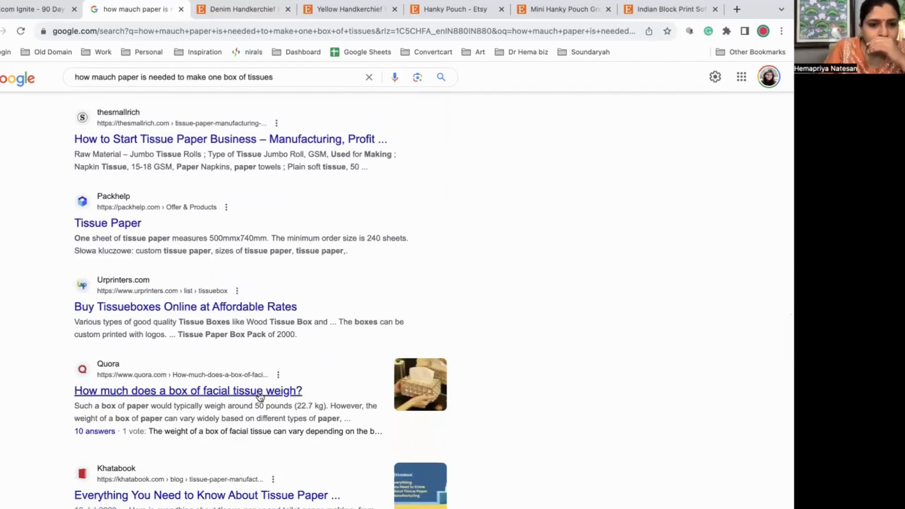
click(259, 393)
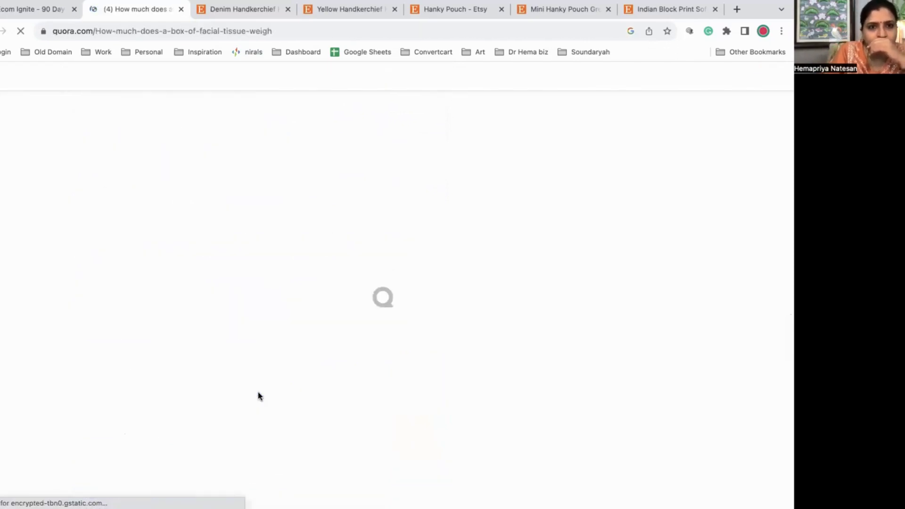